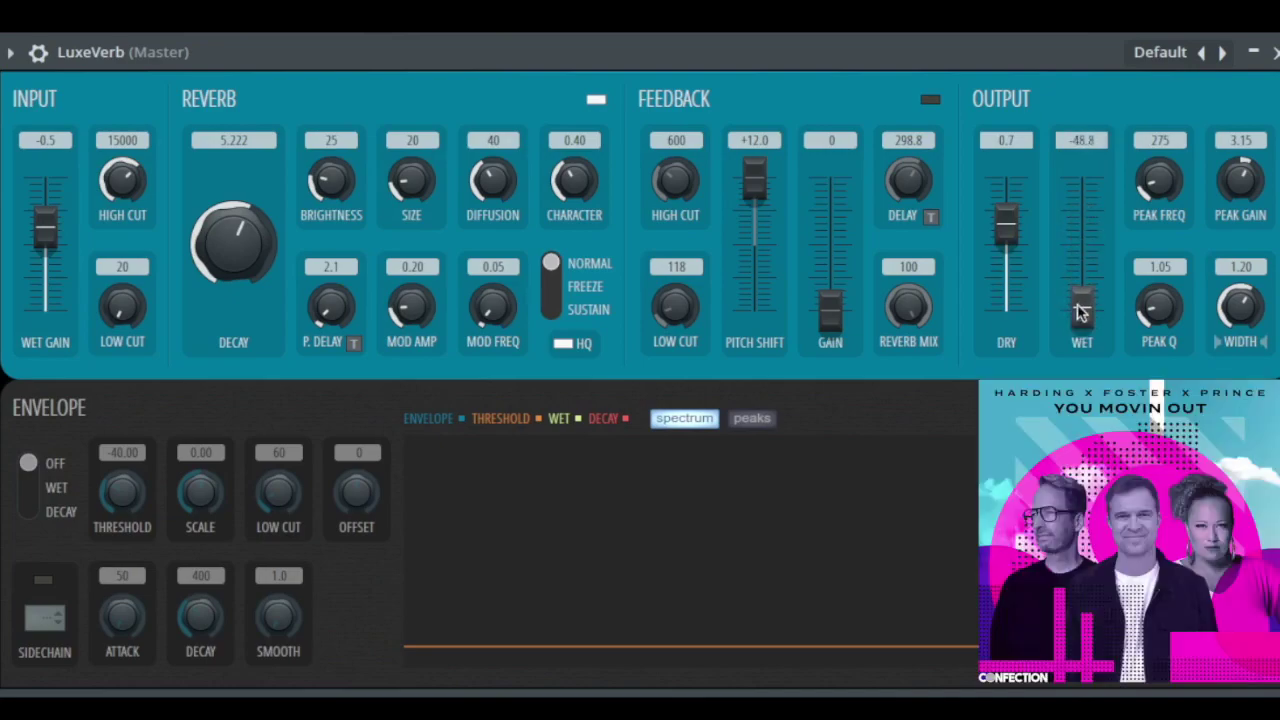
- Raise LuxeVerb's OUTPUT WET fader from -48.8, then settle it at about -2.4
{"action": "left_click_drag", "start_coordinate": [1078, 320], "coordinate": [1078, 312]}
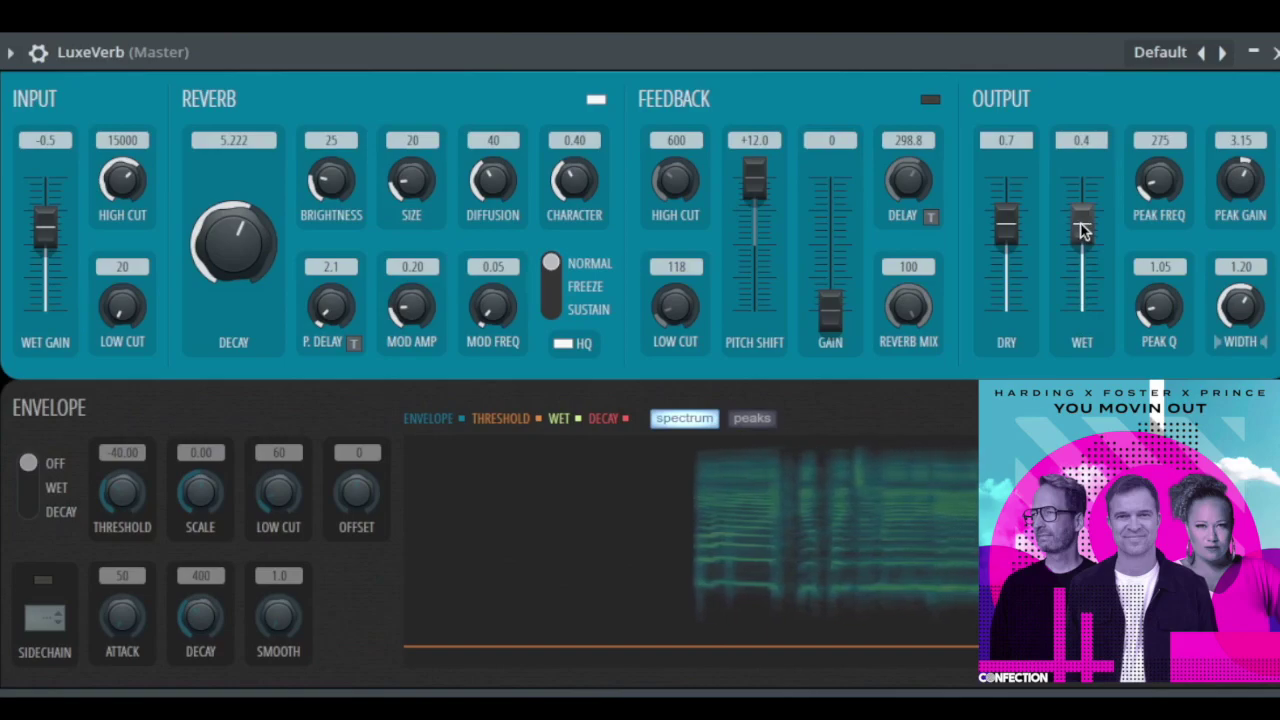
{"action": "left_click_drag", "start_coordinate": [1080, 222], "coordinate": [1080, 236]}
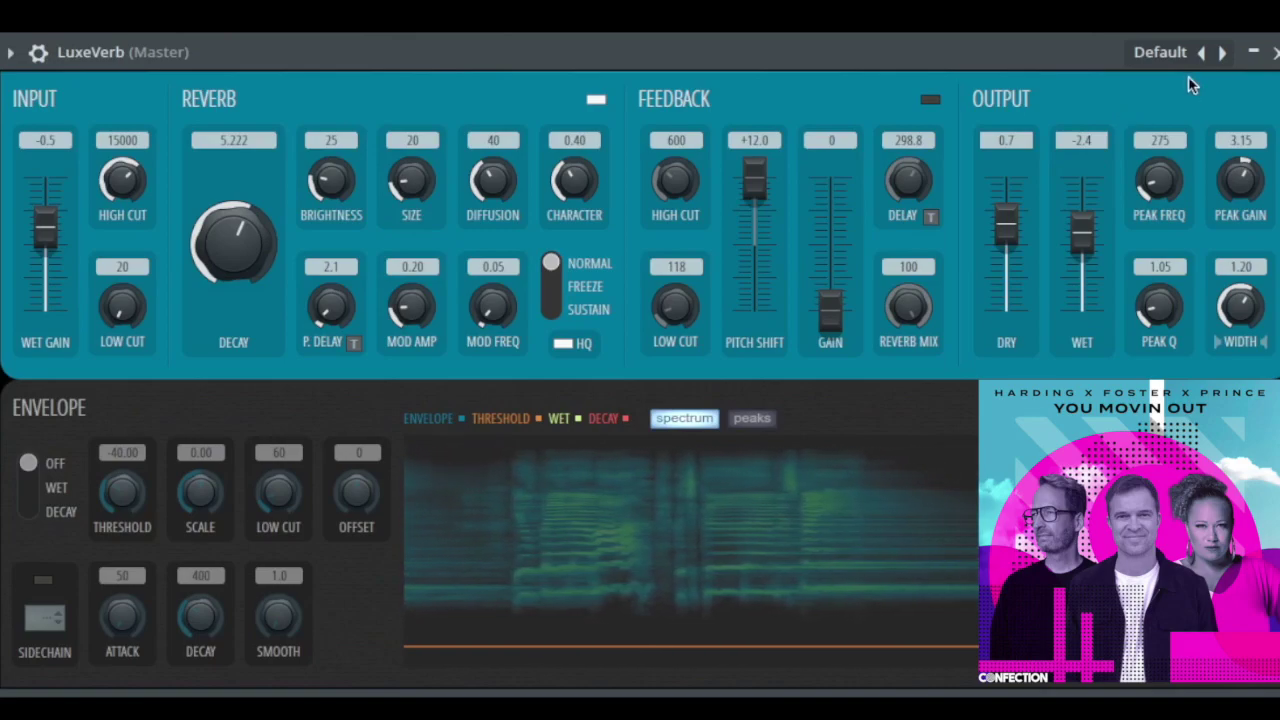
- Audition the Bright Hall, Diffuse Small Hall and Vocal Hall 1 presets, then reload Default
{"action": "left_click", "coordinate": [1163, 52]}
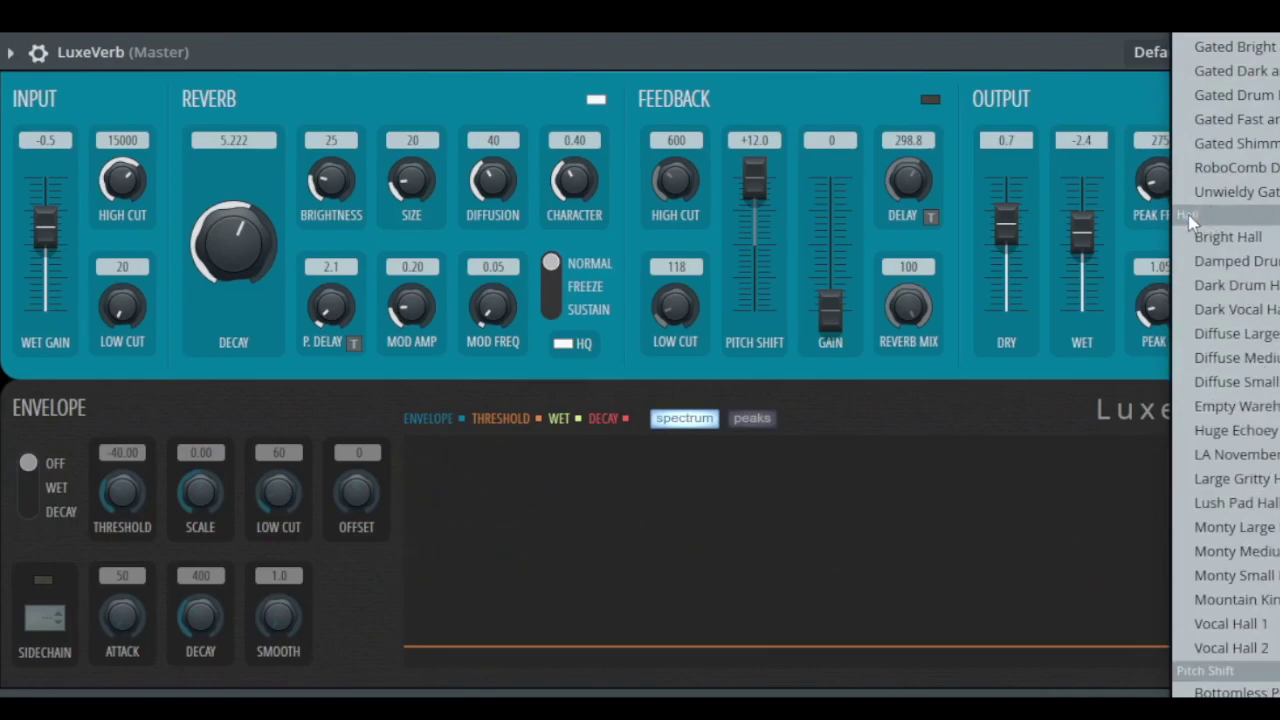
{"action": "left_click", "coordinate": [1228, 240]}
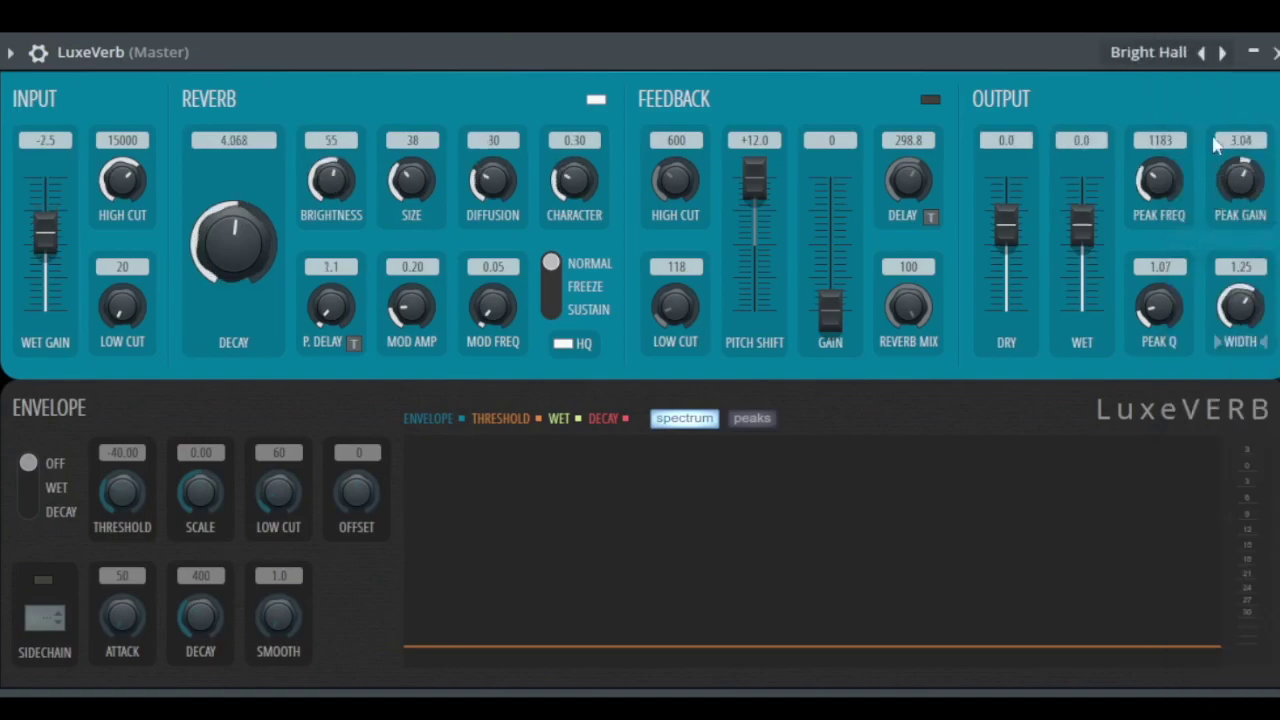
{"action": "left_click", "coordinate": [1160, 54]}
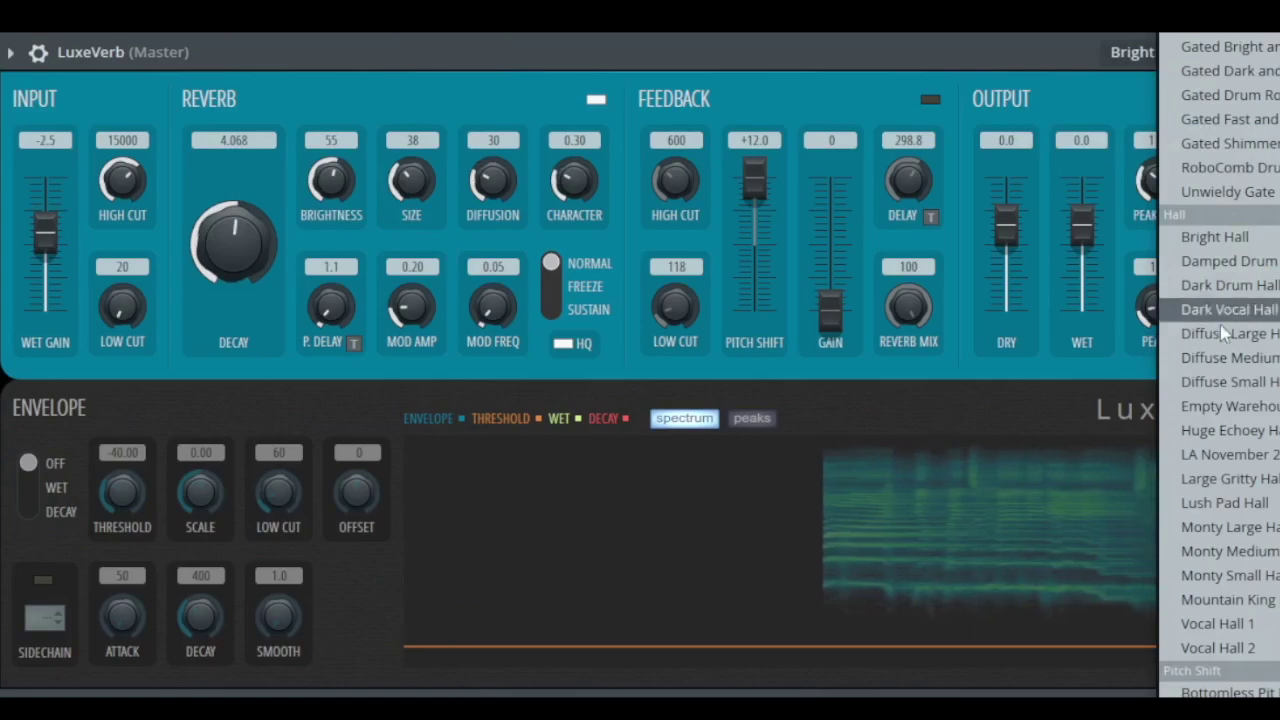
{"action": "left_click", "coordinate": [1247, 384]}
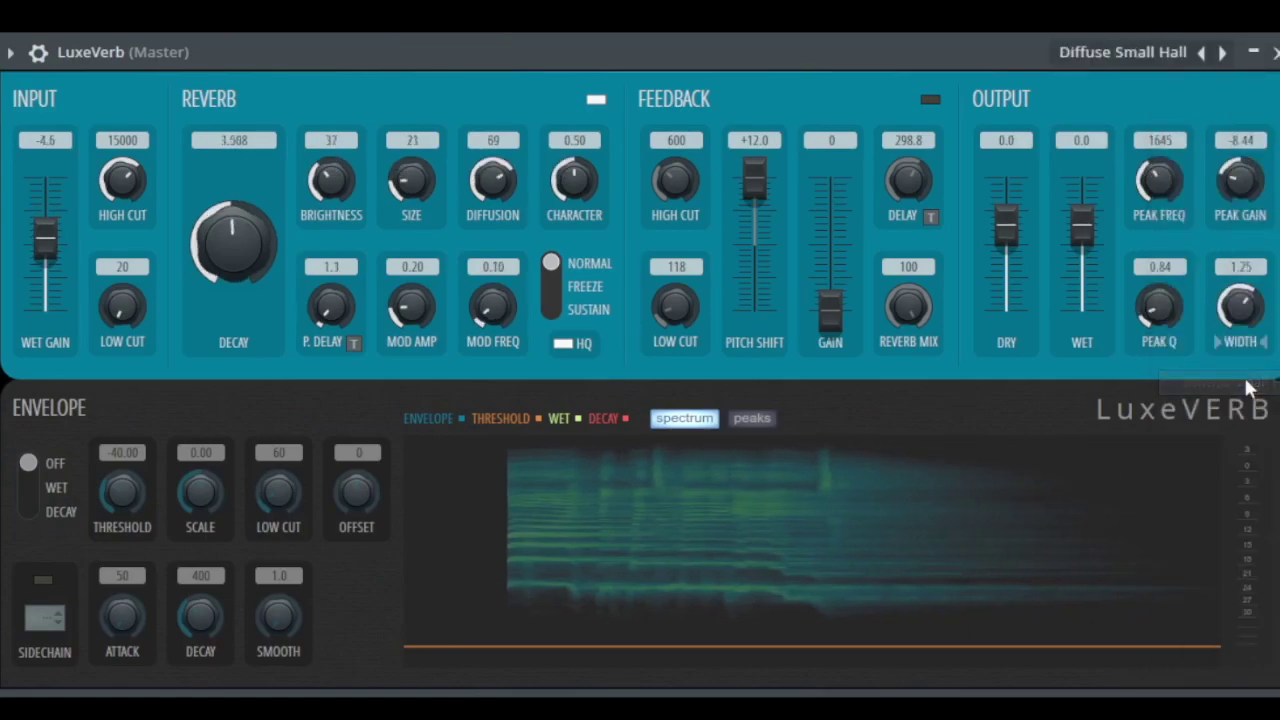
{"action": "left_click", "coordinate": [1130, 54]}
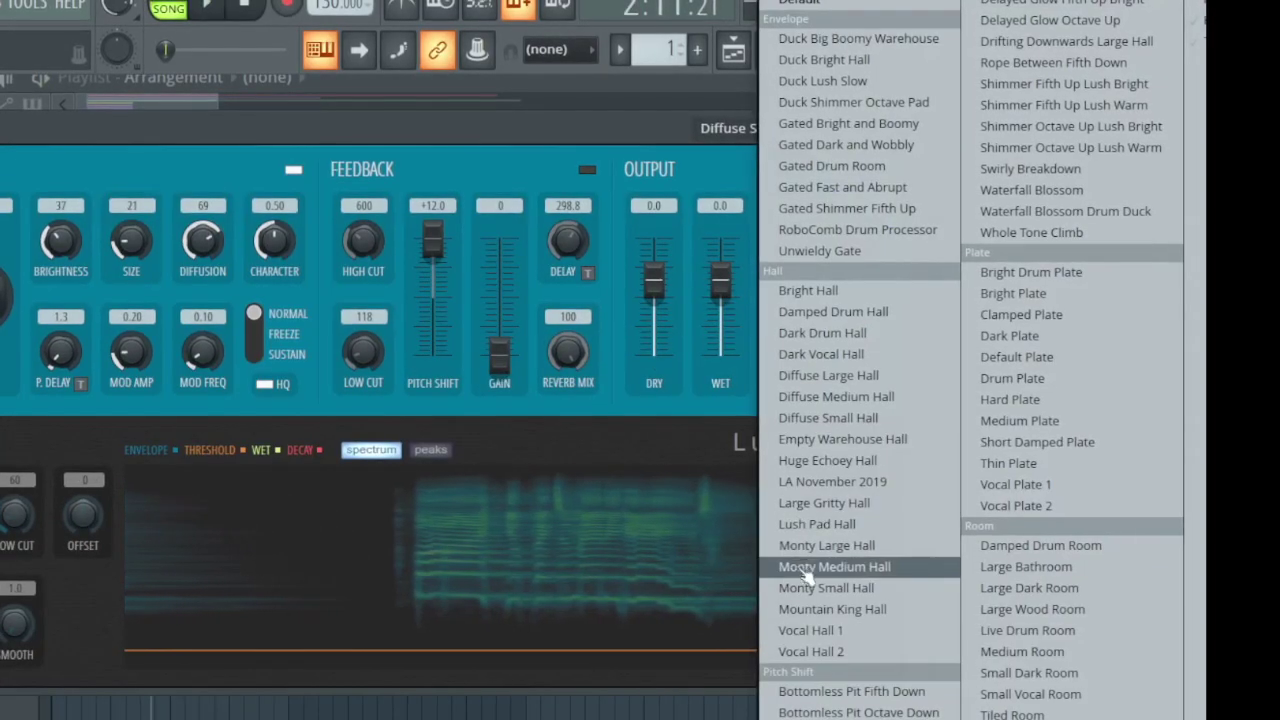
{"action": "left_click", "coordinate": [800, 630]}
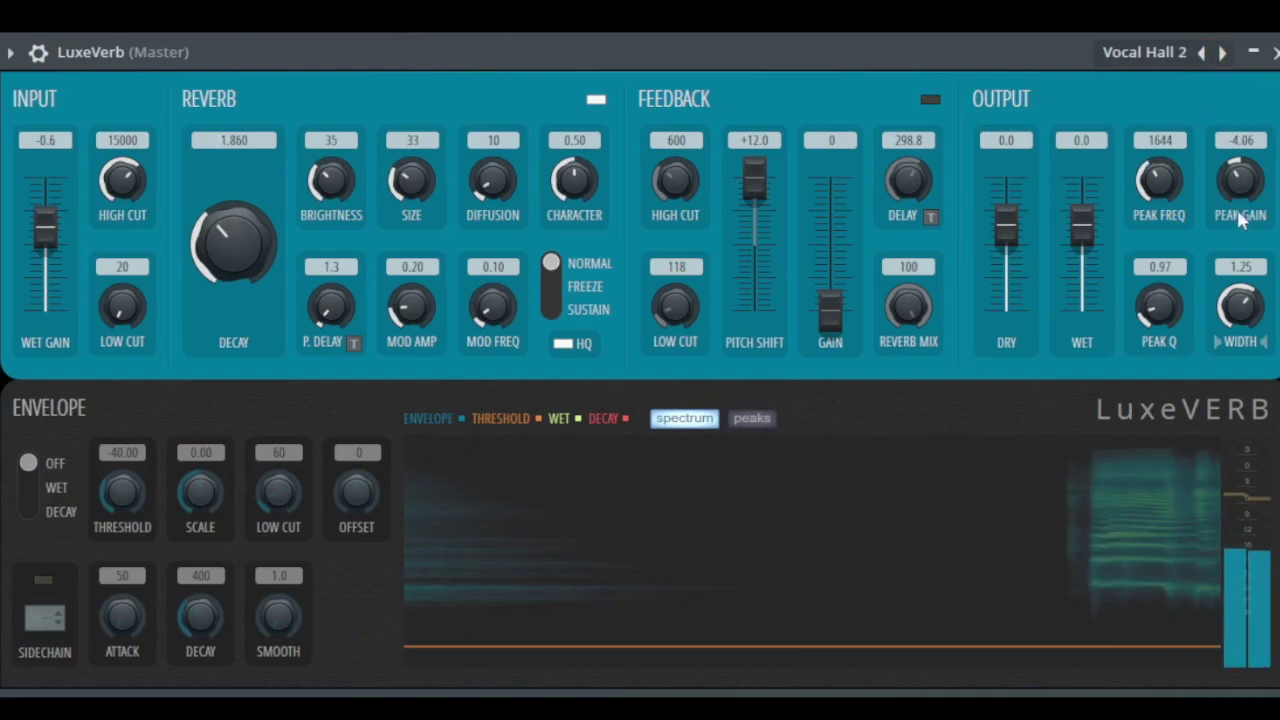
{"action": "left_click", "coordinate": [1170, 54]}
{"action": "left_click", "coordinate": [1190, 60]}
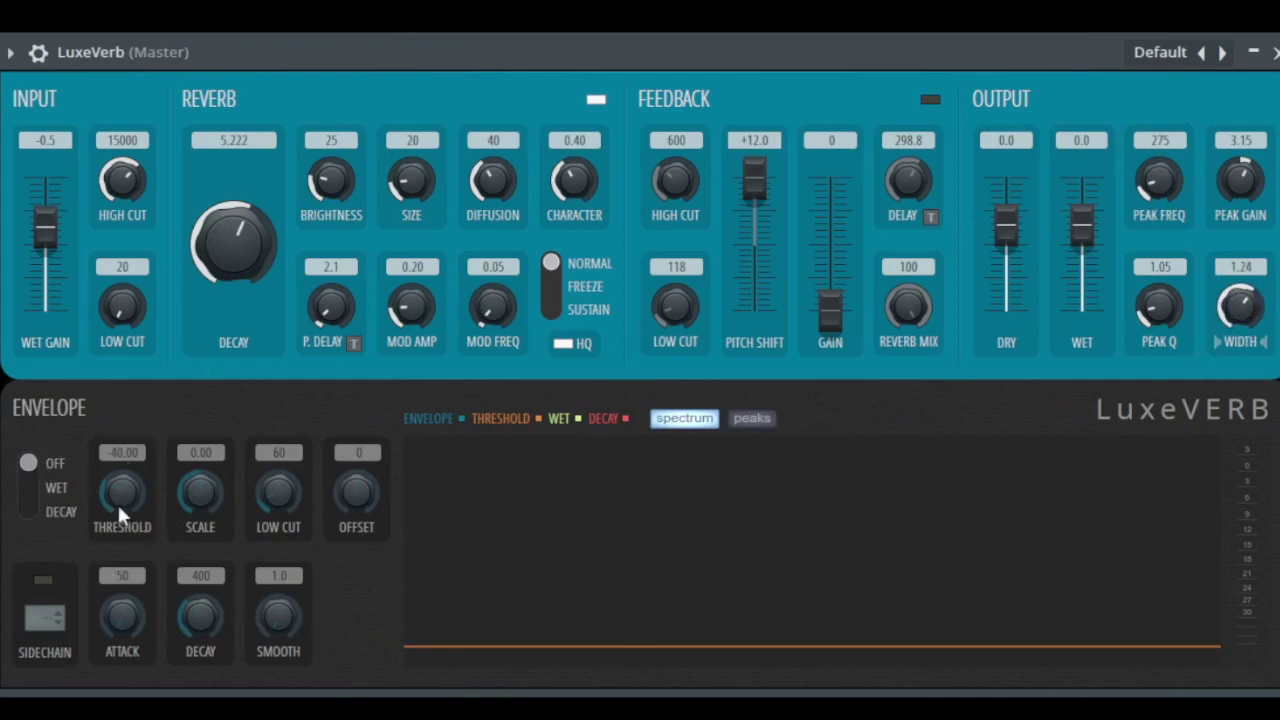
- Switch the ENVELOPE mode from OFF to WET so it shapes the wet signal
{"action": "left_click", "coordinate": [40, 500]}
- Sweep DECAY between 0.669 and 15.275, settle it at 4.686, and raise BRIGHTNESS to 90
{"action": "left_click_drag", "start_coordinate": [233, 236], "coordinate": [231, 240]}
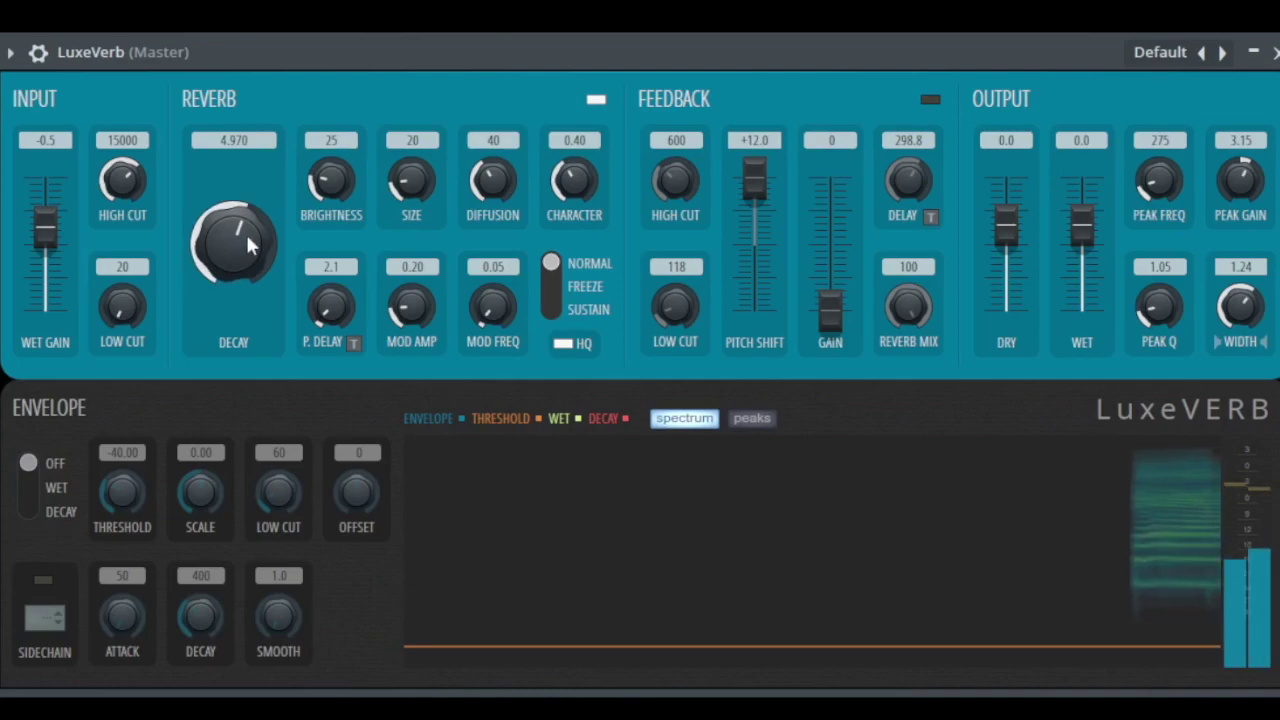
{"action": "left_click_drag", "start_coordinate": [245, 231], "coordinate": [245, 318]}
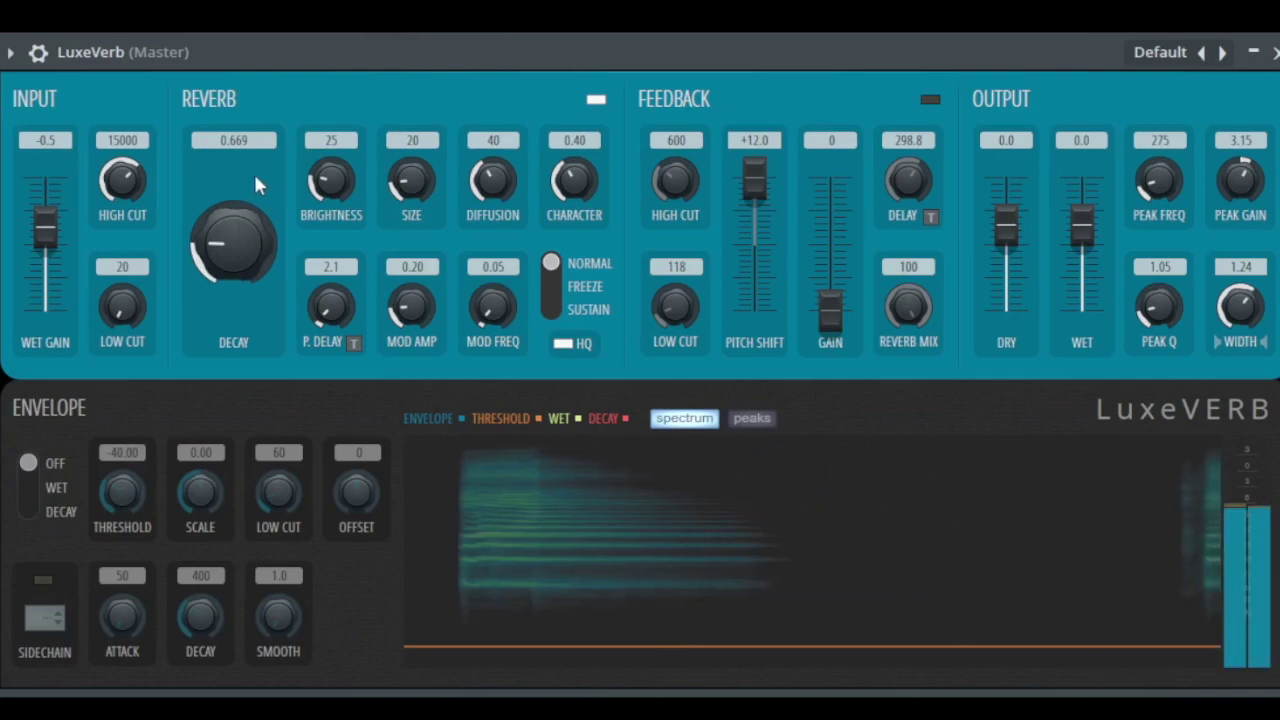
{"action": "left_click_drag", "start_coordinate": [233, 231], "coordinate": [233, 160]}
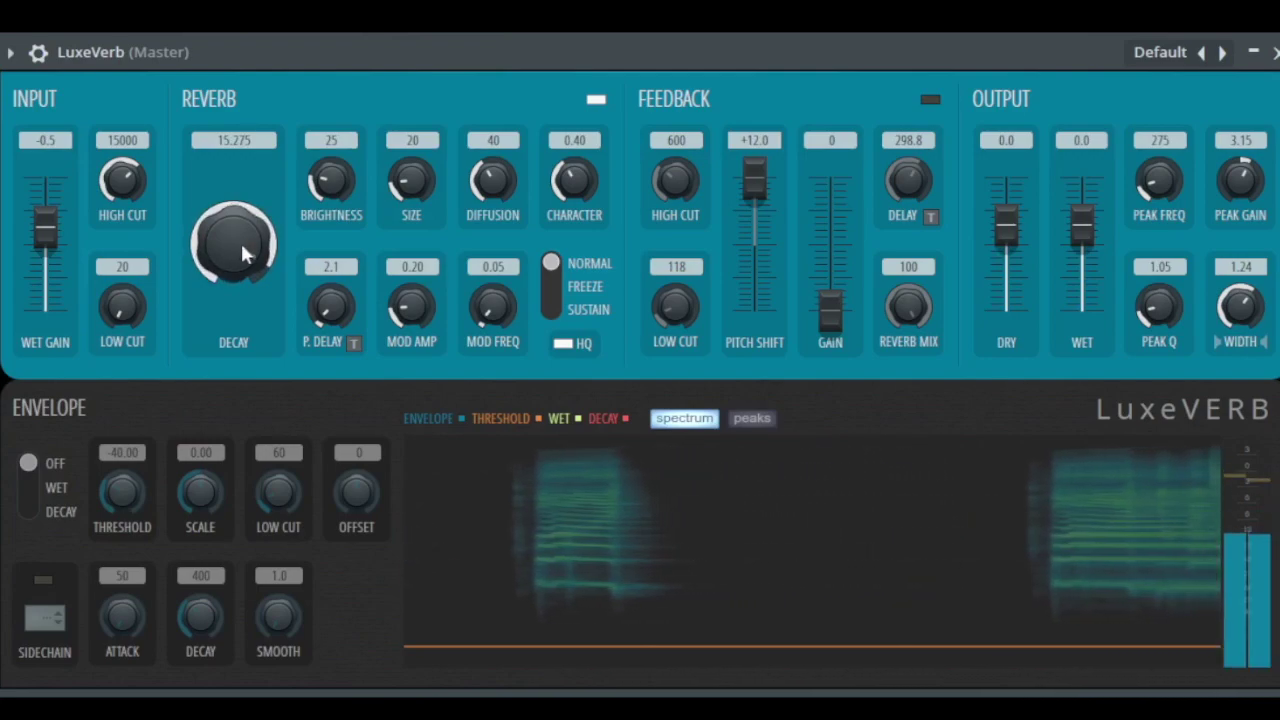
{"action": "left_click_drag", "start_coordinate": [243, 251], "coordinate": [243, 284]}
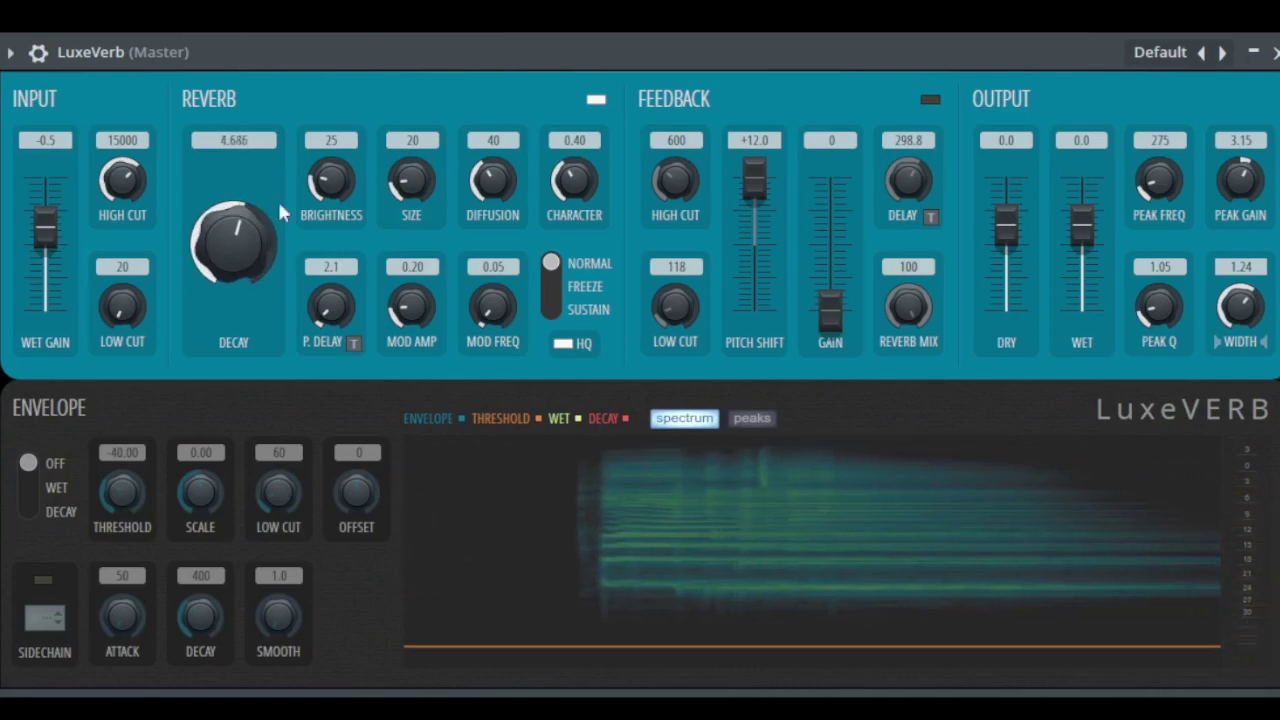
{"action": "left_click_drag", "start_coordinate": [331, 180], "coordinate": [331, 160]}
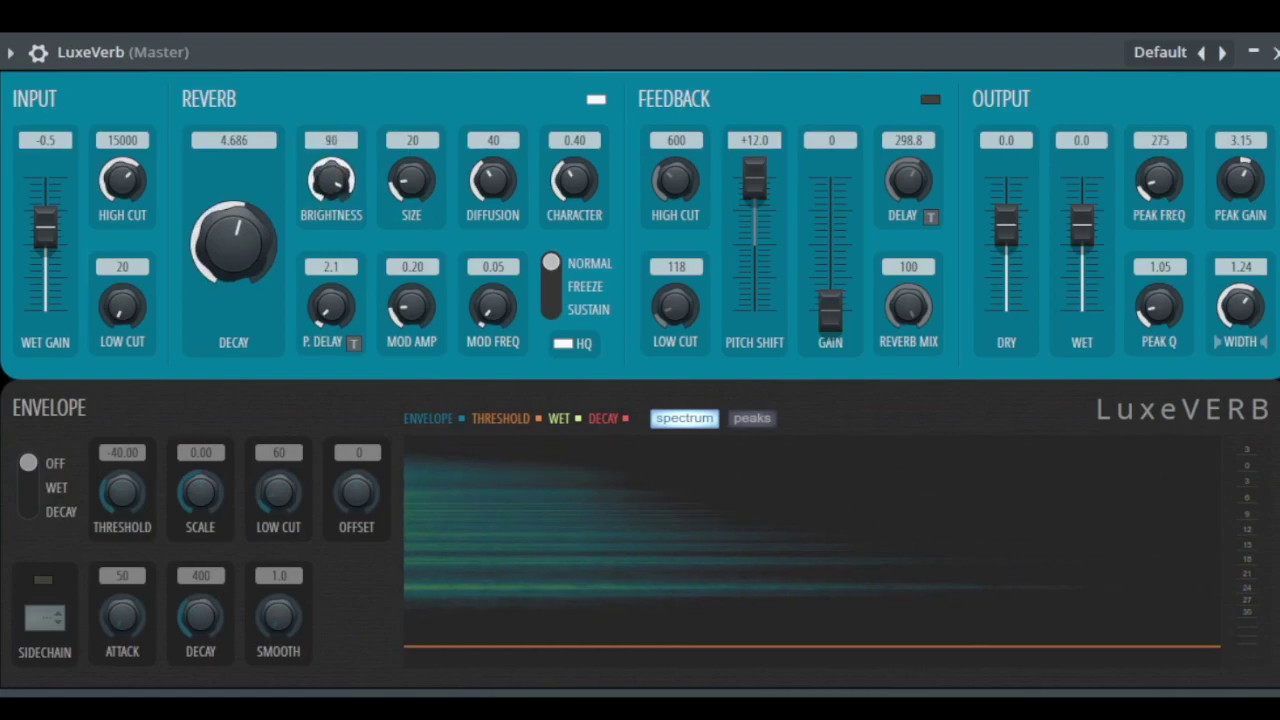
- Set the reverb BRIGHTNESS to 69, SIZE to 100 and DIFFUSION to 61
{"action": "left_click_drag", "start_coordinate": [335, 183], "coordinate": [405, 205]}
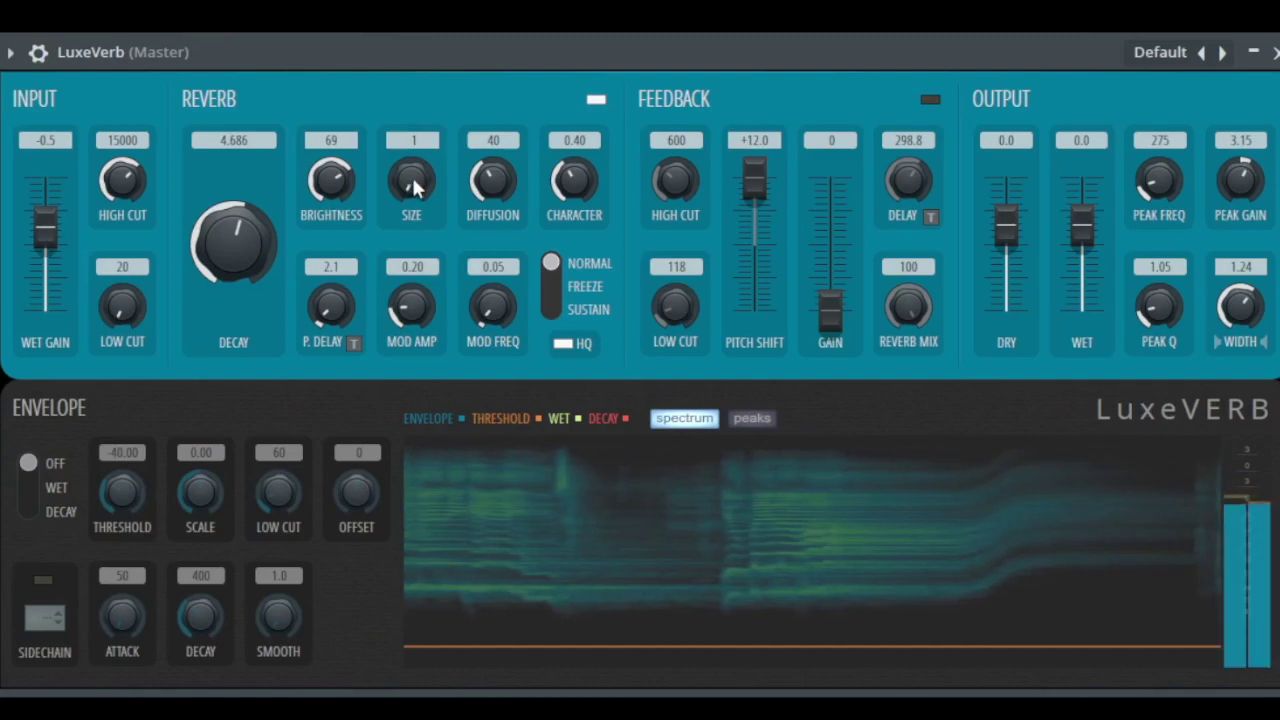
{"action": "left_click_drag", "start_coordinate": [416, 186], "coordinate": [418, 180]}
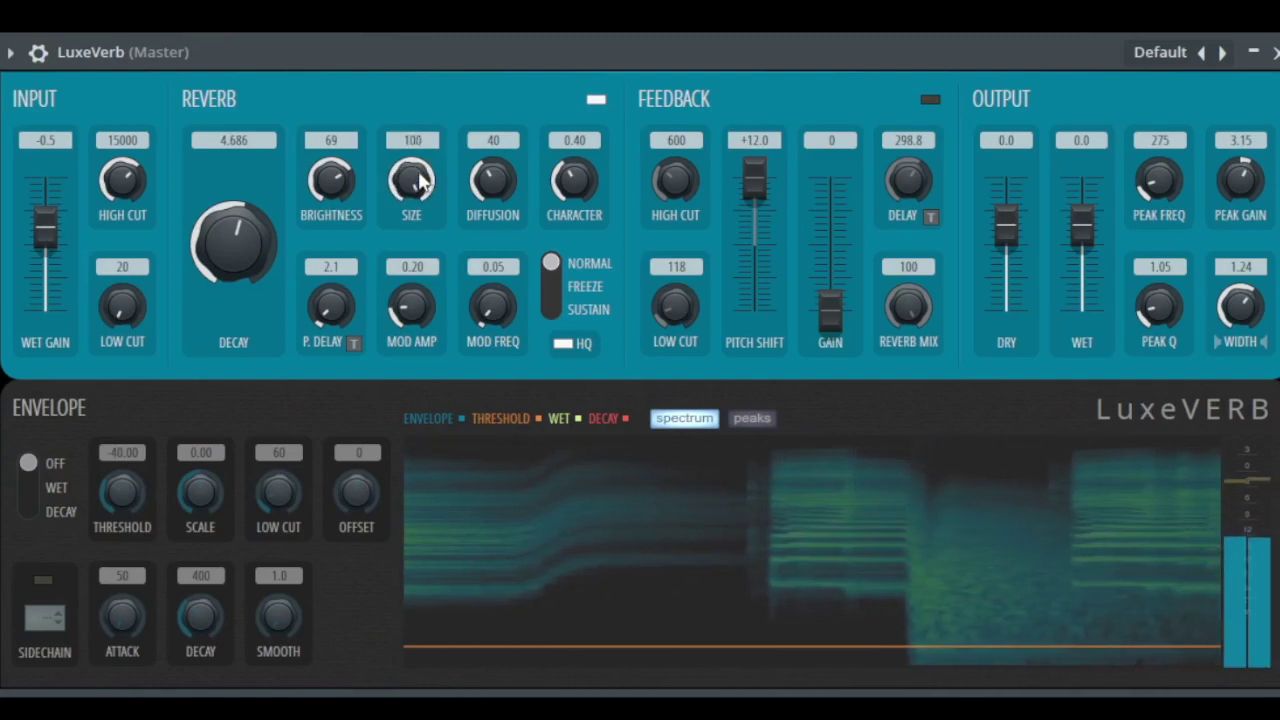
{"action": "left_click_drag", "start_coordinate": [418, 180], "coordinate": [418, 206]}
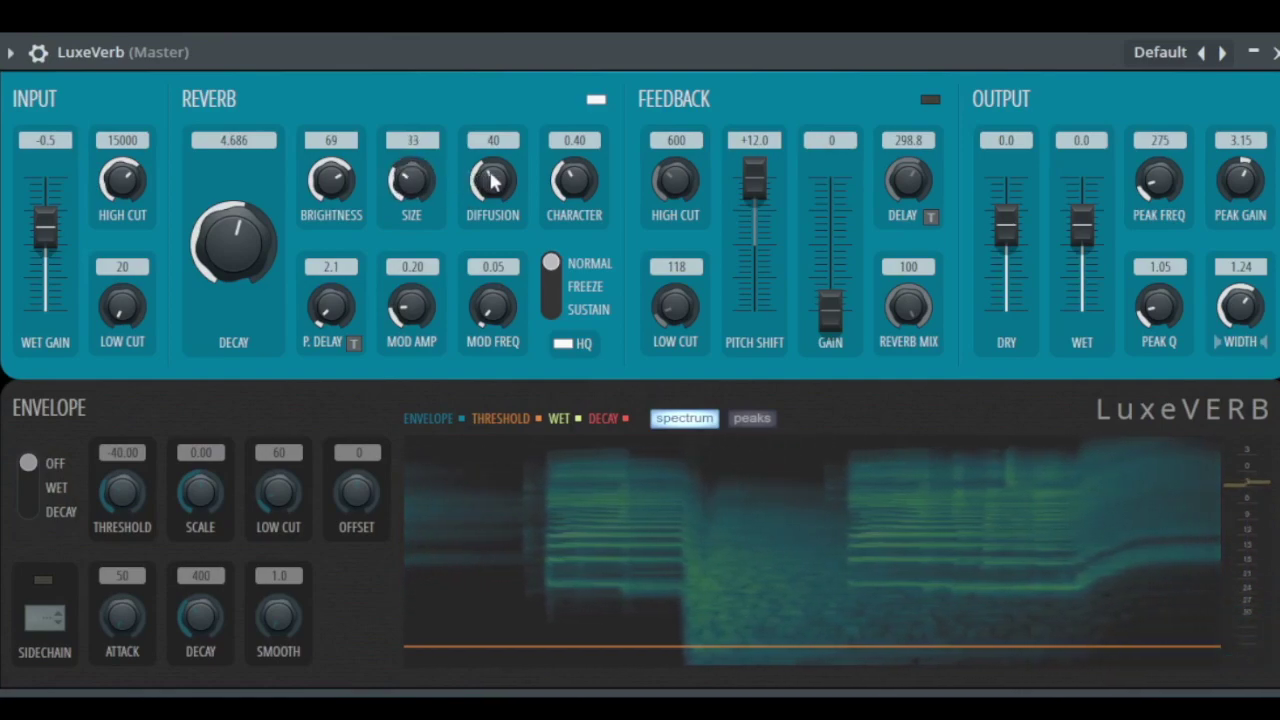
{"action": "left_click_drag", "start_coordinate": [494, 184], "coordinate": [495, 192]}
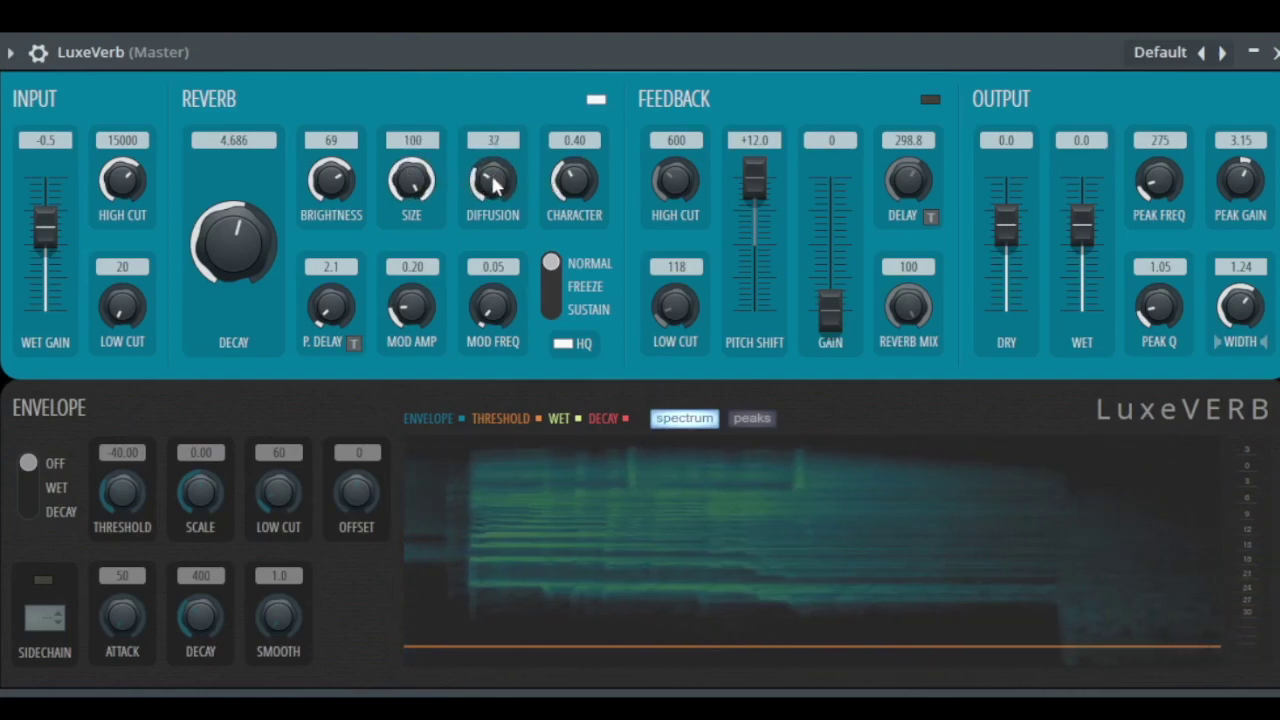
{"action": "left_click_drag", "start_coordinate": [495, 182], "coordinate": [495, 188]}
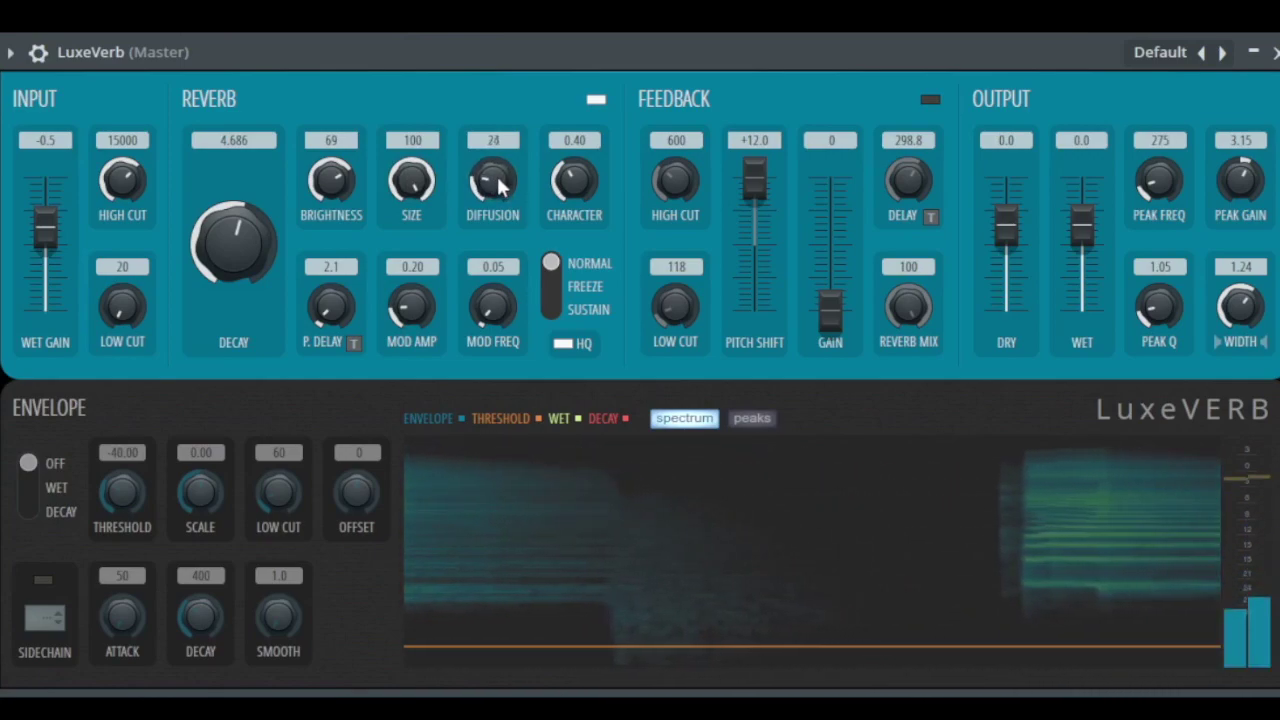
{"action": "left_click_drag", "start_coordinate": [500, 185], "coordinate": [544, 160]}
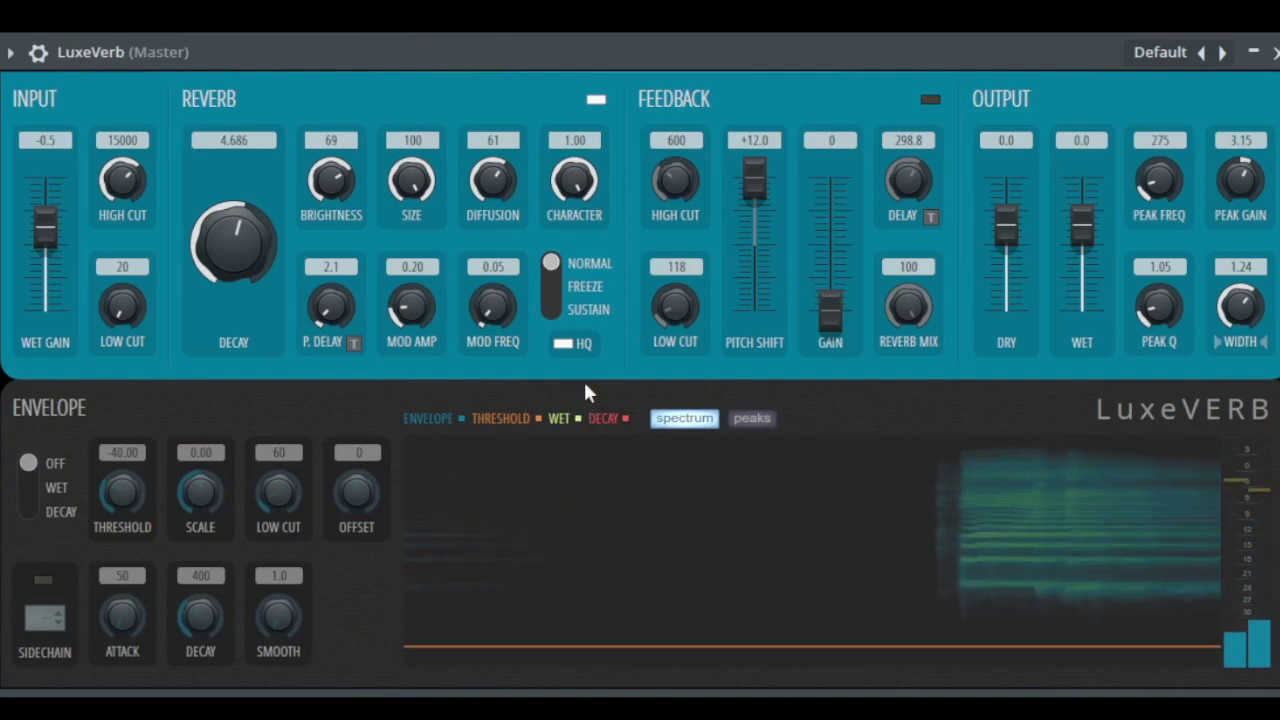
- Set CHARACTER to 0.45 and pre-delay to 54.1 with tempo sync left off
{"action": "left_click_drag", "start_coordinate": [580, 190], "coordinate": [580, 260]}
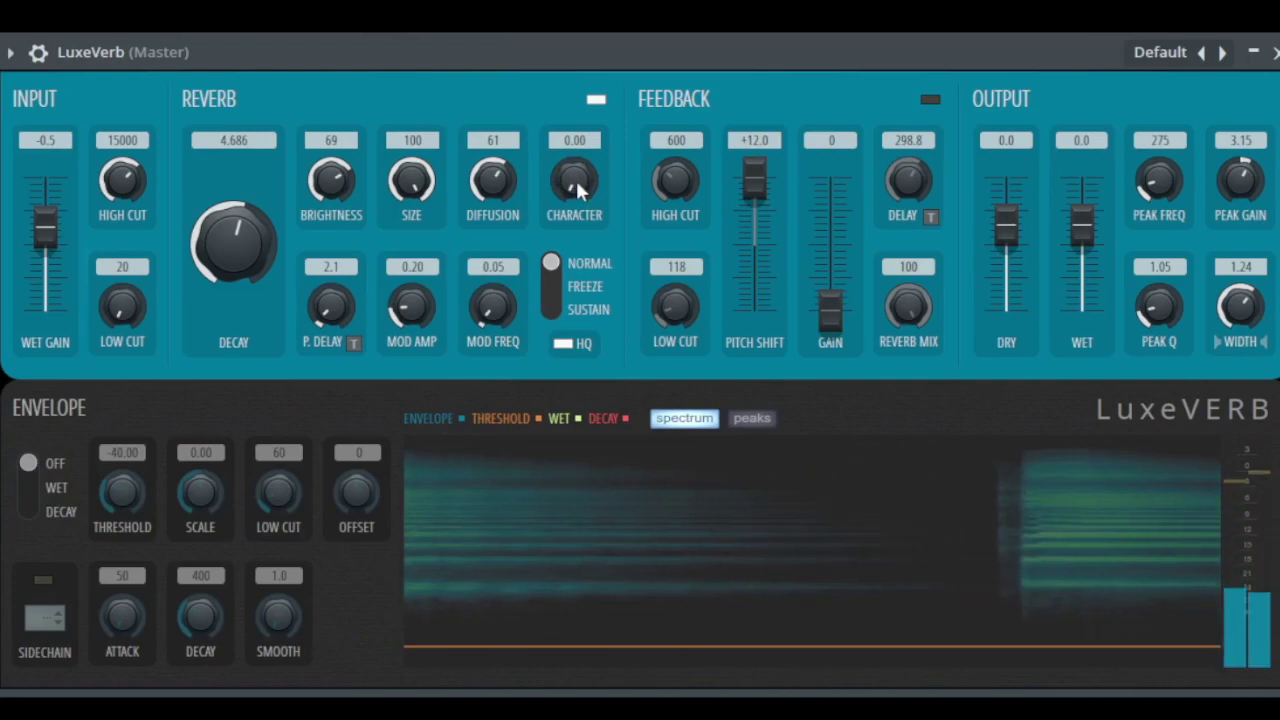
{"action": "left_click_drag", "start_coordinate": [575, 177], "coordinate": [575, 147]}
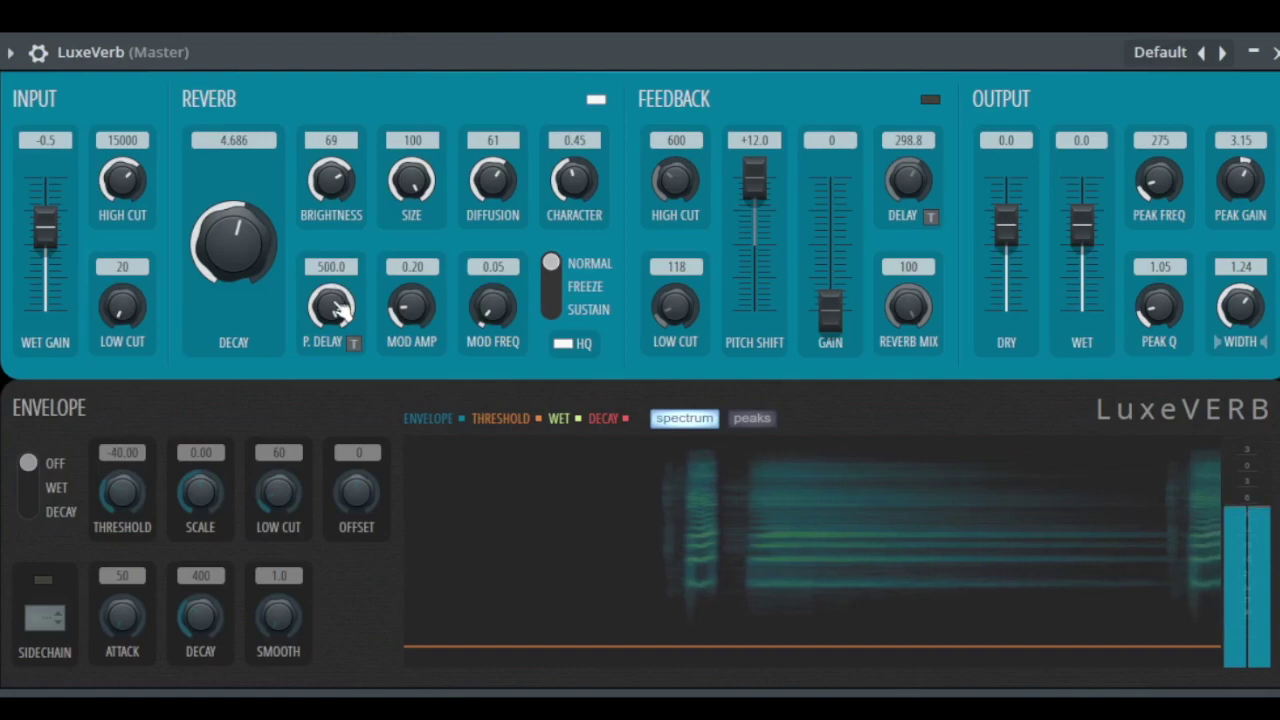
{"action": "left_click", "coordinate": [354, 343]}
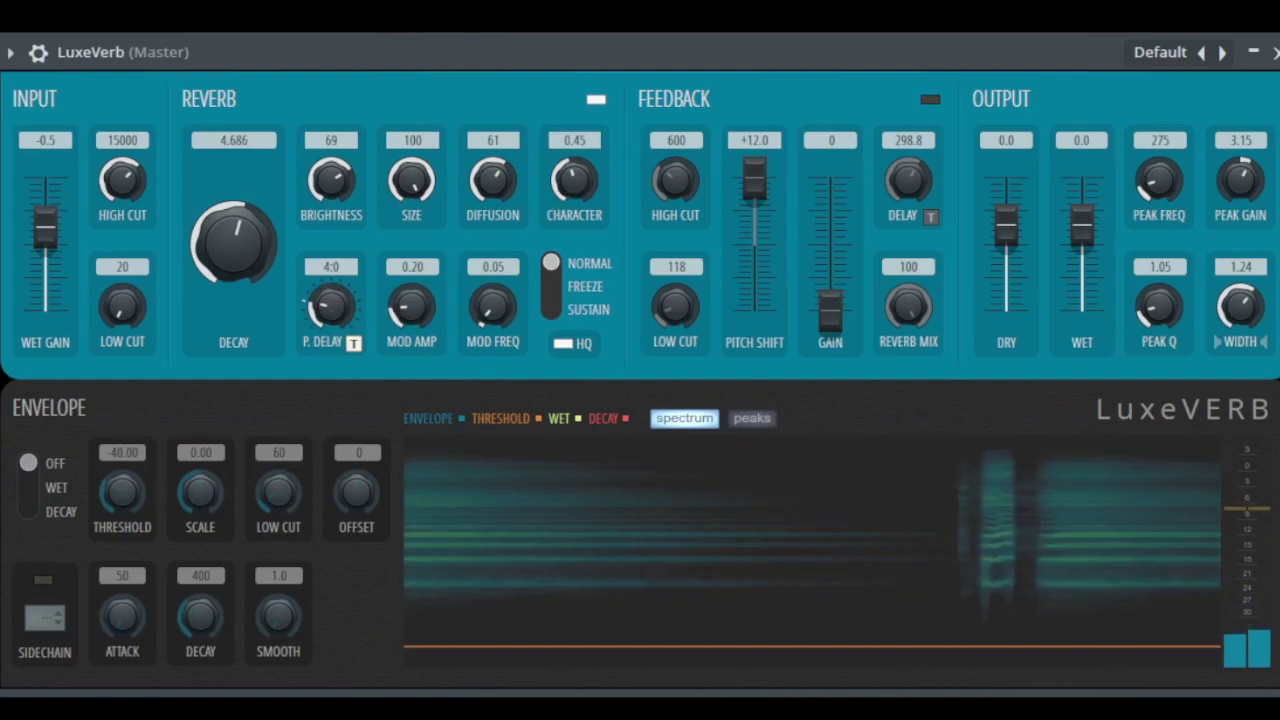
{"action": "left_click", "coordinate": [354, 342]}
{"action": "left_click_drag", "start_coordinate": [338, 318], "coordinate": [338, 368]}
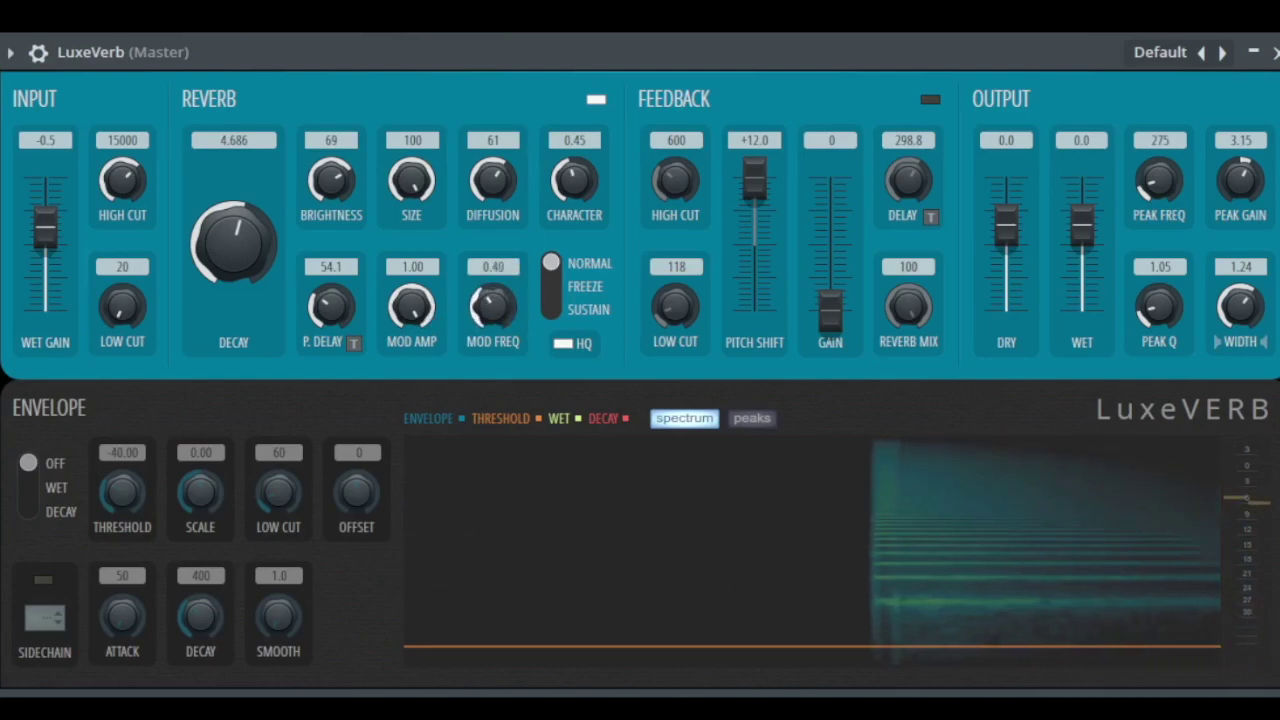
- Audition the Freeze and Sustain reverb modes, returning to Normal after each
{"action": "scroll", "coordinate": [482, 318], "scroll_direction": "up", "scroll_amount": 3}
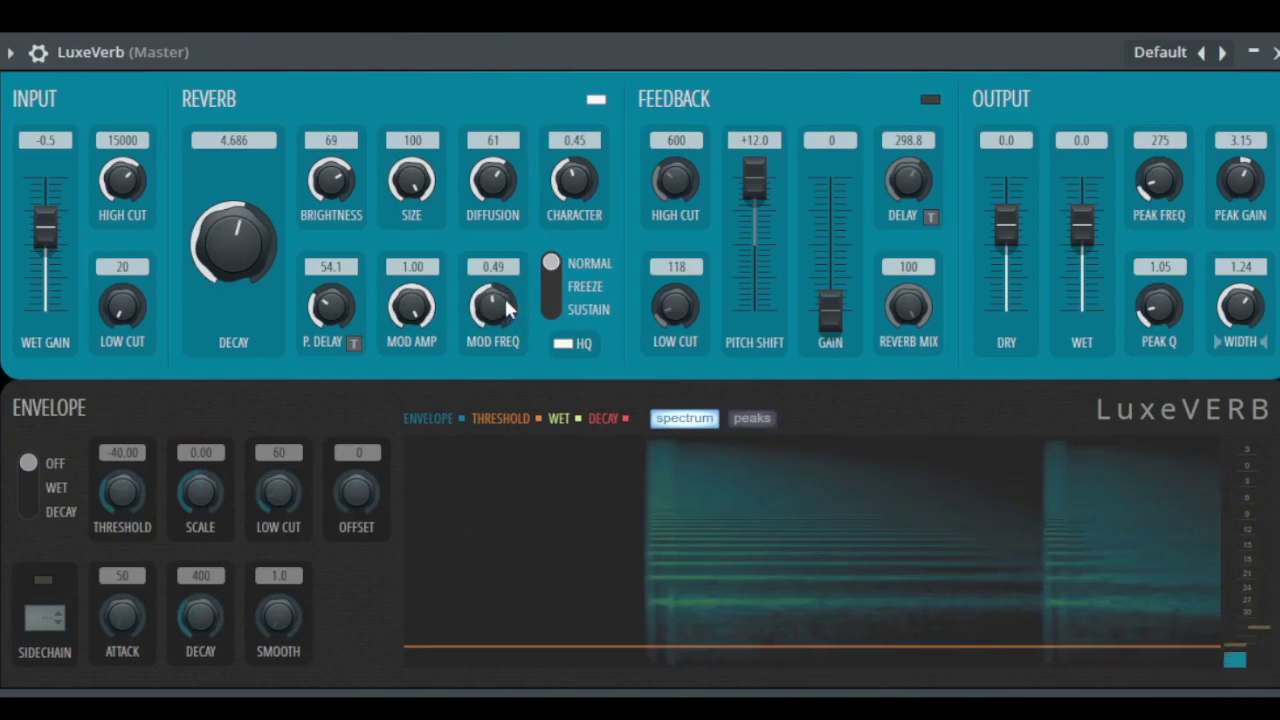
{"action": "scroll", "coordinate": [505, 309], "scroll_direction": "down", "scroll_amount": 1}
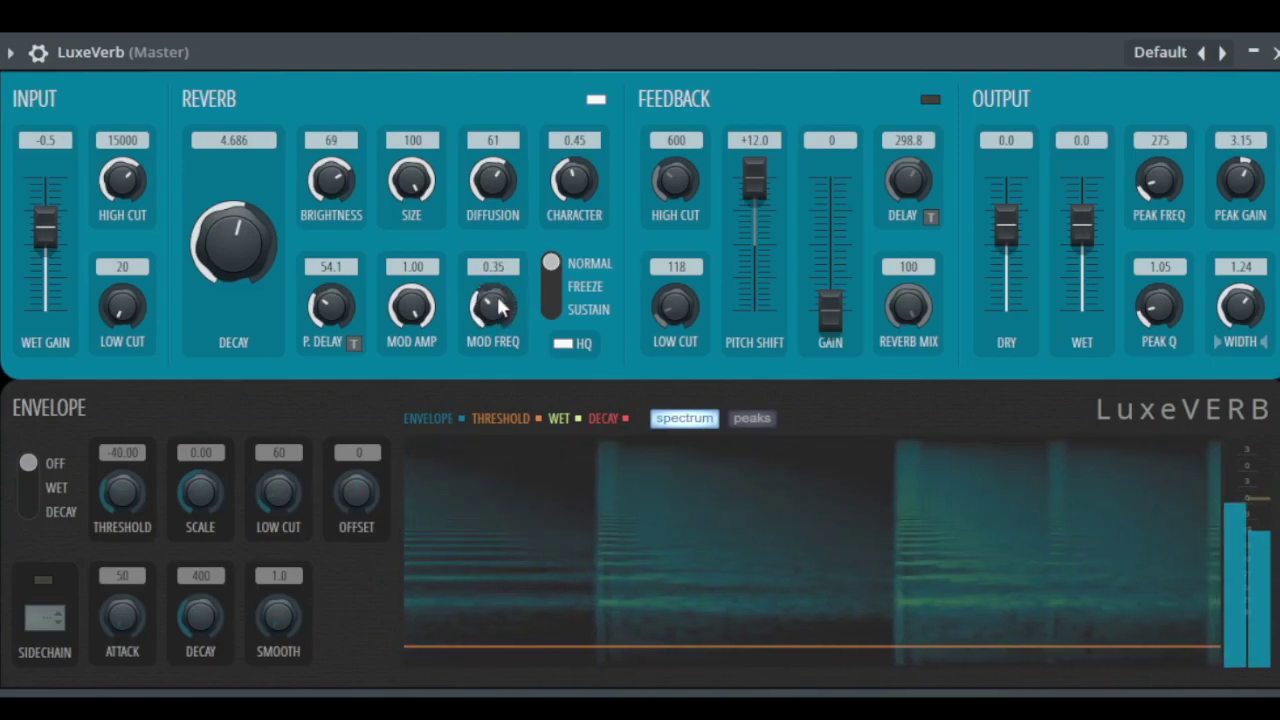
{"action": "scroll", "coordinate": [500, 305], "scroll_direction": "down", "scroll_amount": 3}
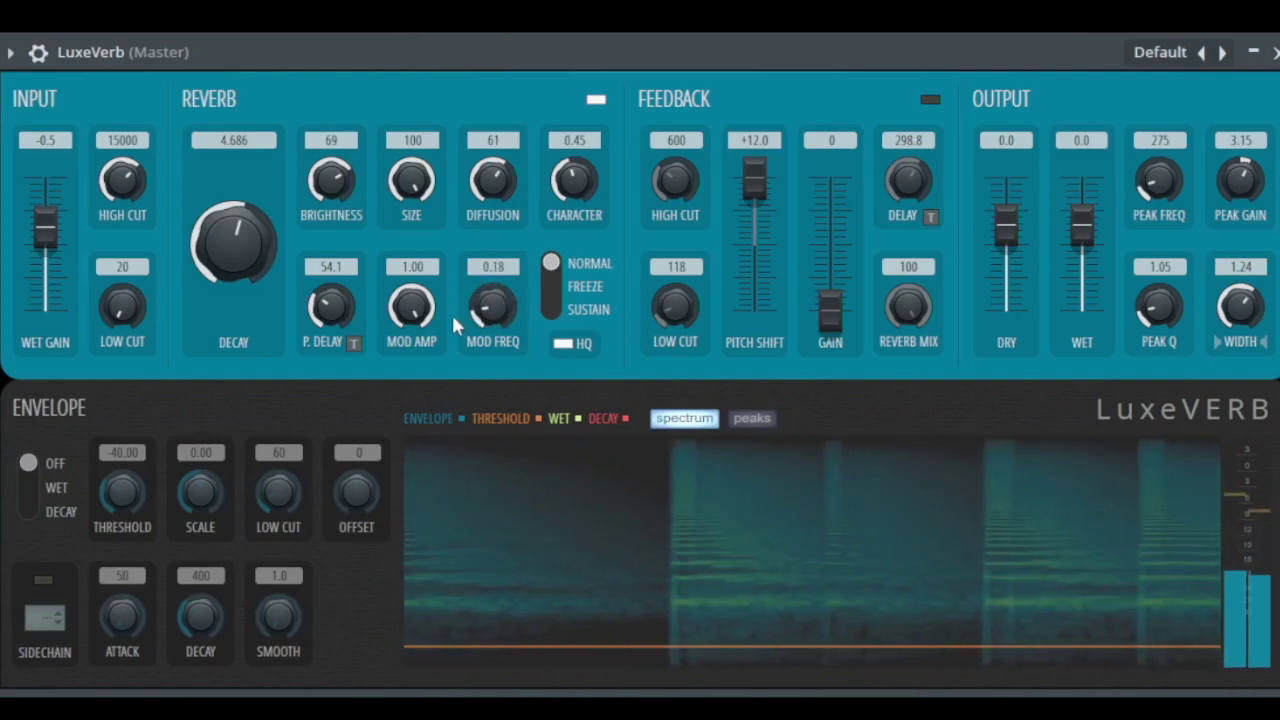
{"action": "scroll", "coordinate": [411, 307], "scroll_direction": "down", "scroll_amount": 10}
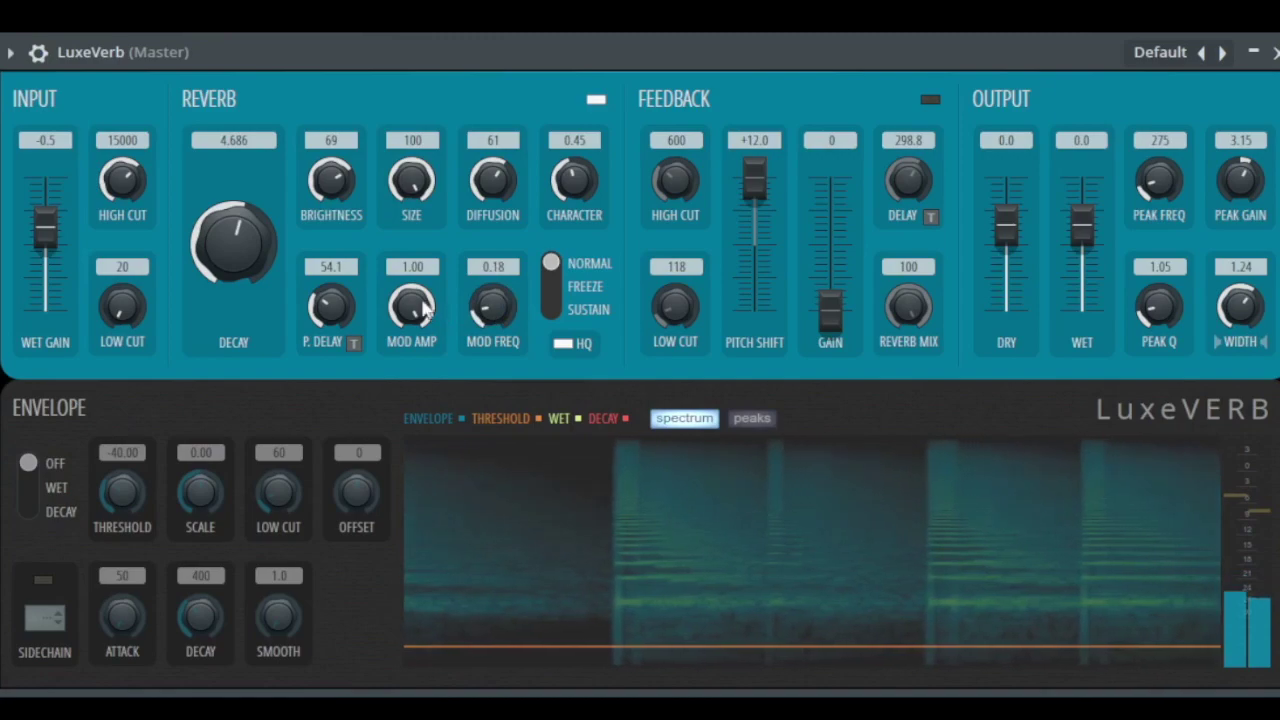
{"action": "left_click", "coordinate": [562, 290]}
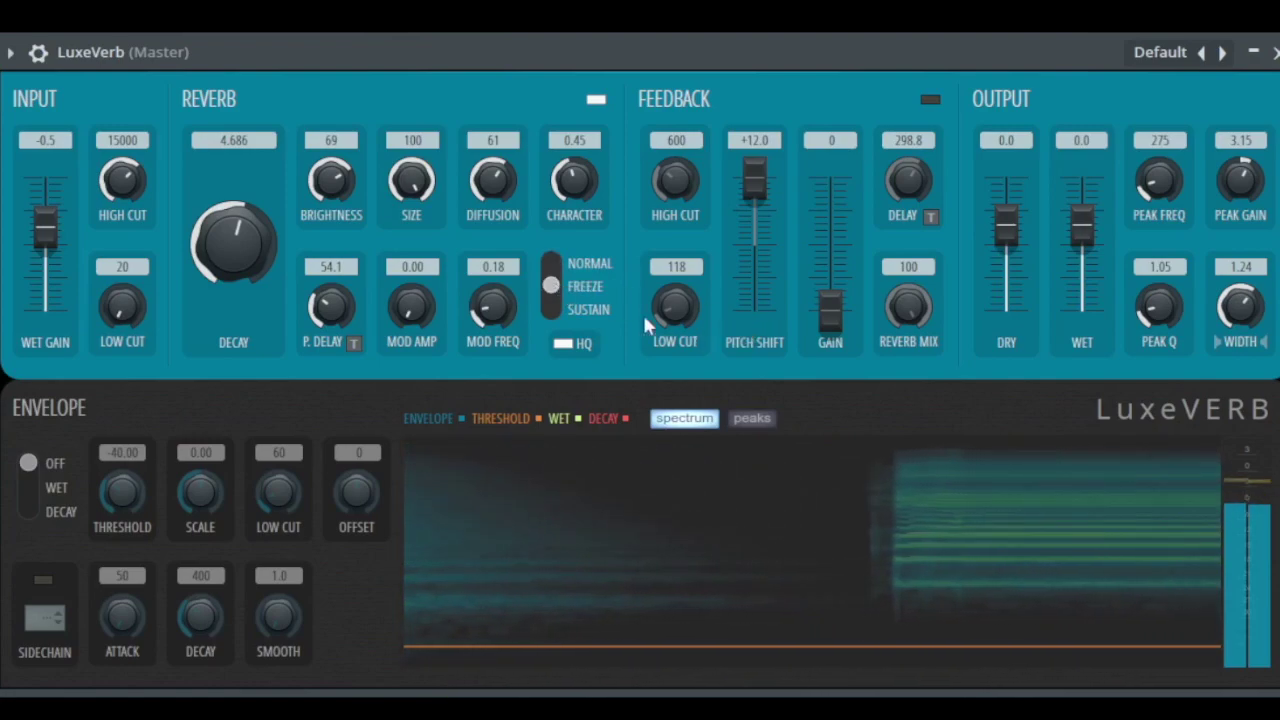
{"action": "left_click", "coordinate": [551, 285]}
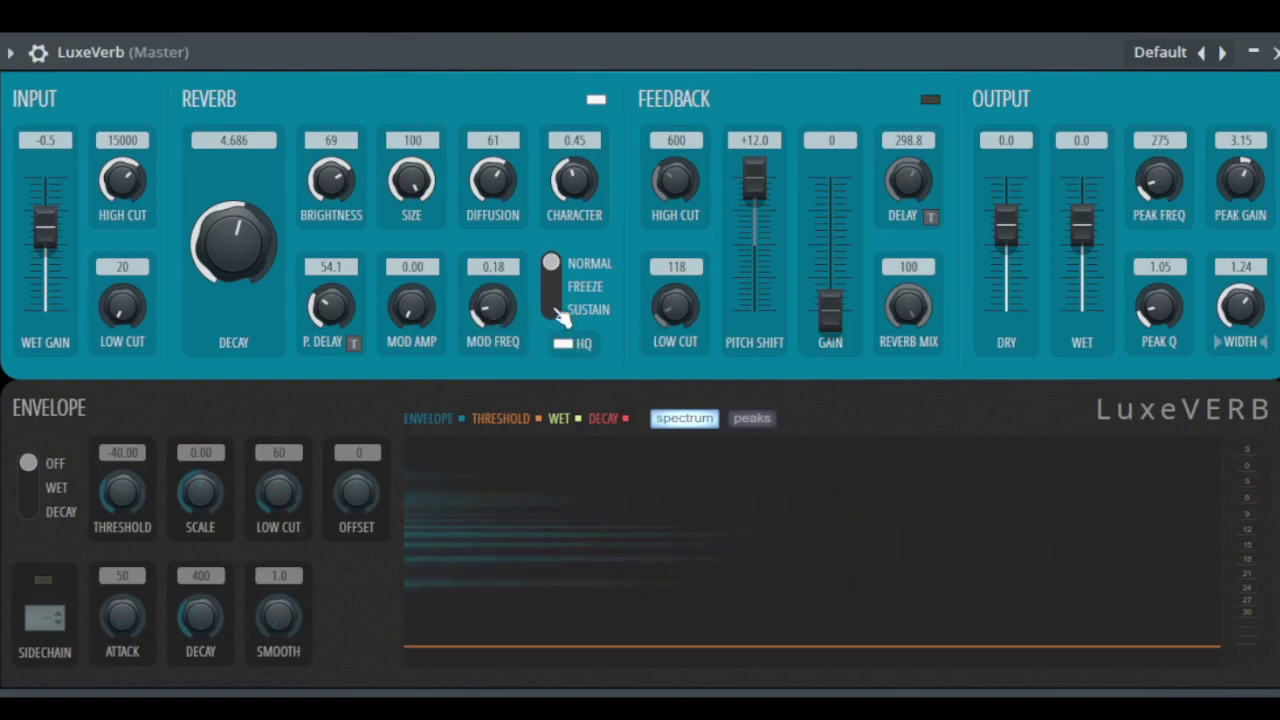
{"action": "left_click", "coordinate": [558, 312]}
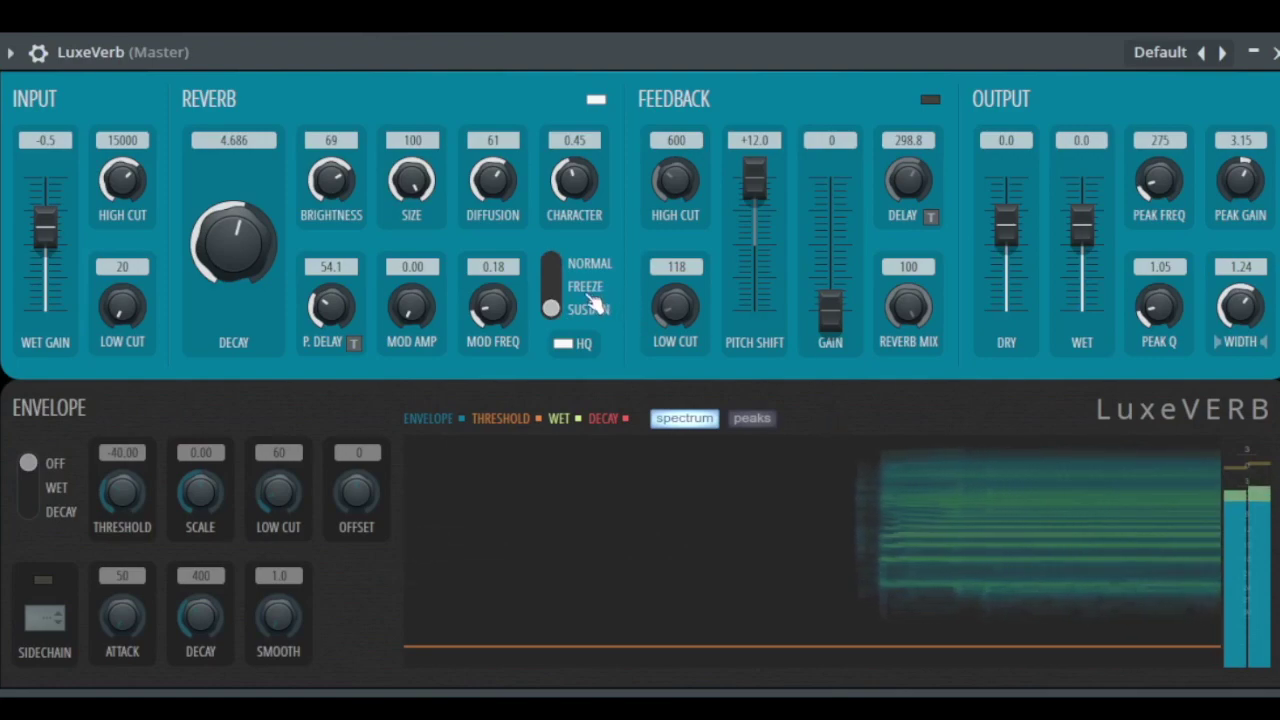
{"action": "left_click", "coordinate": [562, 266]}
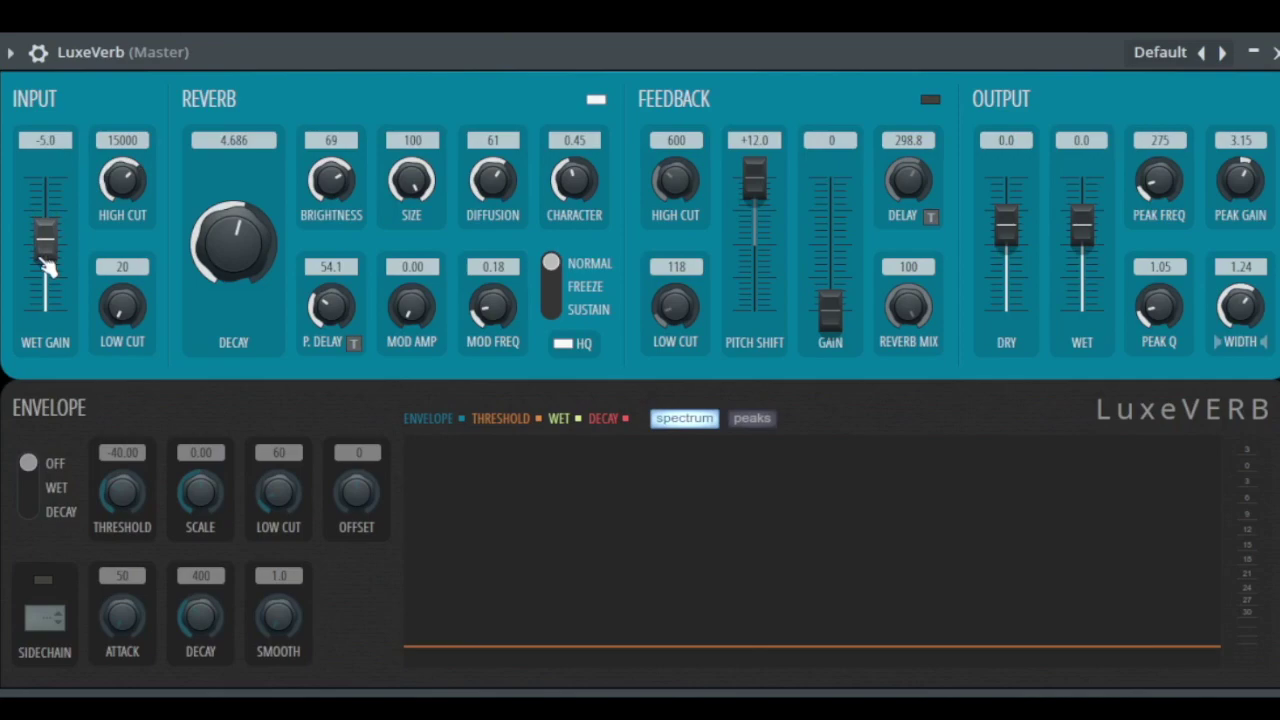
- Play the track and sweep the input WET GAIN down to -60 and back up to 0.4
{"action": "key", "text": "space"}
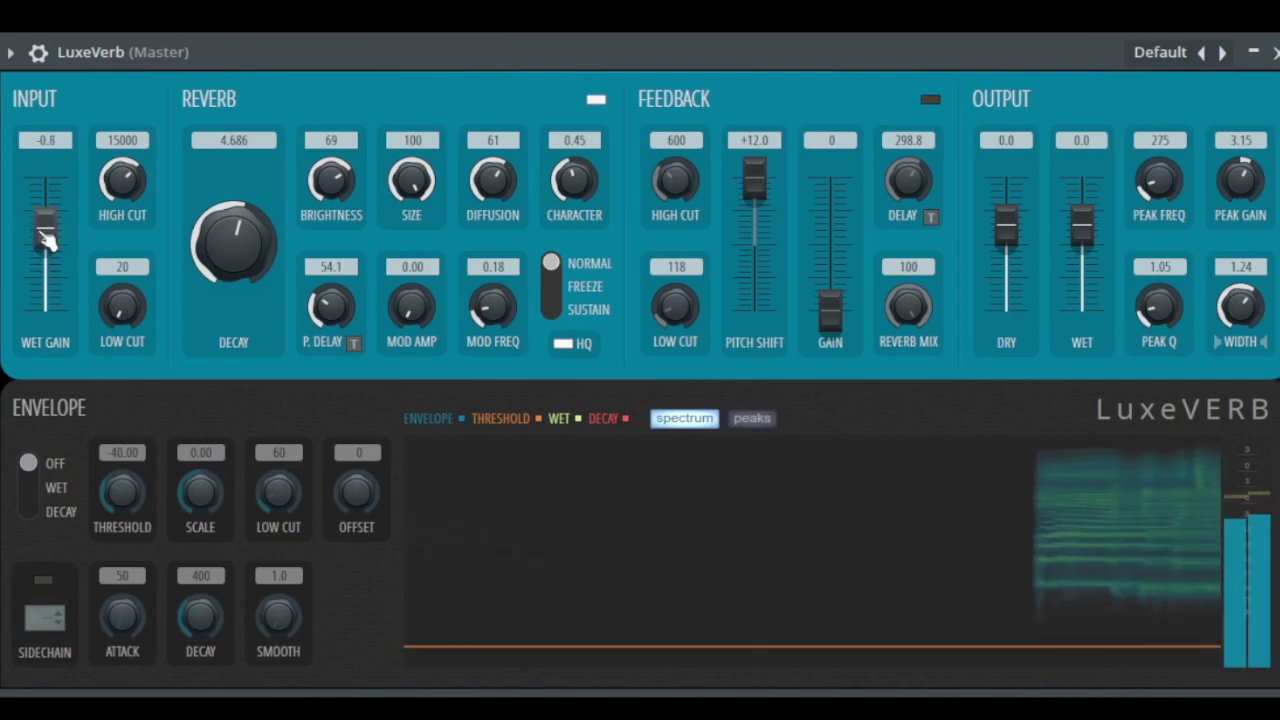
{"action": "left_click_drag", "start_coordinate": [47, 240], "coordinate": [54, 314]}
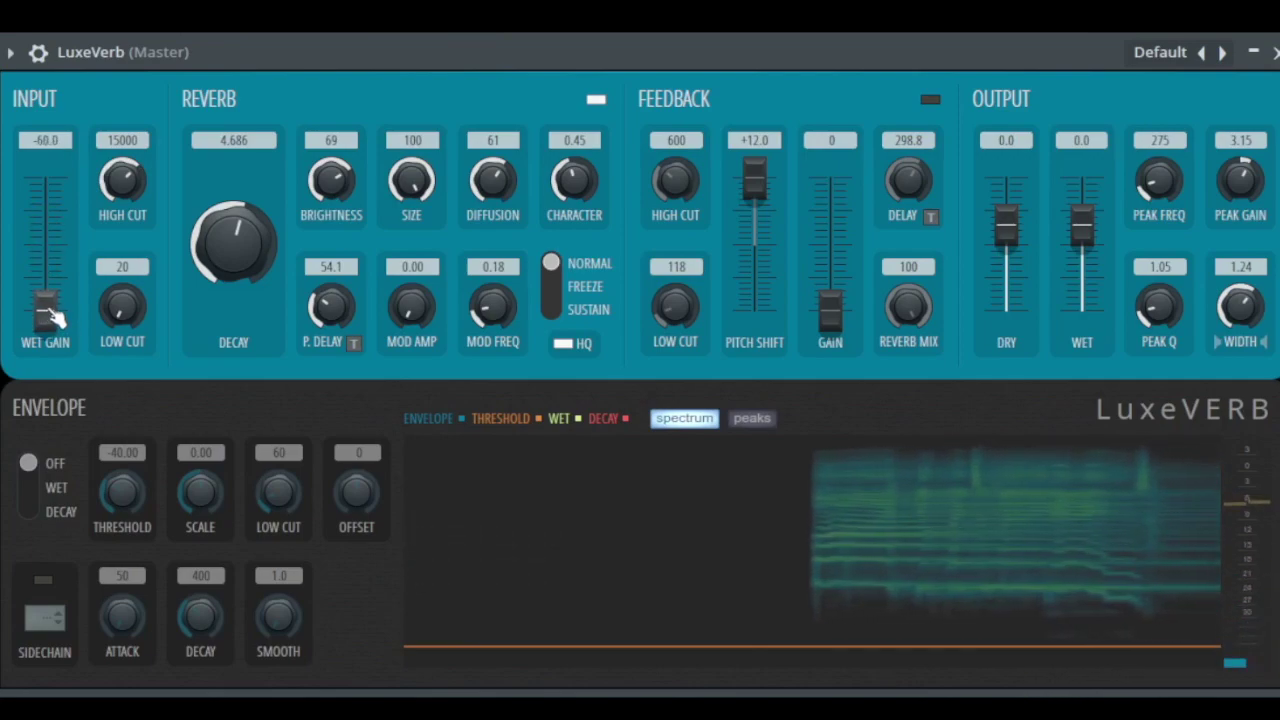
{"action": "left_click_drag", "start_coordinate": [54, 316], "coordinate": [45, 225]}
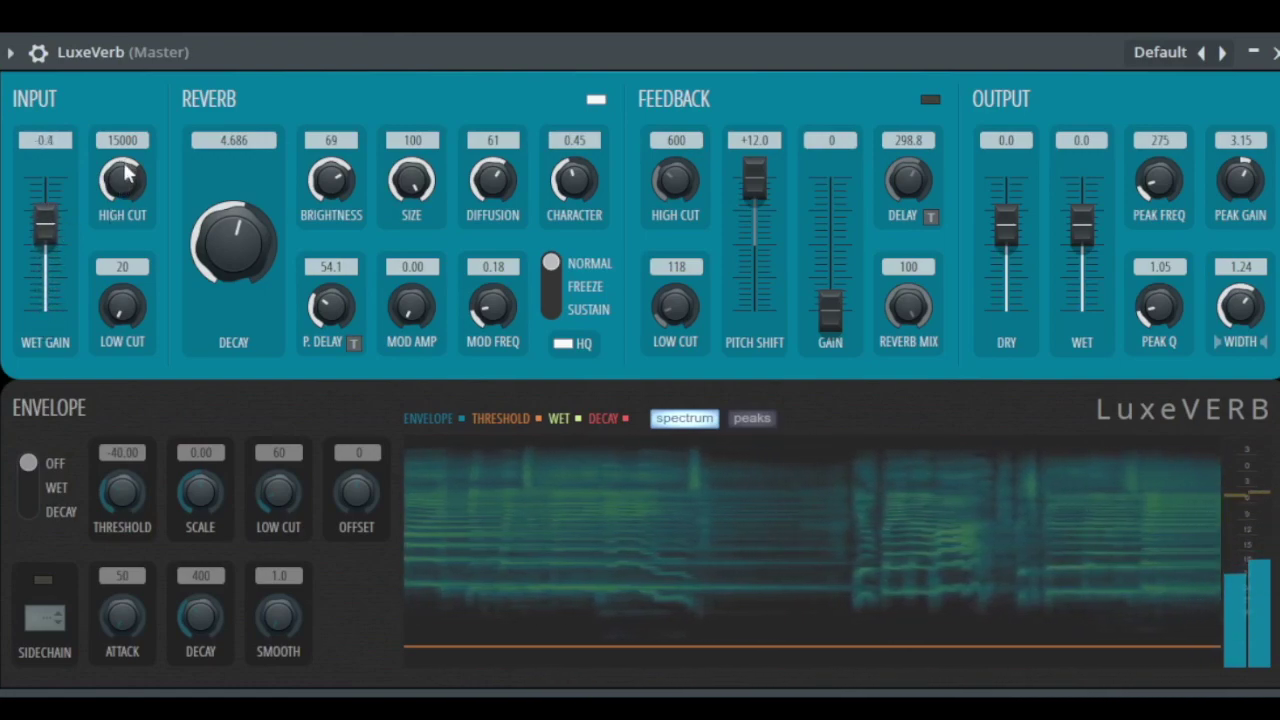
- Set the input HIGH CUT to 13021 and LOW CUT to 448
{"action": "scroll", "coordinate": [125, 178], "scroll_direction": "up", "scroll_amount": 3}
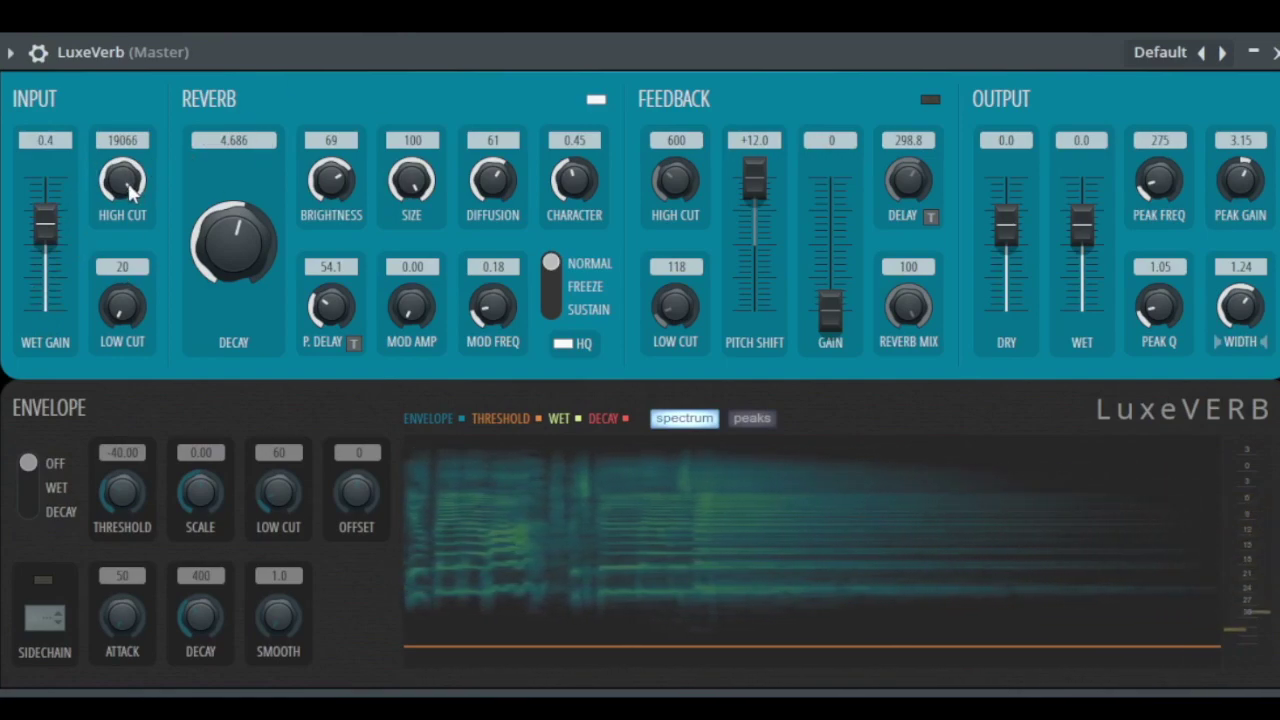
{"action": "left_click_drag", "start_coordinate": [130, 192], "coordinate": [130, 225]}
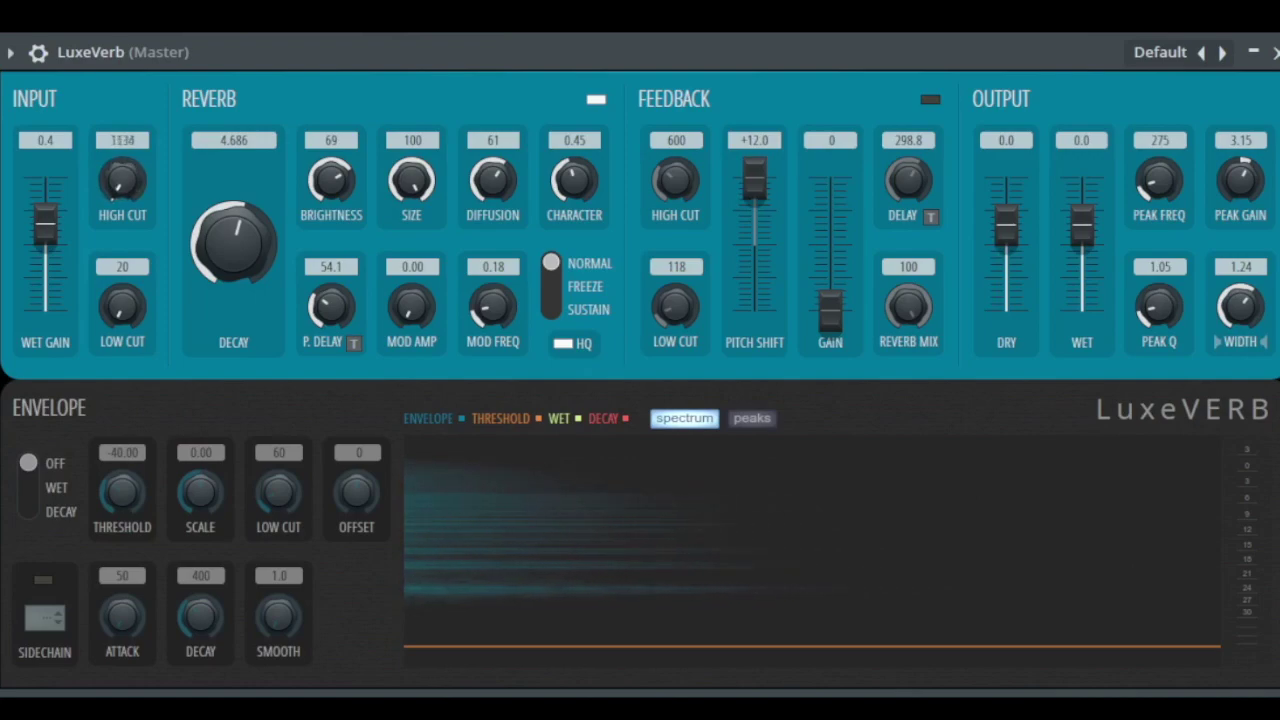
{"action": "left_click_drag", "start_coordinate": [123, 187], "coordinate": [123, 110]}
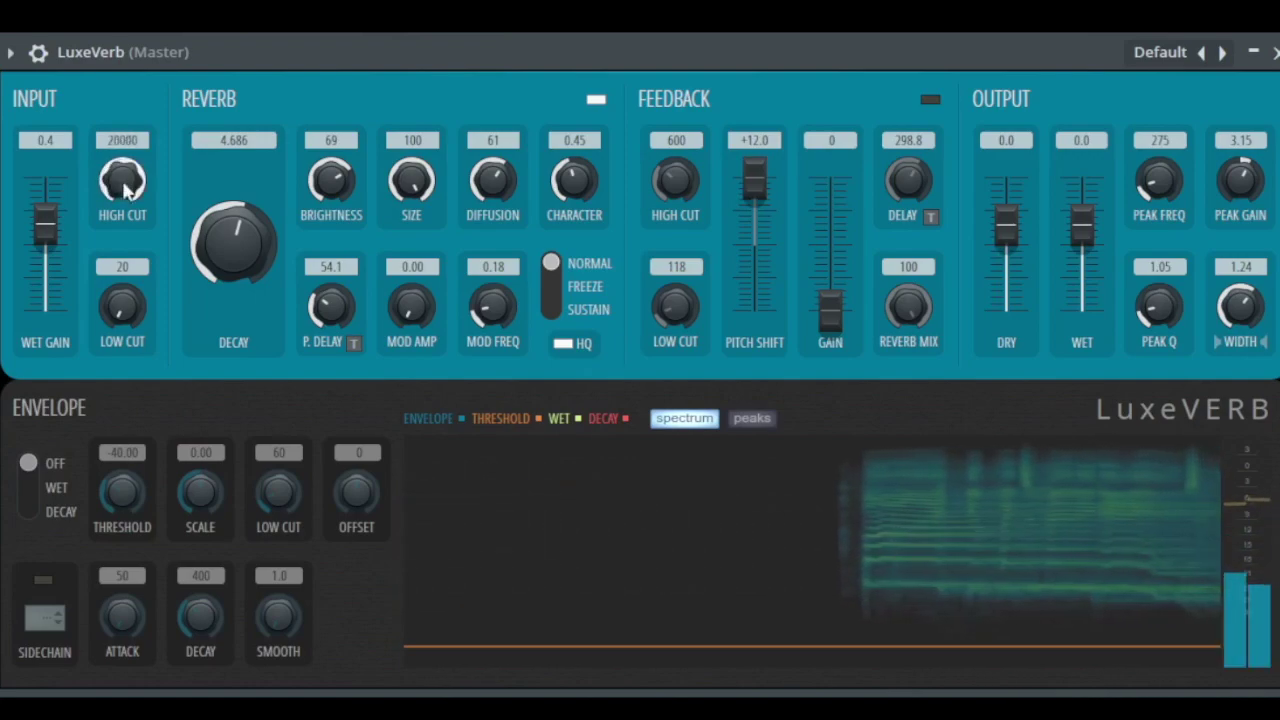
{"action": "left_click_drag", "start_coordinate": [122, 307], "coordinate": [122, 285]}
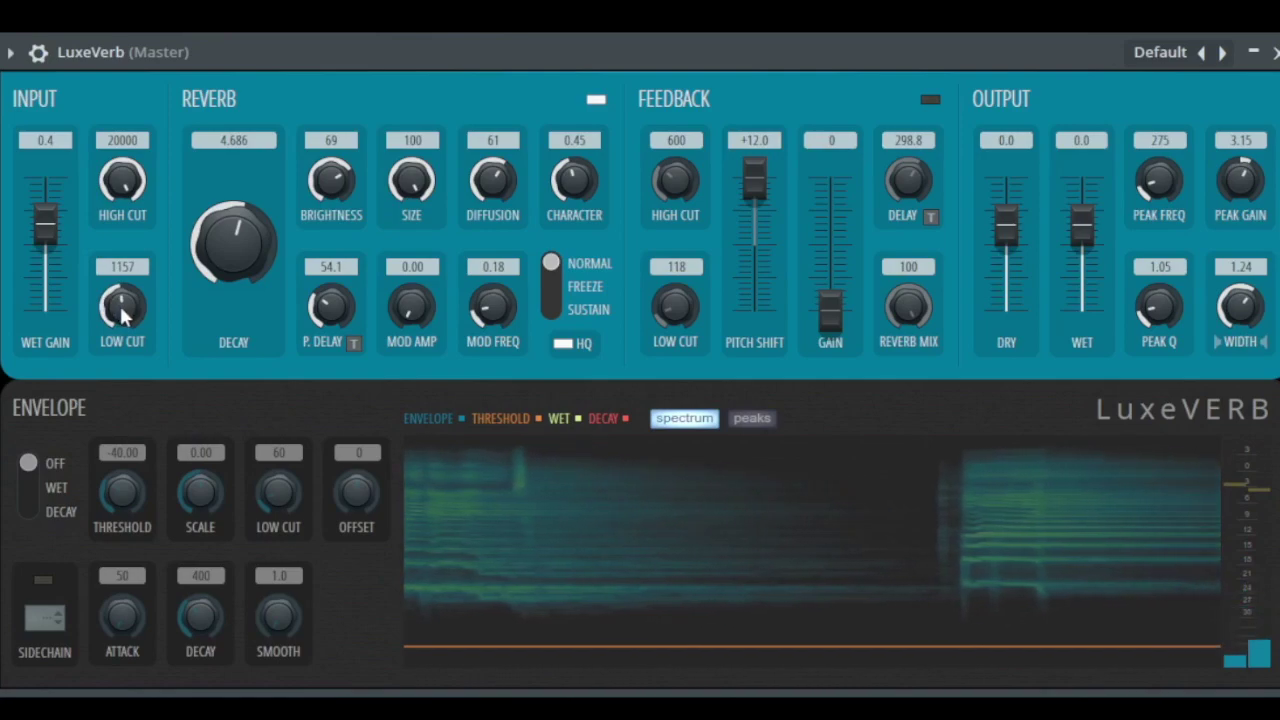
{"action": "left_click_drag", "start_coordinate": [122, 307], "coordinate": [122, 310]}
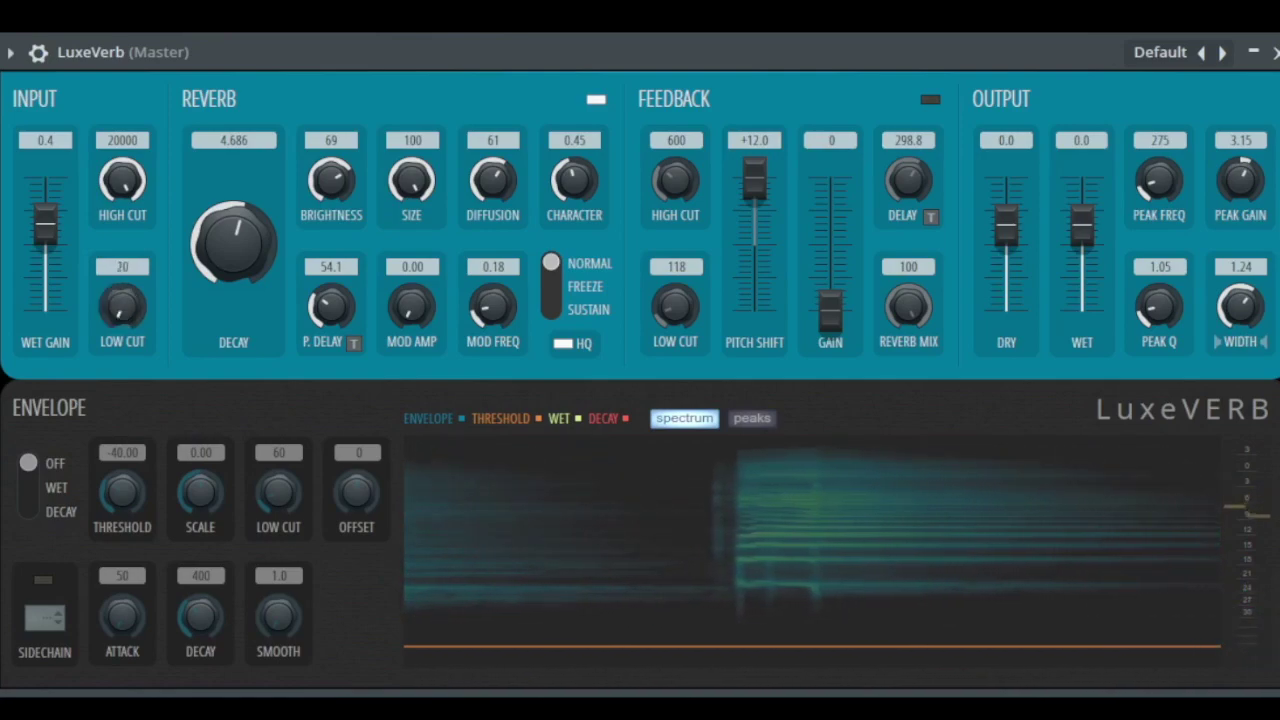
{"action": "left_click_drag", "start_coordinate": [122, 307], "coordinate": [135, 318]}
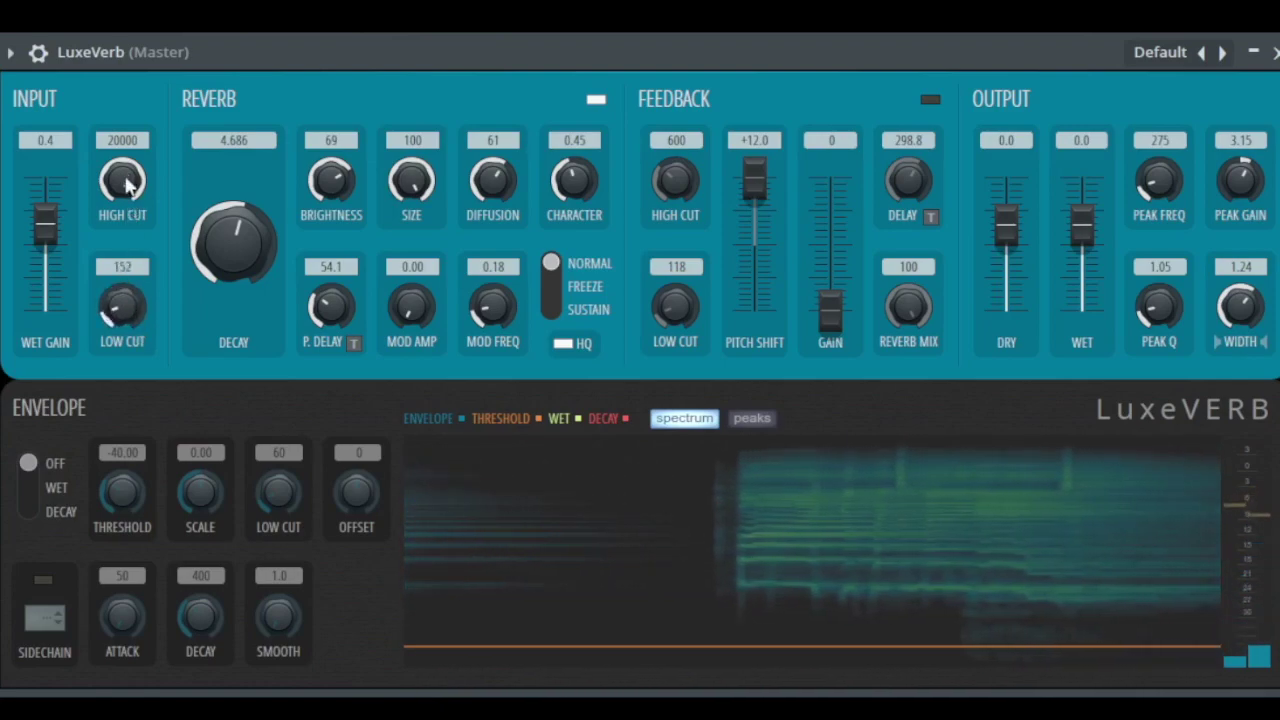
{"action": "left_click_drag", "start_coordinate": [135, 275], "coordinate": [127, 266]}
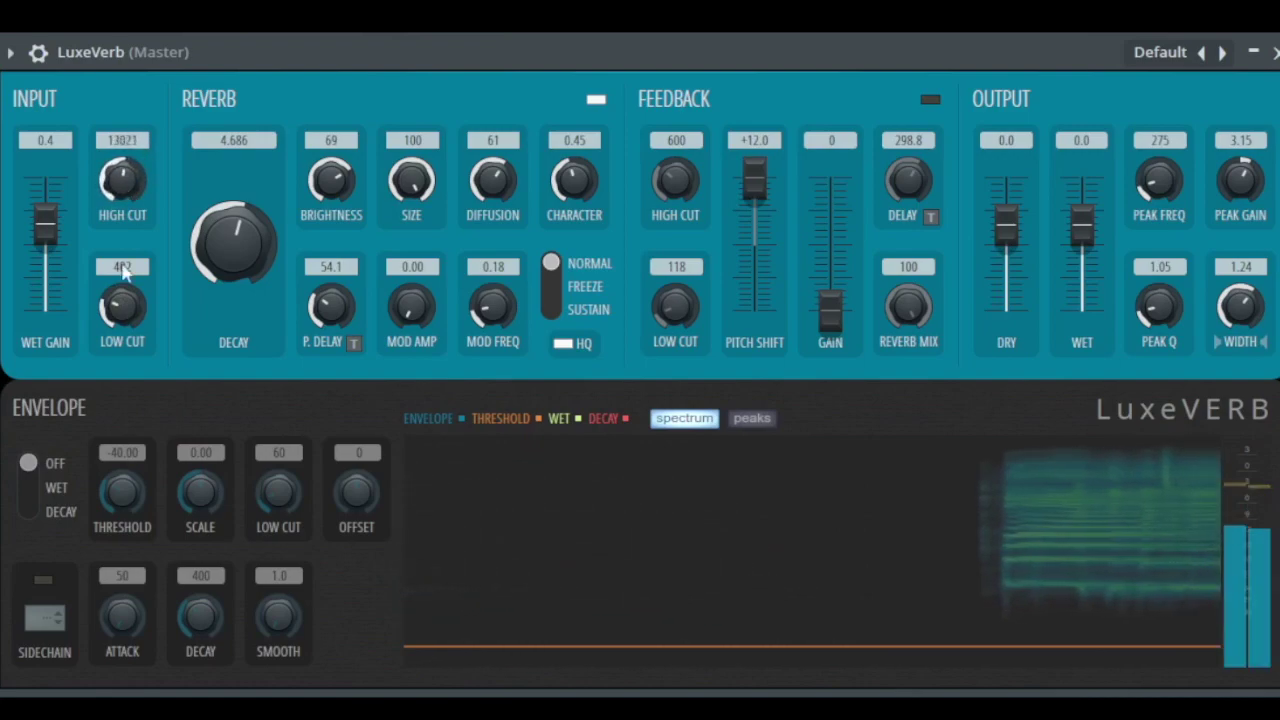
{"action": "left_click_drag", "start_coordinate": [121, 310], "coordinate": [121, 312]}
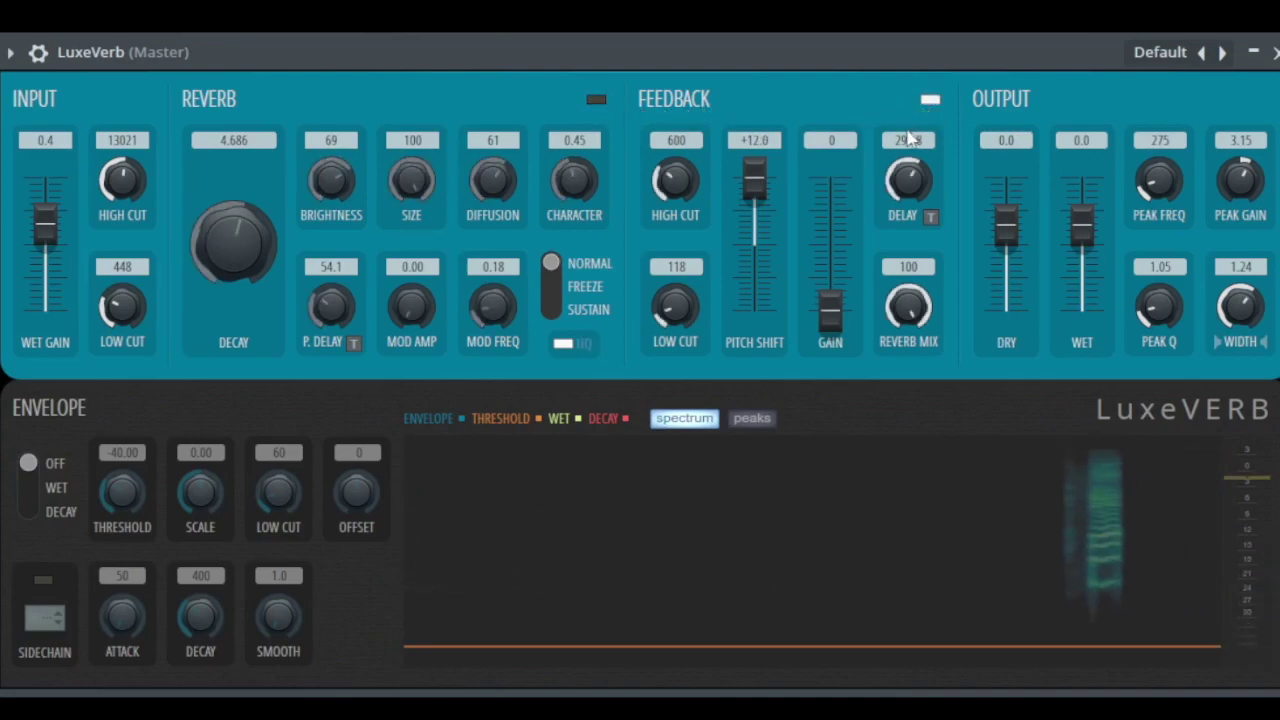
- Push feedback GAIN to 100, lower DRY to -10.9, and sweep PITCH SHIFT to -12 then +2.0
{"action": "left_click_drag", "start_coordinate": [831, 306], "coordinate": [831, 215]}
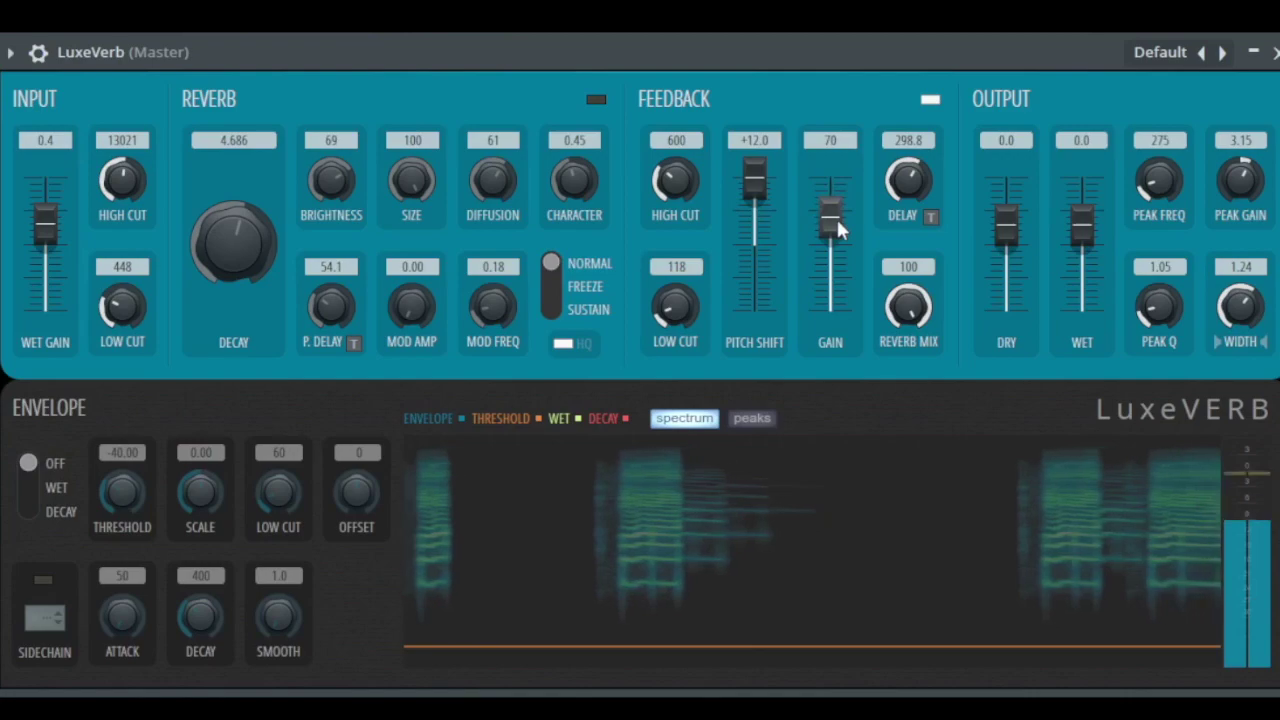
{"action": "left_click_drag", "start_coordinate": [834, 210], "coordinate": [834, 178]}
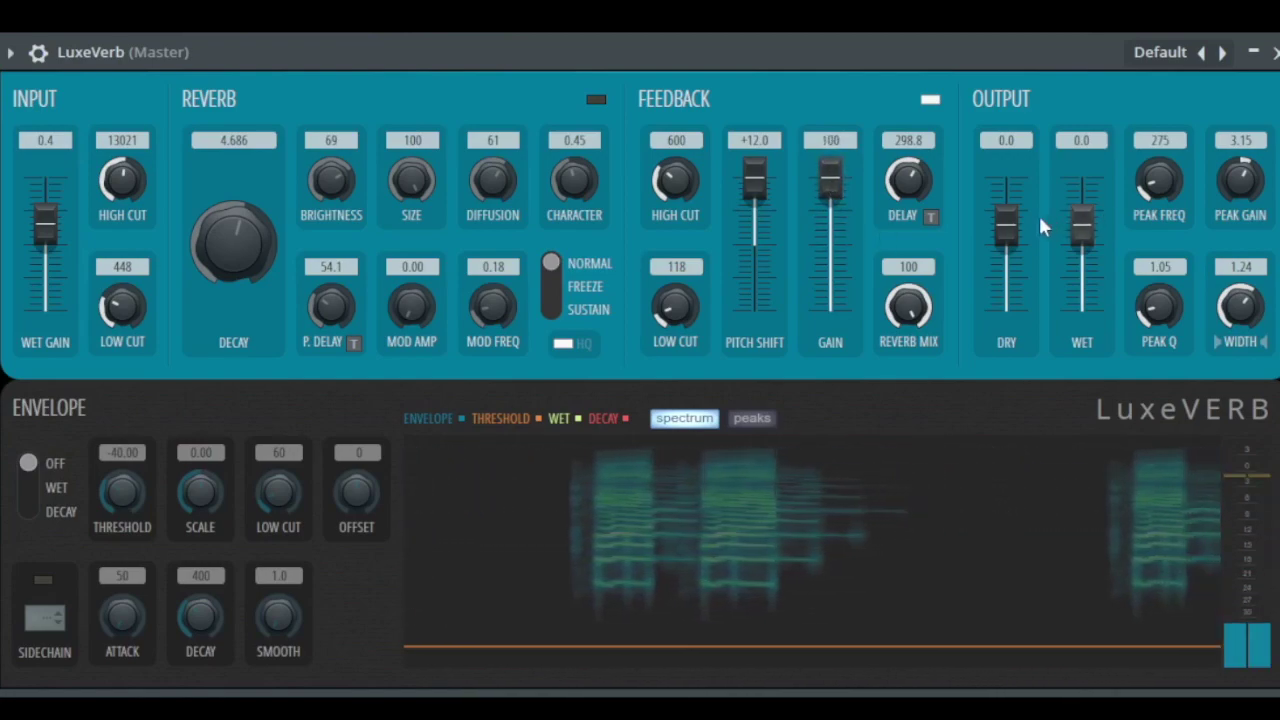
{"action": "left_click_drag", "start_coordinate": [1006, 224], "coordinate": [1012, 245]}
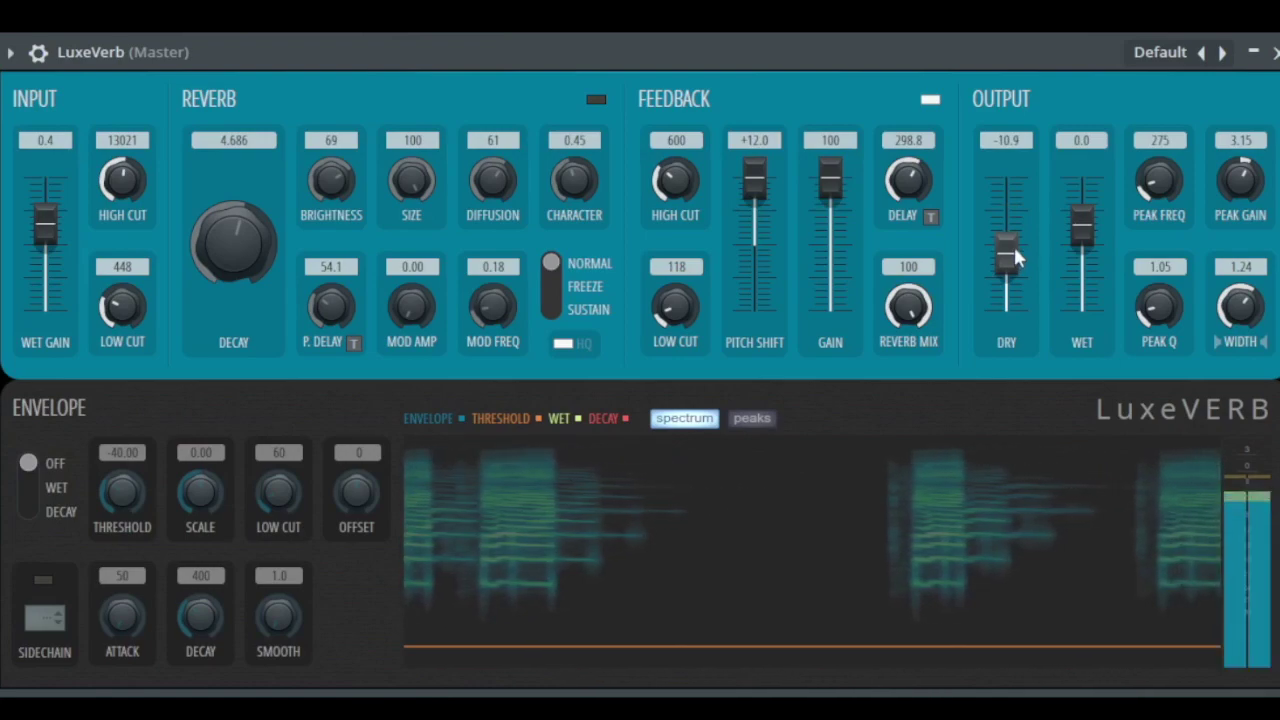
{"action": "left_click_drag", "start_coordinate": [747, 170], "coordinate": [754, 310]}
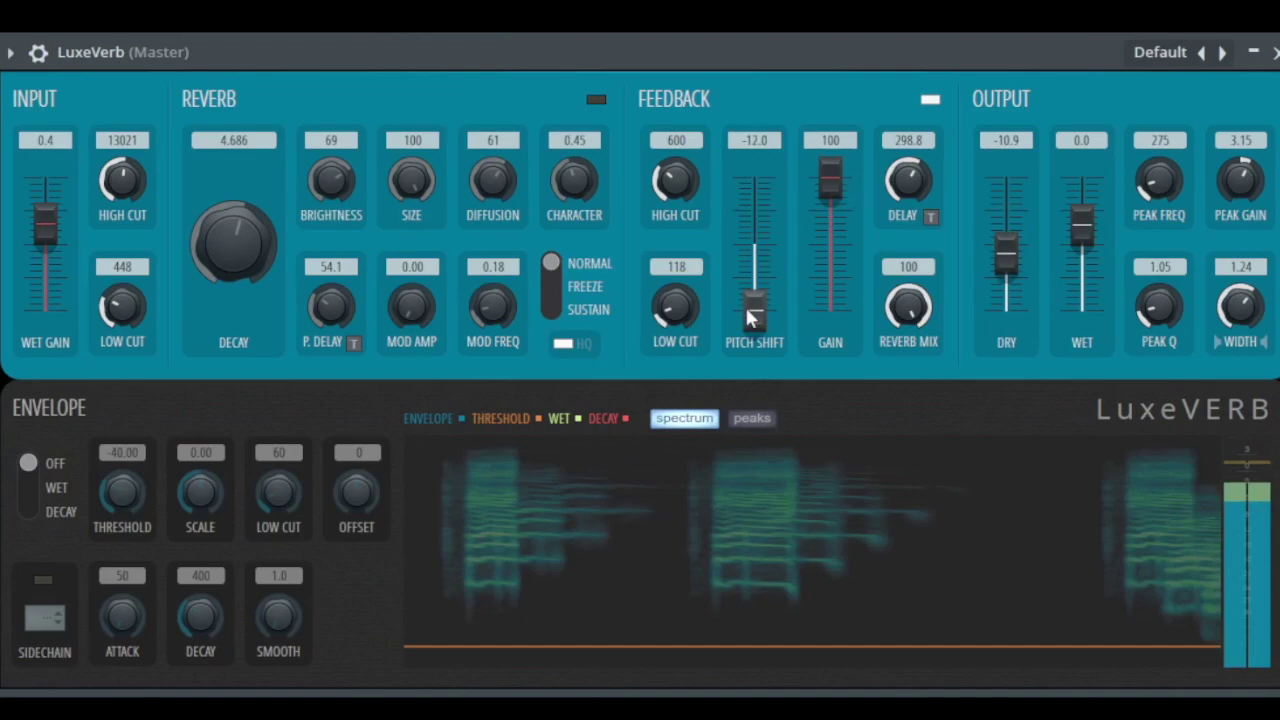
{"action": "left_click_drag", "start_coordinate": [752, 310], "coordinate": [754, 234]}
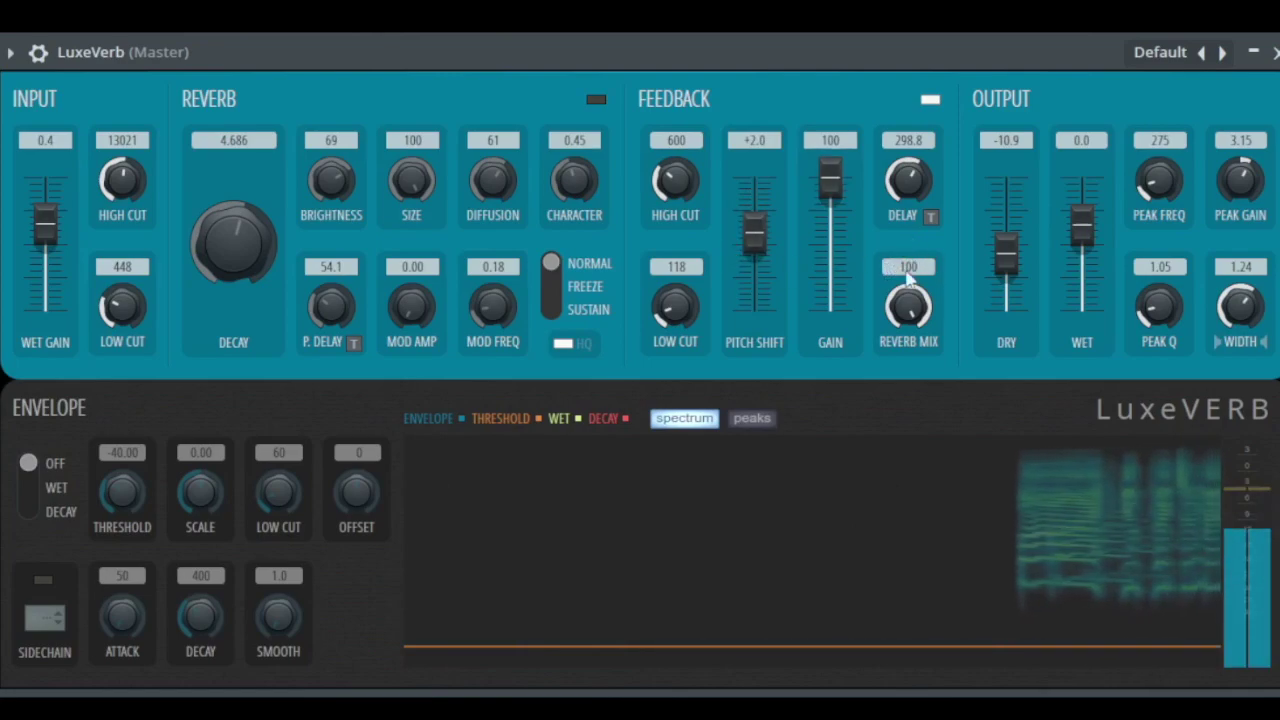
- Lengthen the feedback DELAY to 500.0, re-enable the reverb section, and raise PITCH SHIFT to +12
{"action": "left_click_drag", "start_coordinate": [926, 203], "coordinate": [926, 172]}
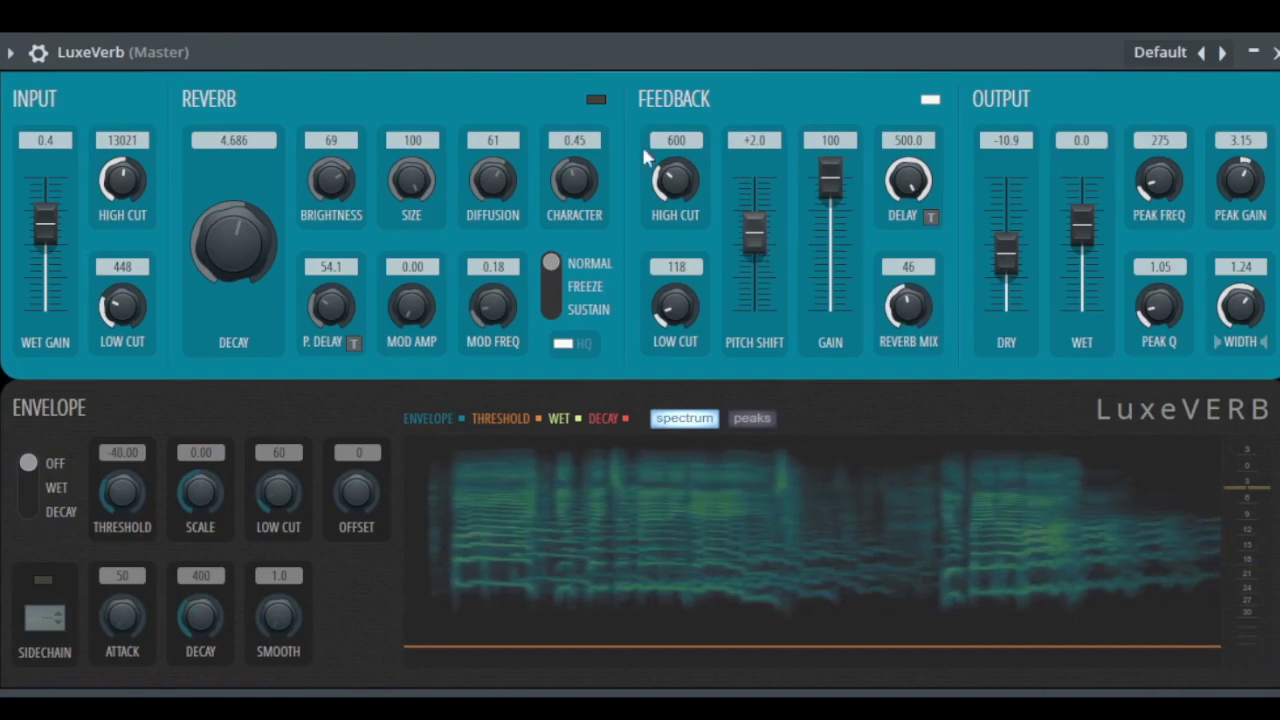
{"action": "left_click", "coordinate": [598, 100]}
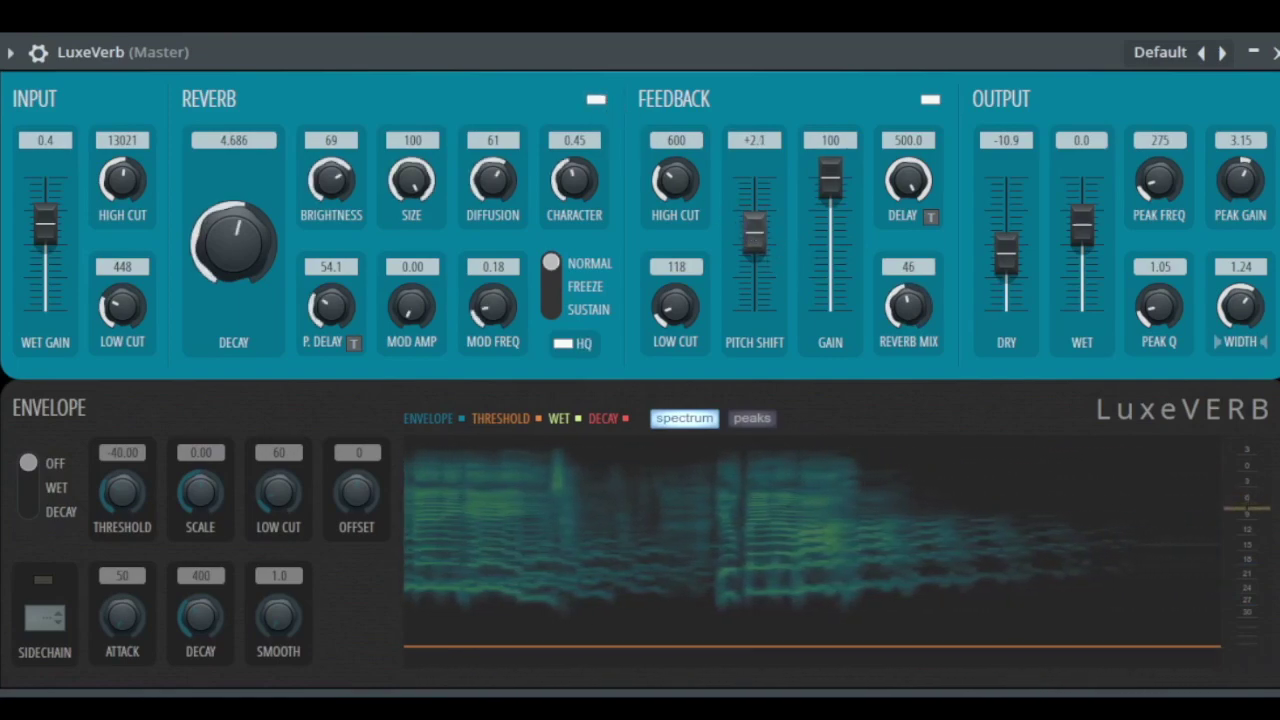
{"action": "left_click_drag", "start_coordinate": [754, 233], "coordinate": [754, 178]}
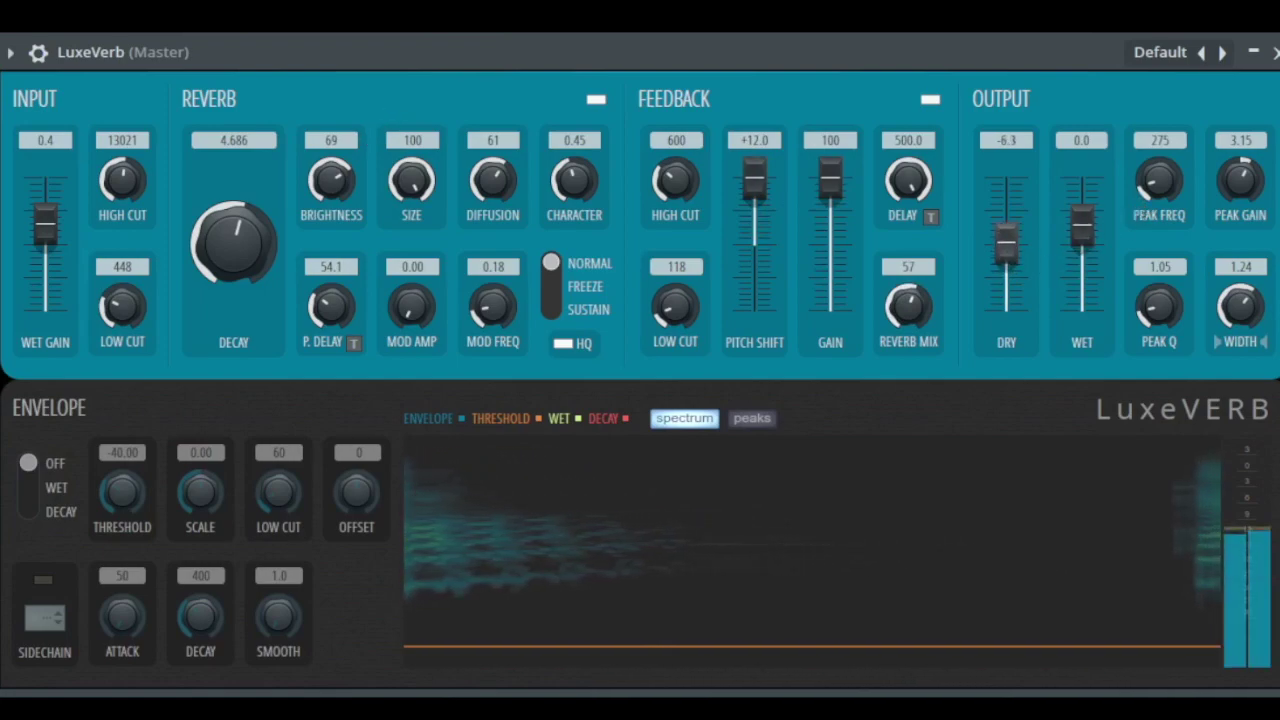
- Set output DRY to -1.6 and WET to -11.9, and turn the feedback section off
{"action": "left_click_drag", "start_coordinate": [1081, 241], "coordinate": [1081, 258]}
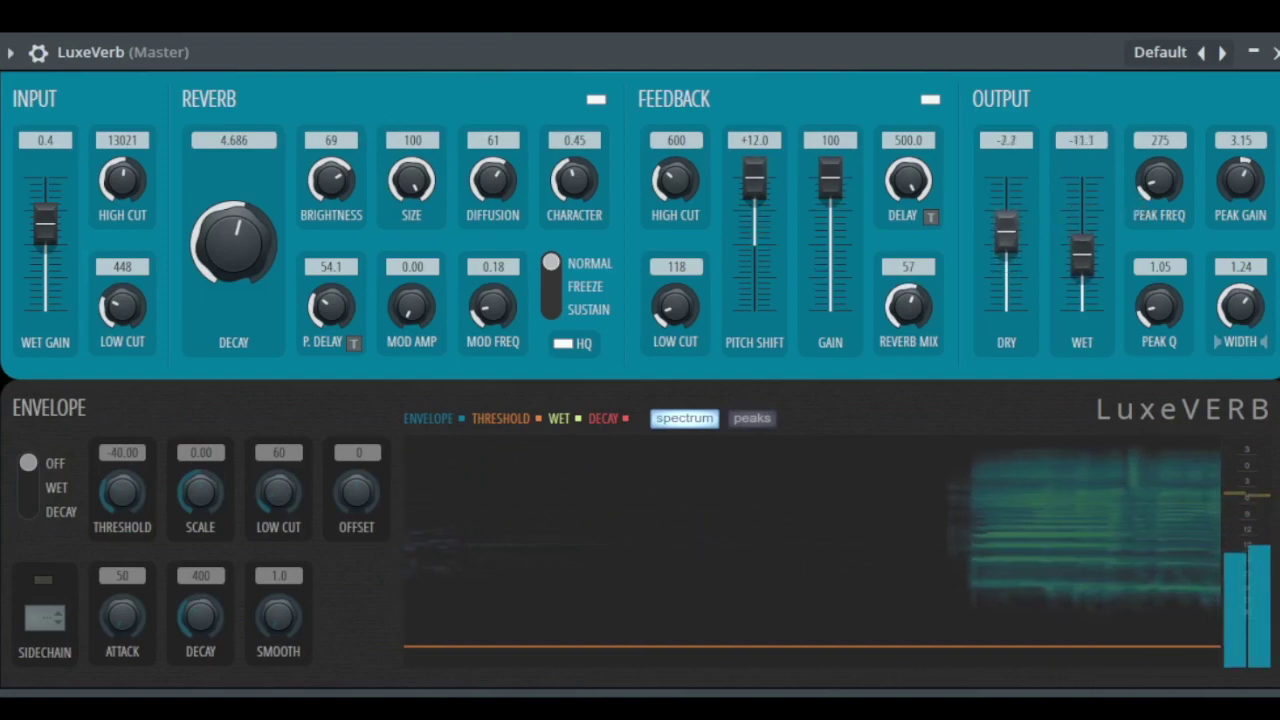
{"action": "left_click_drag", "start_coordinate": [1007, 222], "coordinate": [1009, 217]}
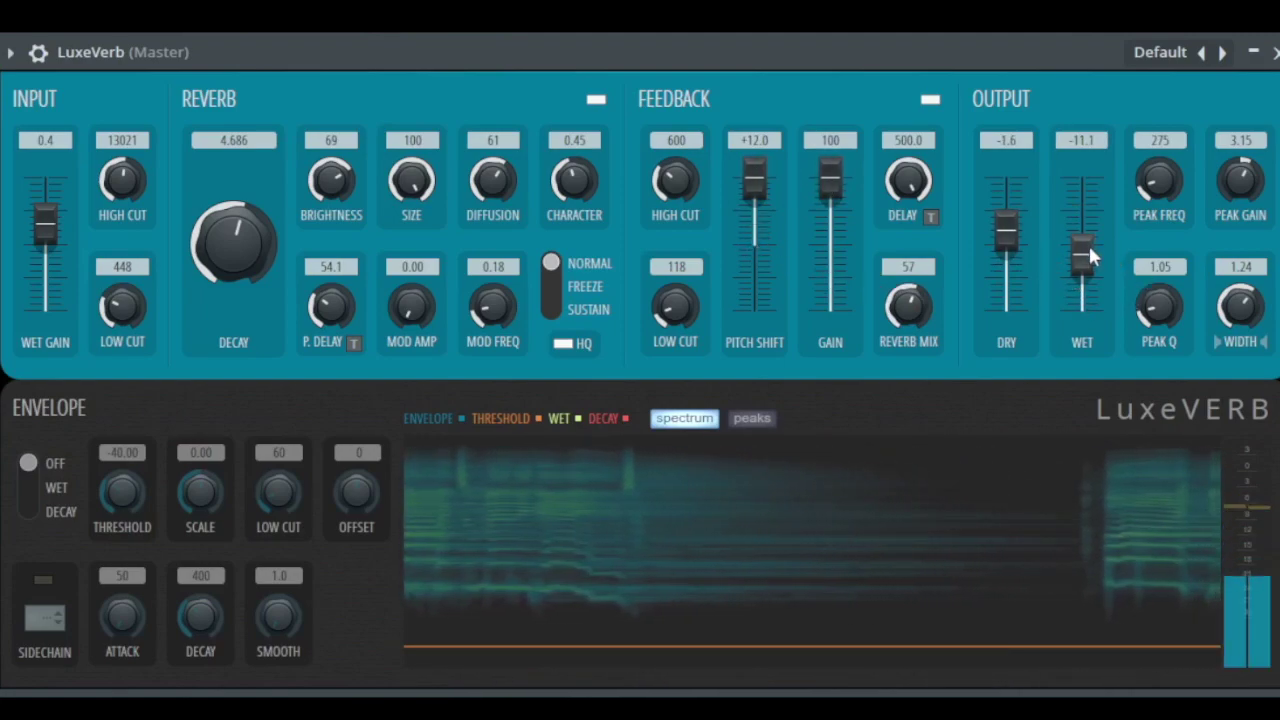
{"action": "left_click_drag", "start_coordinate": [1090, 251], "coordinate": [1086, 256]}
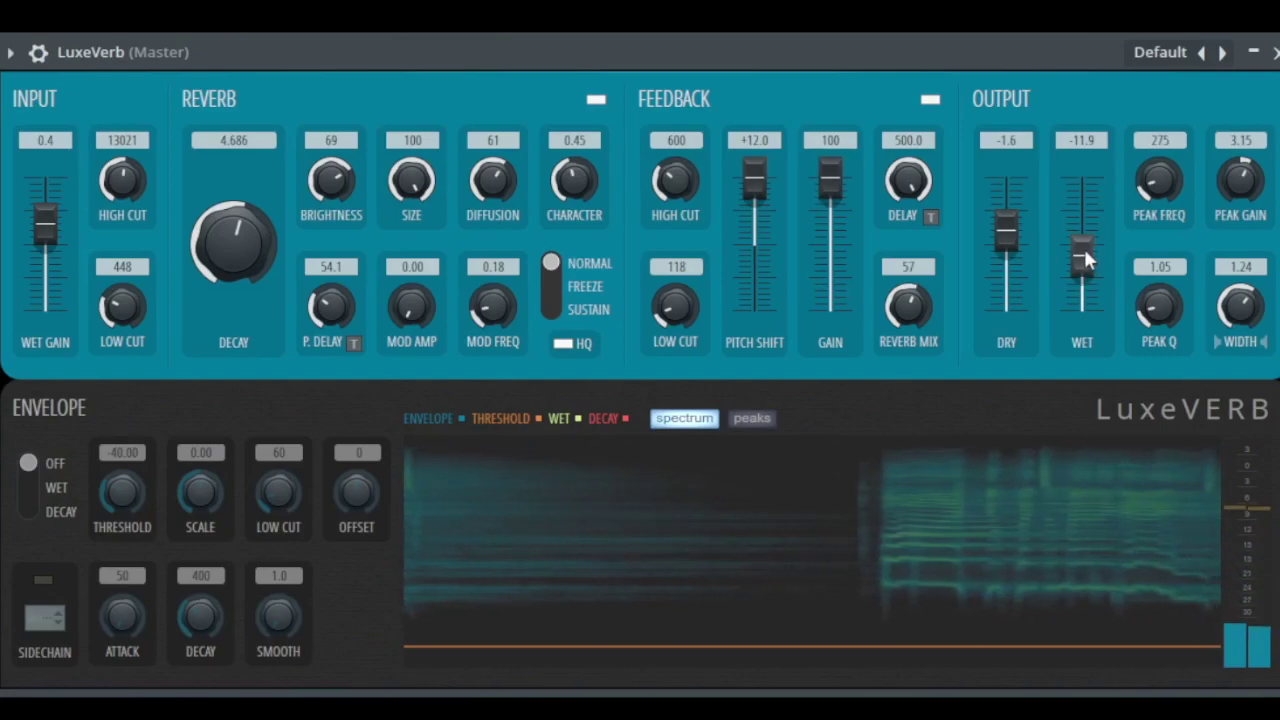
{"action": "left_click", "coordinate": [931, 99]}
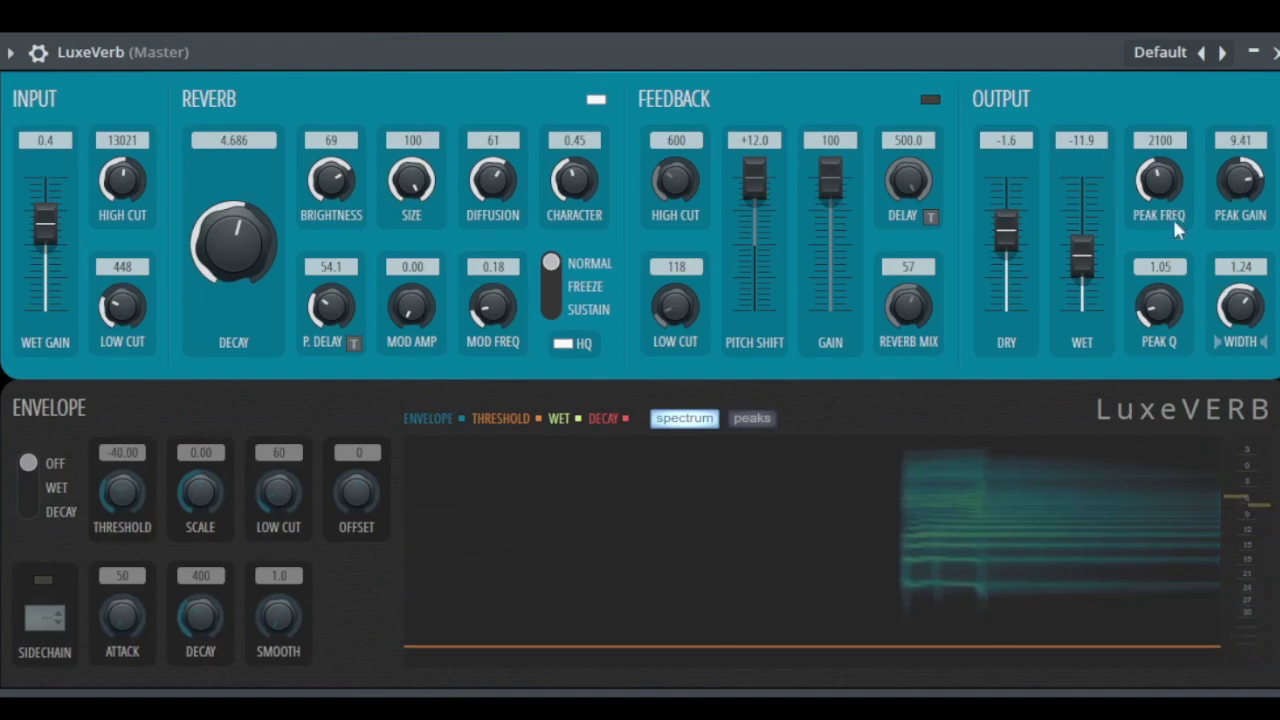
- Set LuxeVerb's output peak to 1949 Hz, Q 4.40, gain 0.21, width 1.46, then start playback
{"action": "scroll", "coordinate": [262, 254], "scroll_direction": "up", "scroll_amount": 5}
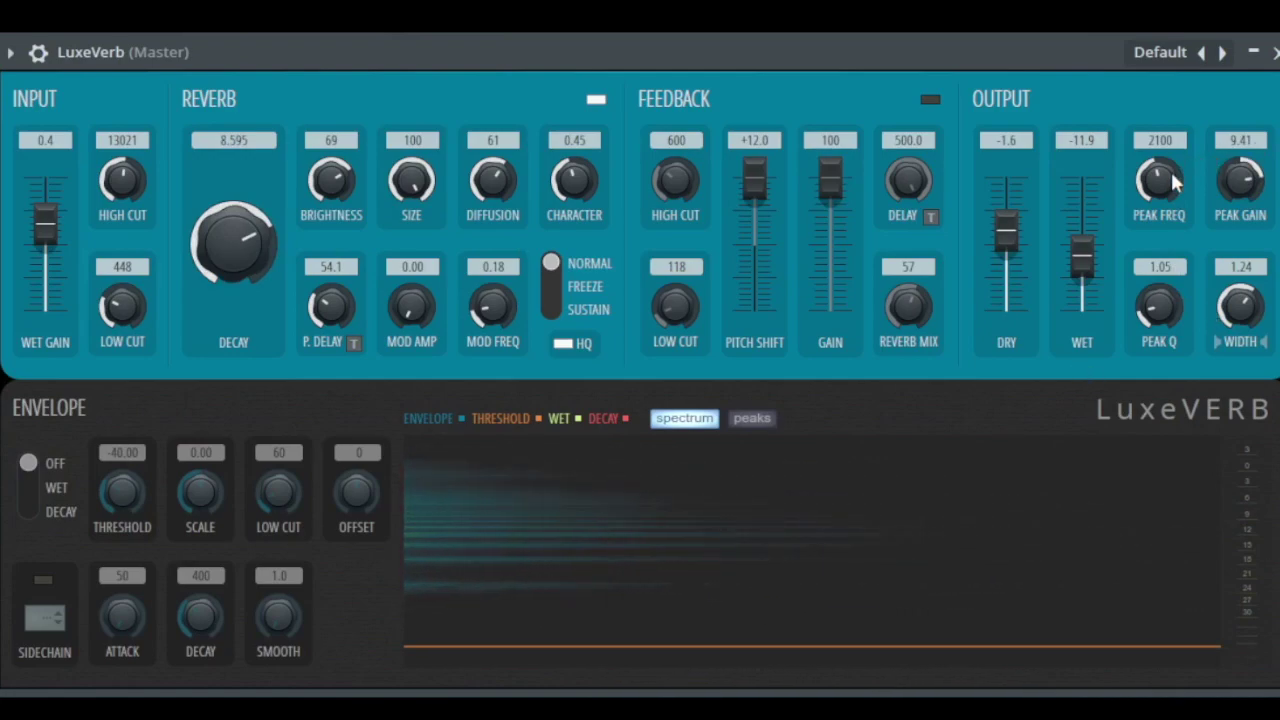
{"action": "left_click_drag", "start_coordinate": [1170, 169], "coordinate": [1168, 137]}
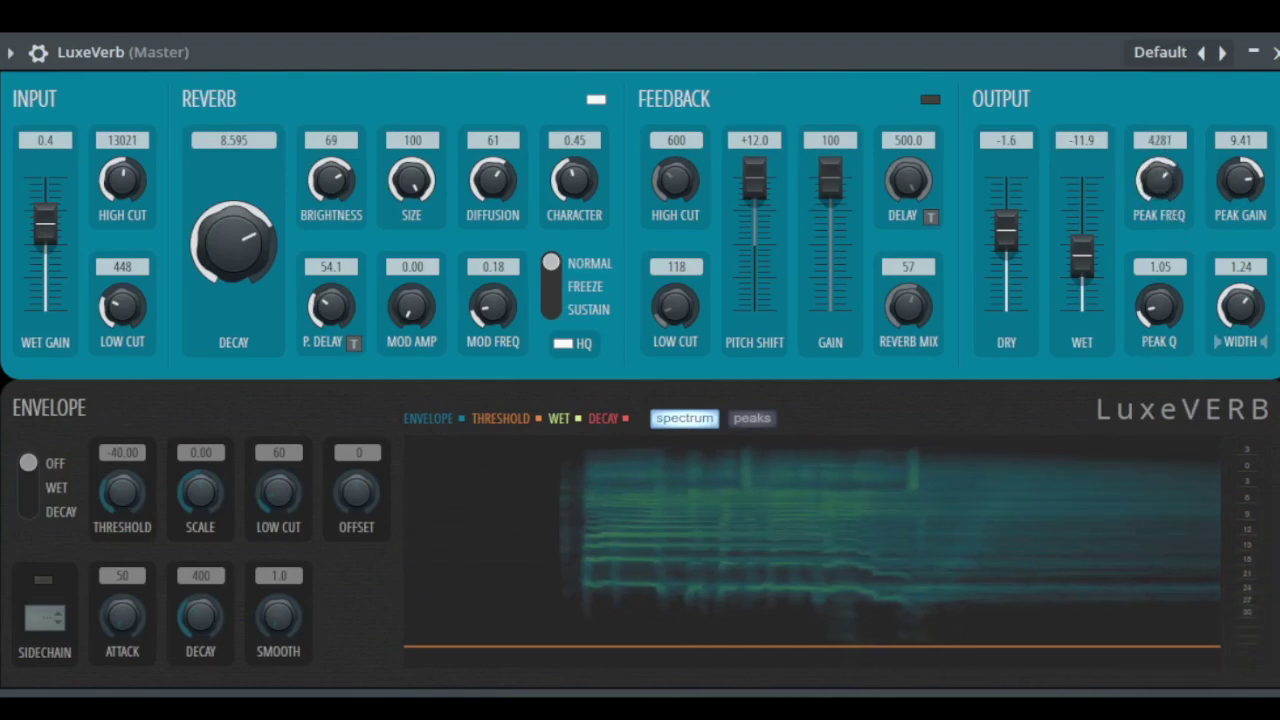
{"action": "mouse_move", "coordinate": [1158, 180]}
{"action": "left_mouse_down"}
{"action": "mouse_move", "coordinate": [1158, 212]}
{"action": "mouse_move", "coordinate": [1163, 177]}
{"action": "left_mouse_up"}
{"action": "left_click_drag", "start_coordinate": [1160, 307], "coordinate": [1160, 286]}
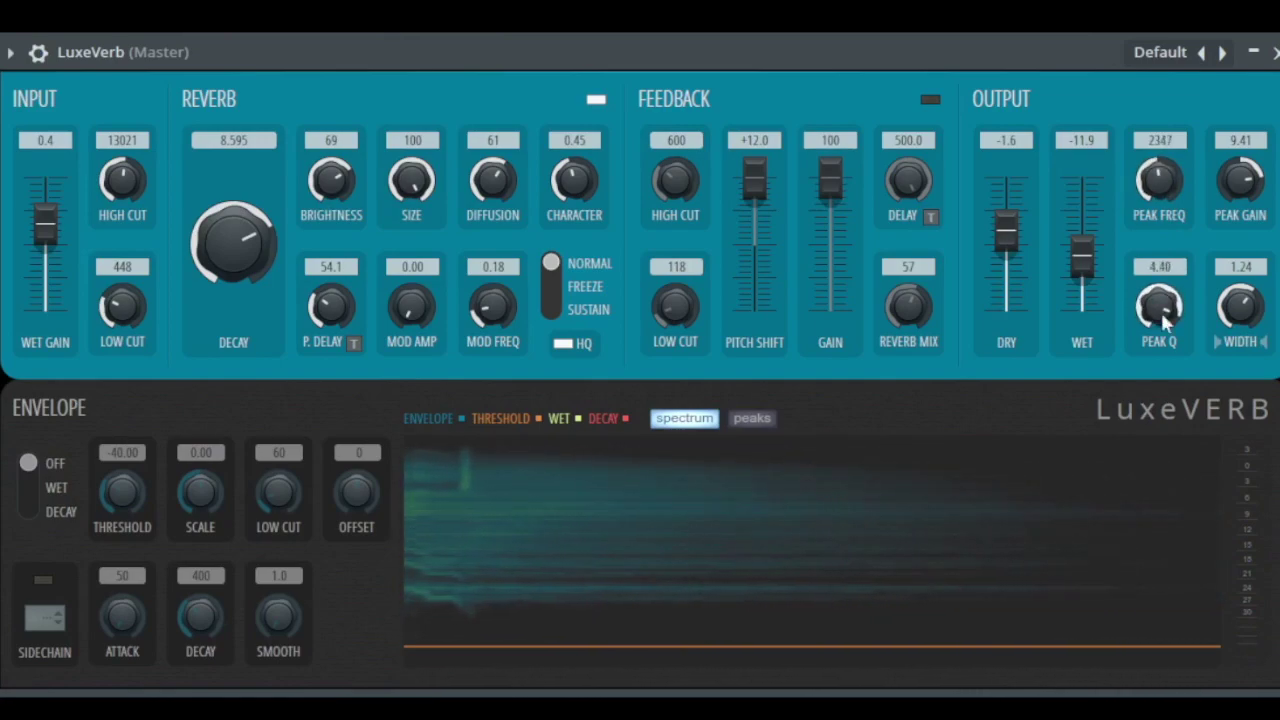
{"action": "left_click_drag", "start_coordinate": [1159, 180], "coordinate": [1245, 190]}
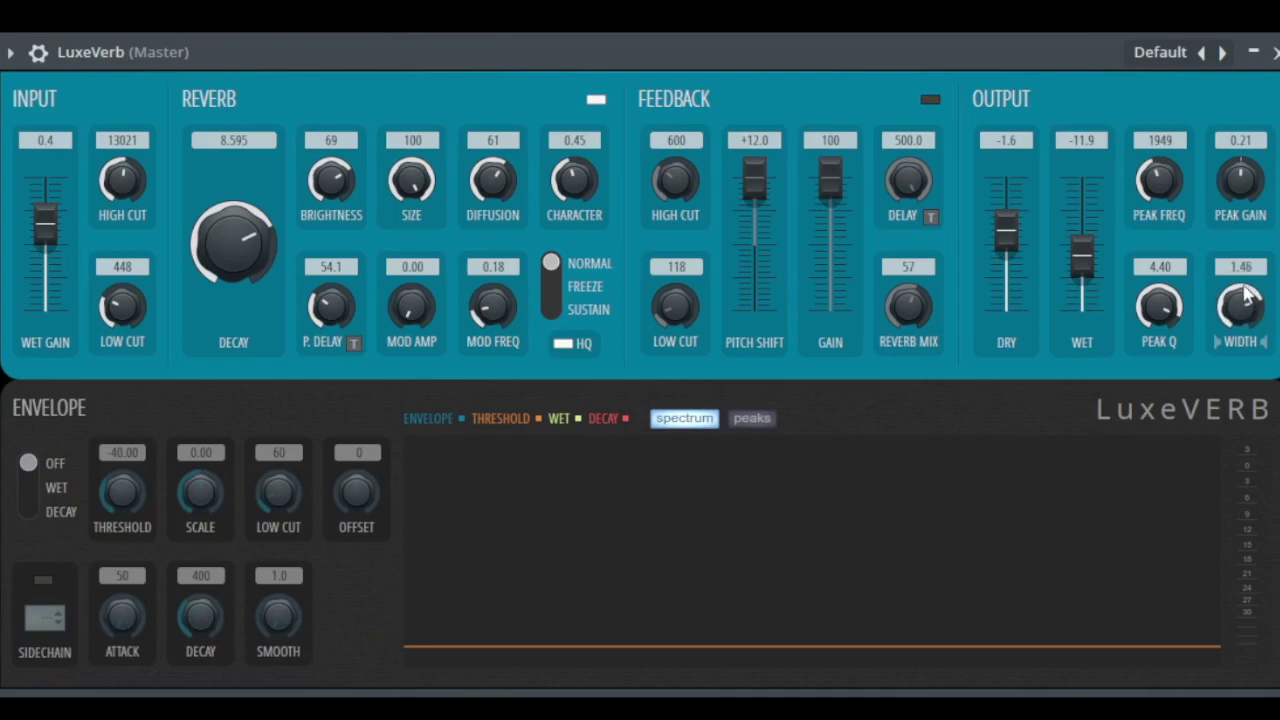
{"action": "key", "text": "space"}
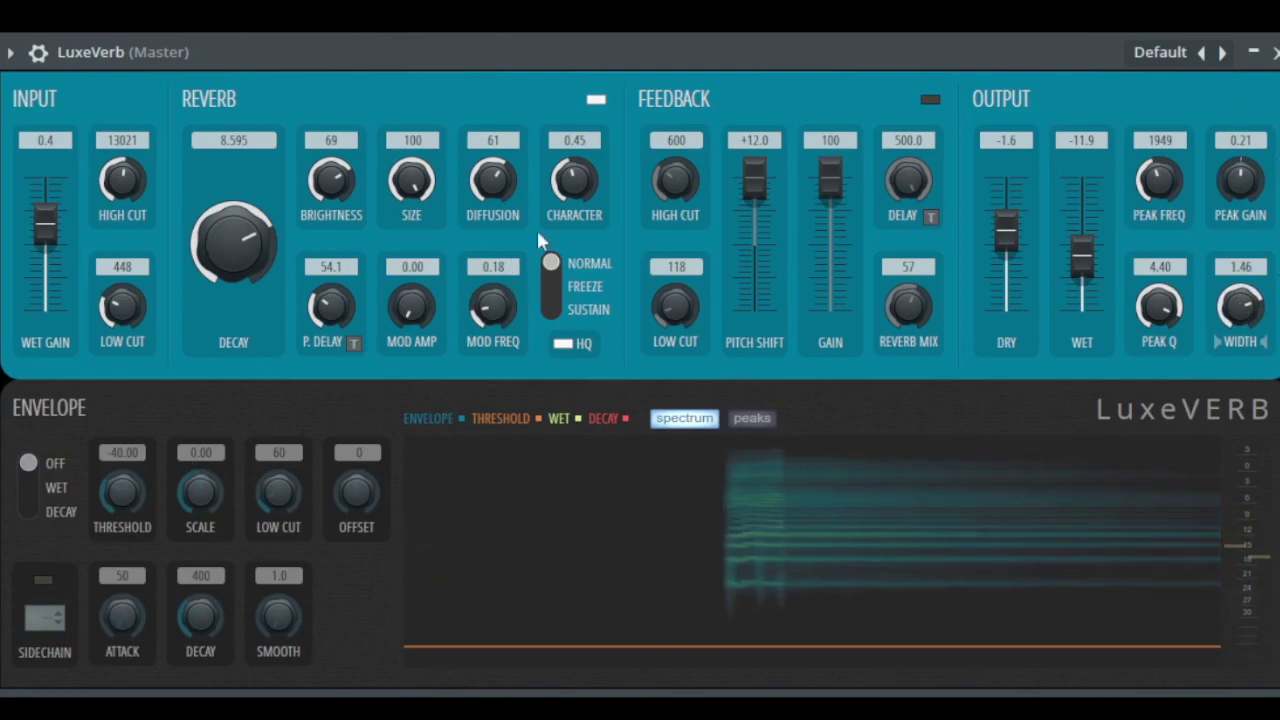
- Turn on LuxeVerb's FEEDBACK section with its top-right enable toggle
{"action": "left_click", "coordinate": [930, 99]}
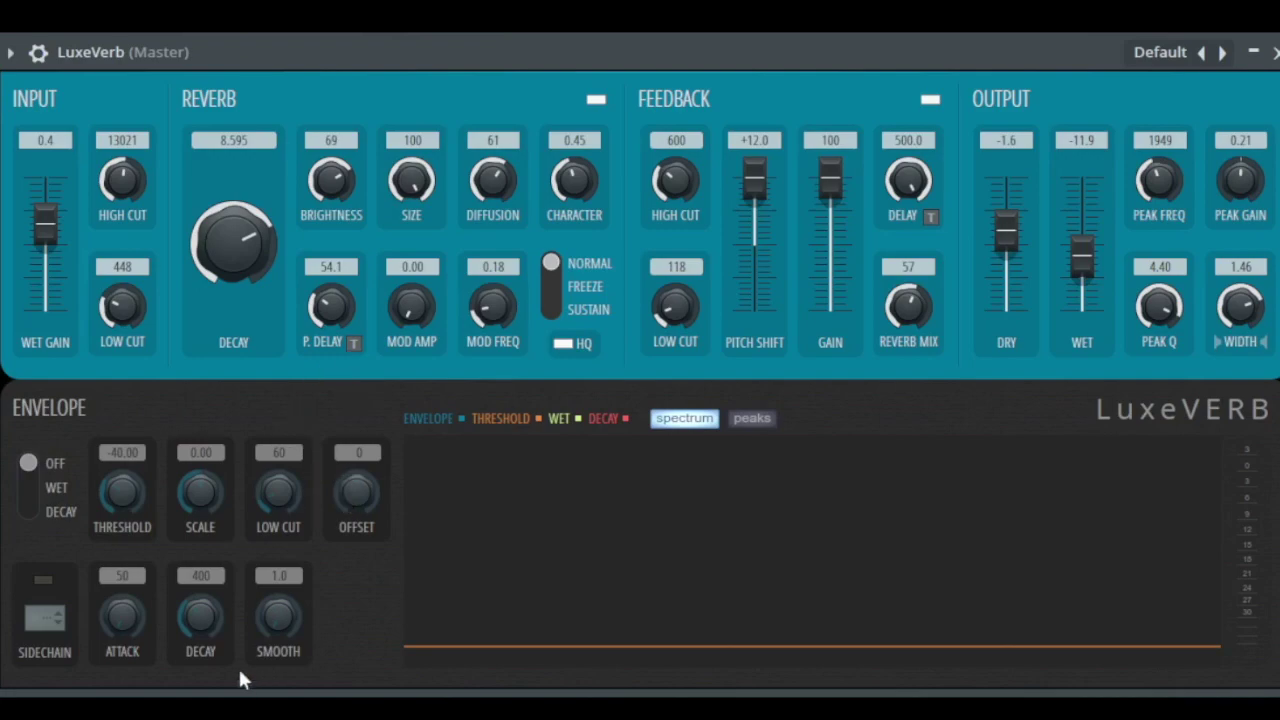
- Route the envelope to WET with threshold -26.10 and scale -0.62, comparing against OFF
{"action": "left_click", "coordinate": [36, 492]}
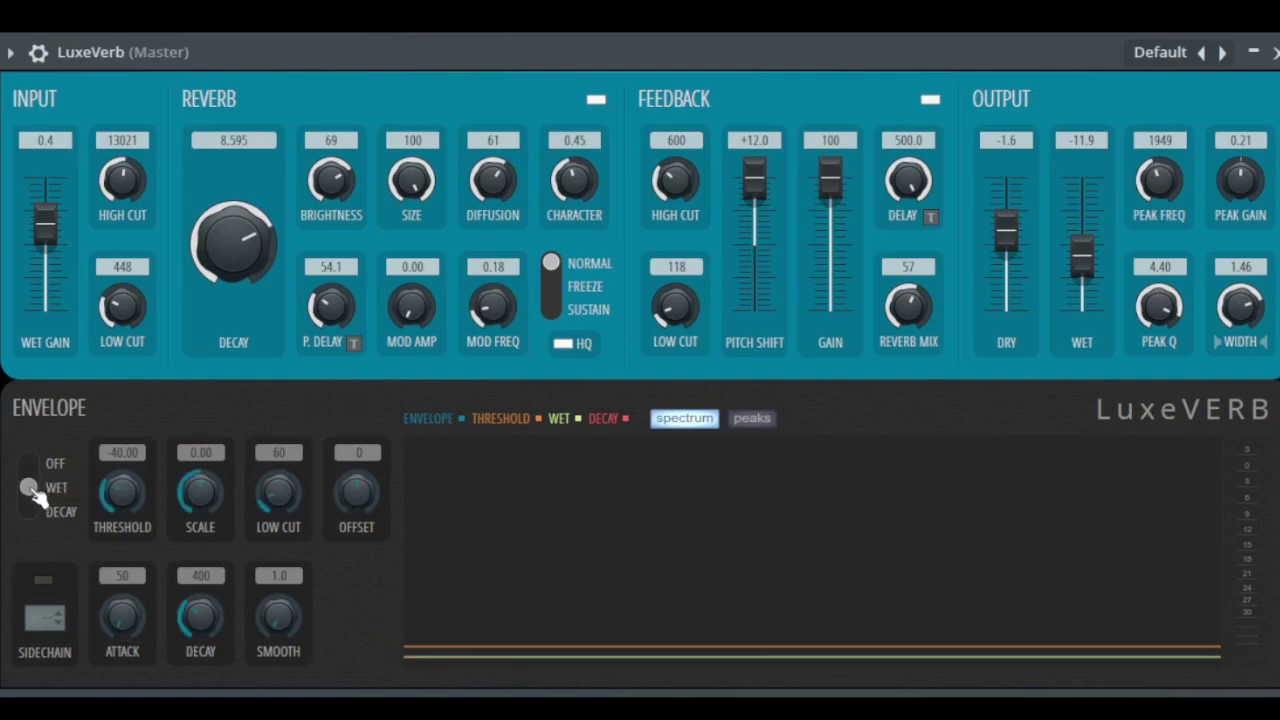
{"action": "left_click_drag", "start_coordinate": [121, 493], "coordinate": [120, 470]}
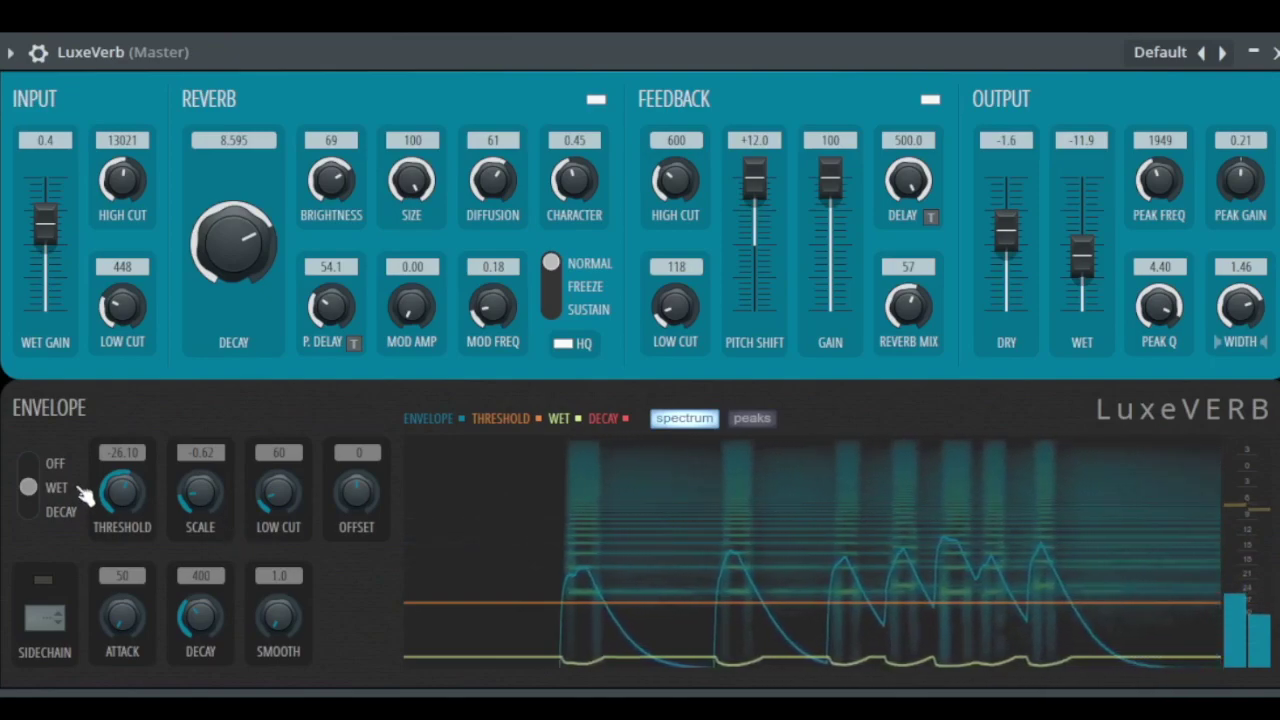
{"action": "left_click", "coordinate": [32, 466]}
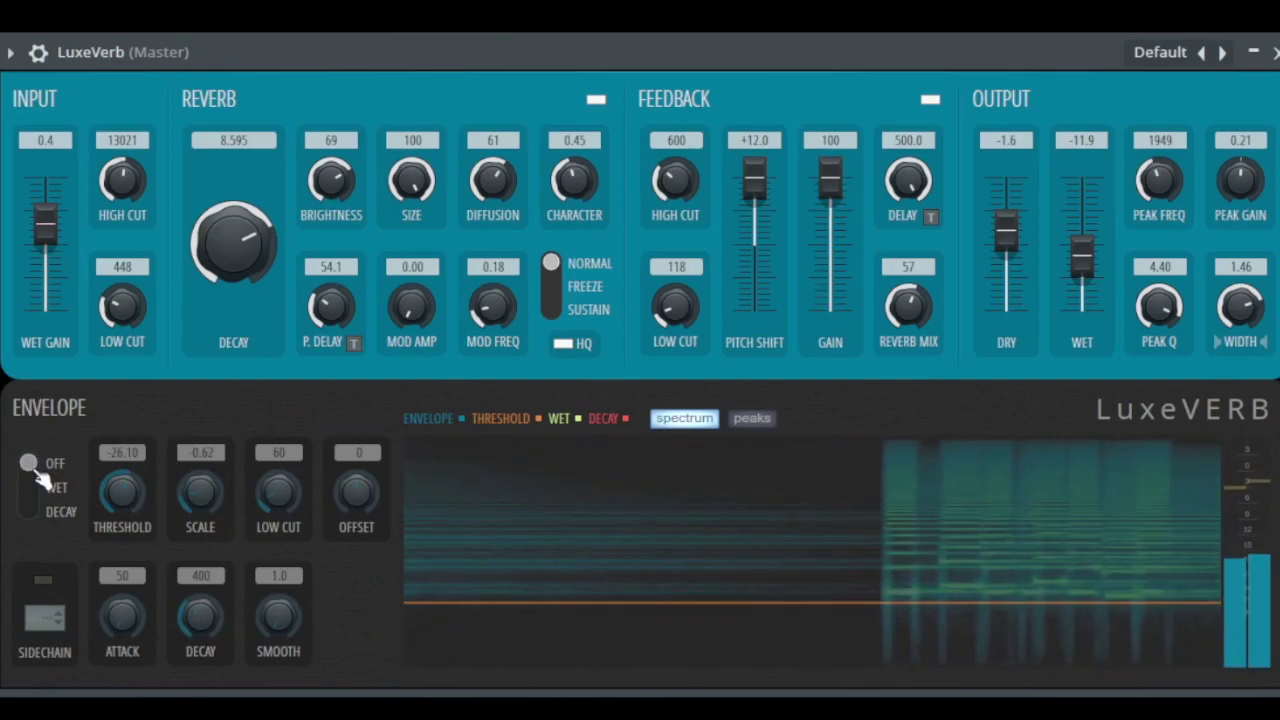
{"action": "left_click", "coordinate": [31, 488]}
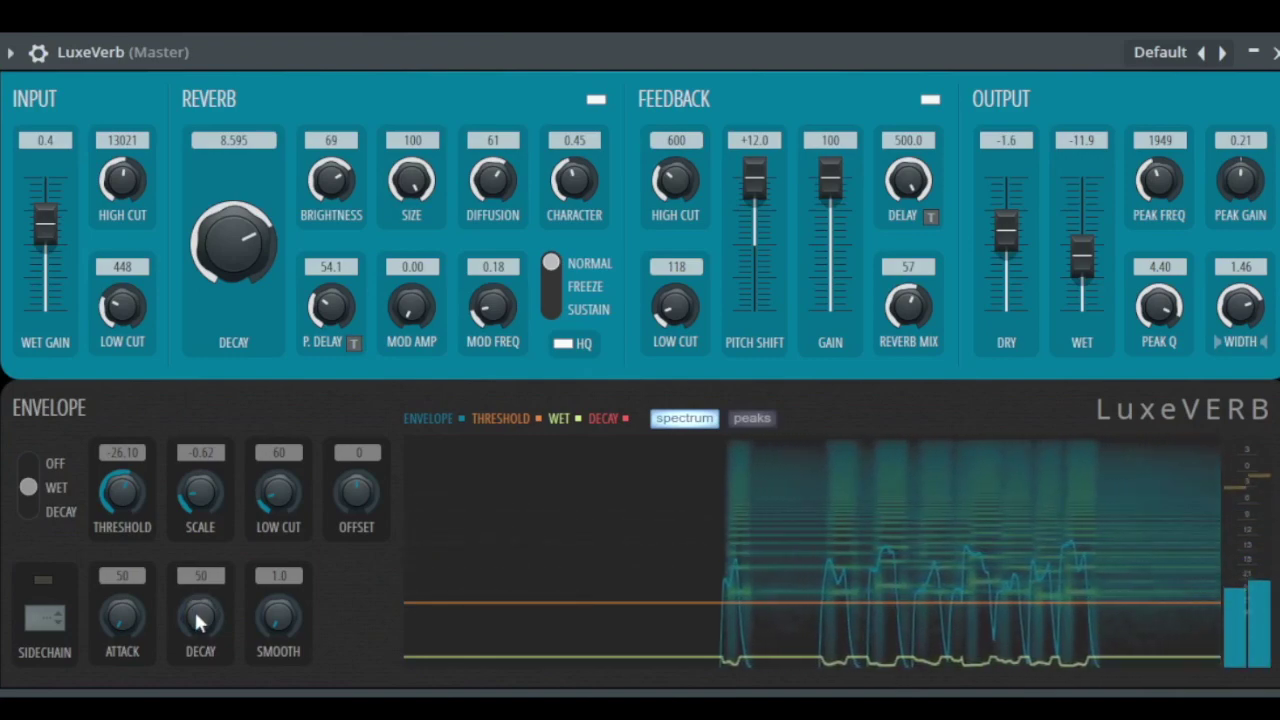
- Settle the envelope decay at 276 and the scale at +0.49, then nudge the LuxeVerb window
{"action": "left_click_drag", "start_coordinate": [198, 622], "coordinate": [192, 597]}
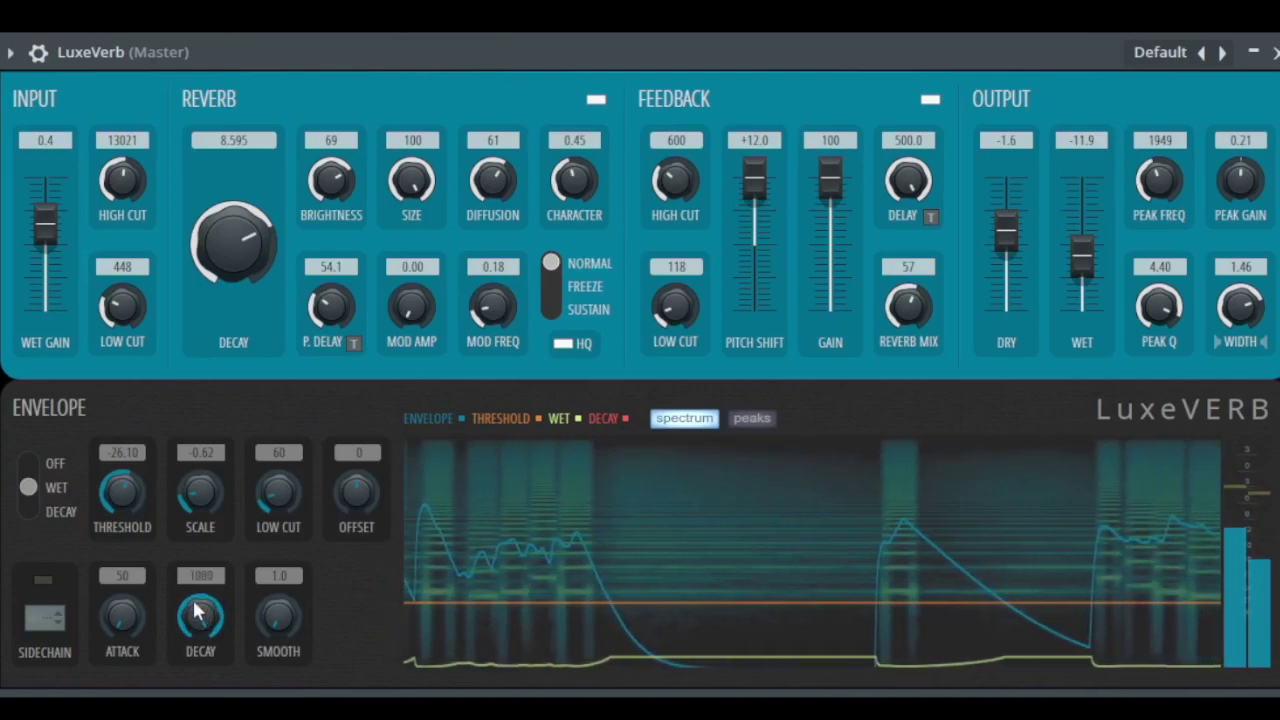
{"action": "left_click_drag", "start_coordinate": [193, 592], "coordinate": [212, 687]}
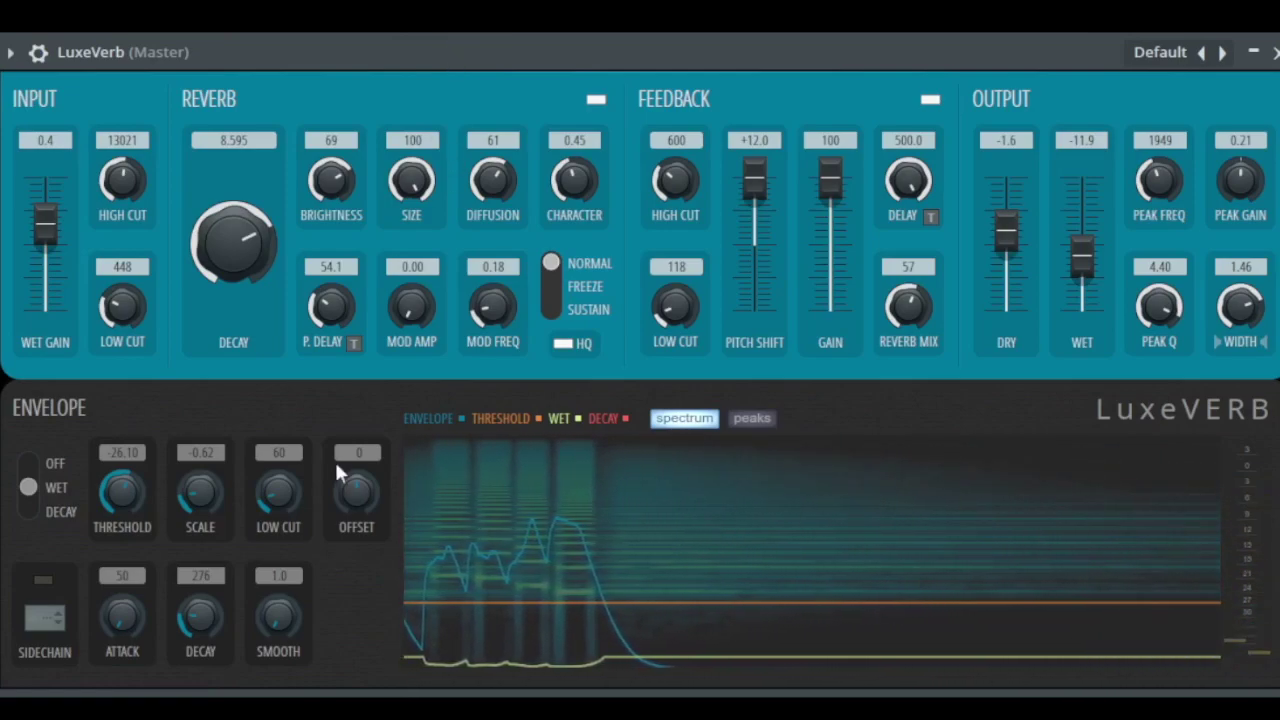
{"action": "left_click_drag", "start_coordinate": [200, 490], "coordinate": [200, 440]}
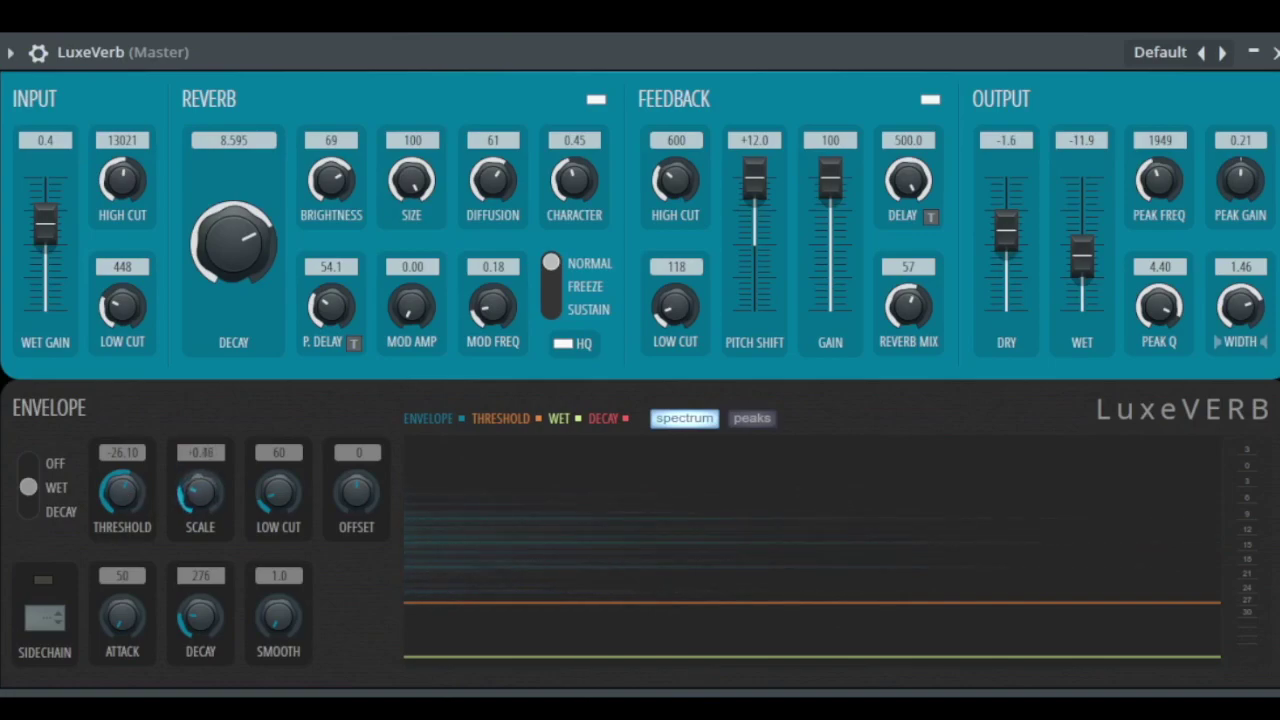
{"action": "left_click_drag", "start_coordinate": [200, 490], "coordinate": [200, 482]}
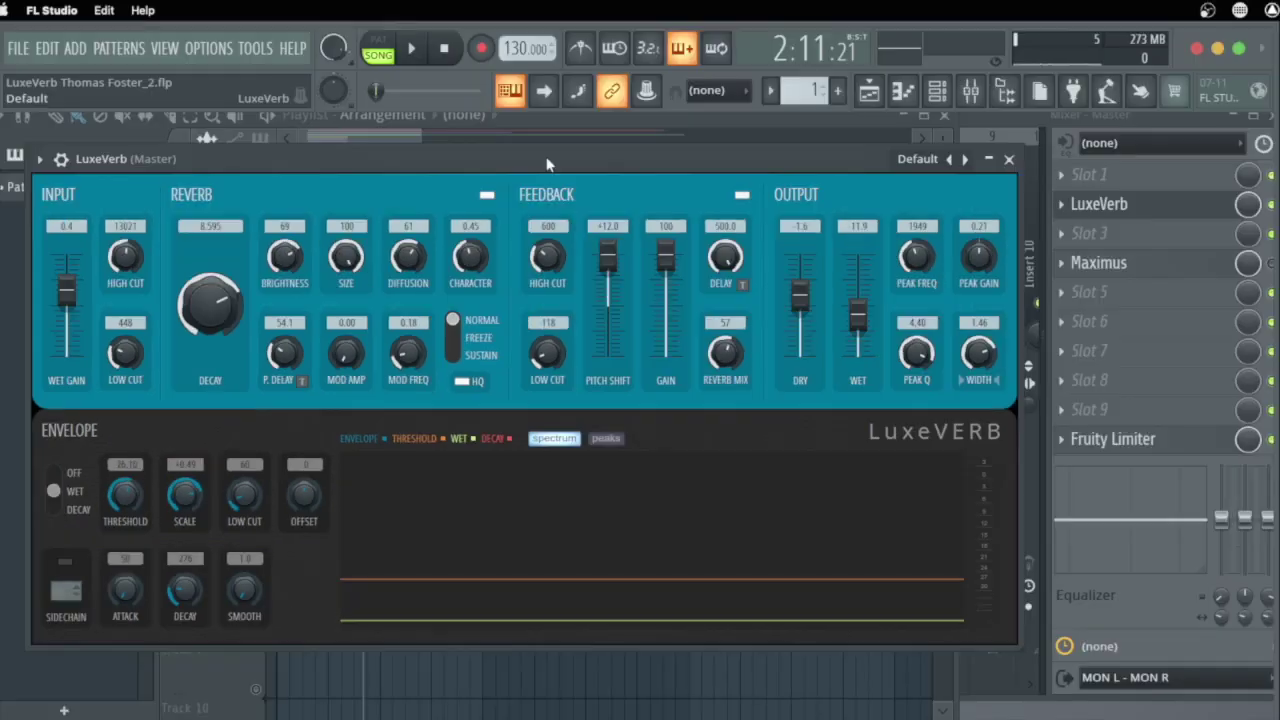
{"action": "left_click_drag", "start_coordinate": [672, 52], "coordinate": [613, 128]}
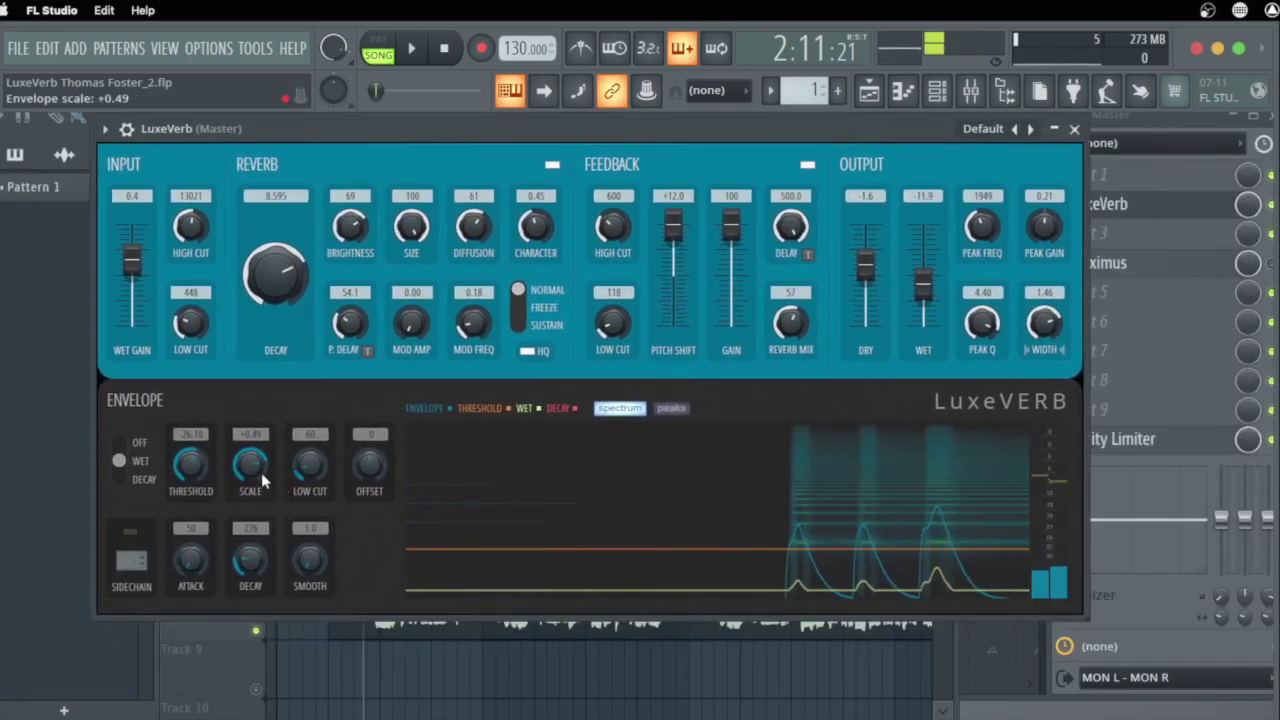
- Lower wet output to -20.2 dB, set threshold -27.76 and scale +0.78, and uncover the playlist
{"action": "left_click_drag", "start_coordinate": [923, 283], "coordinate": [925, 305]}
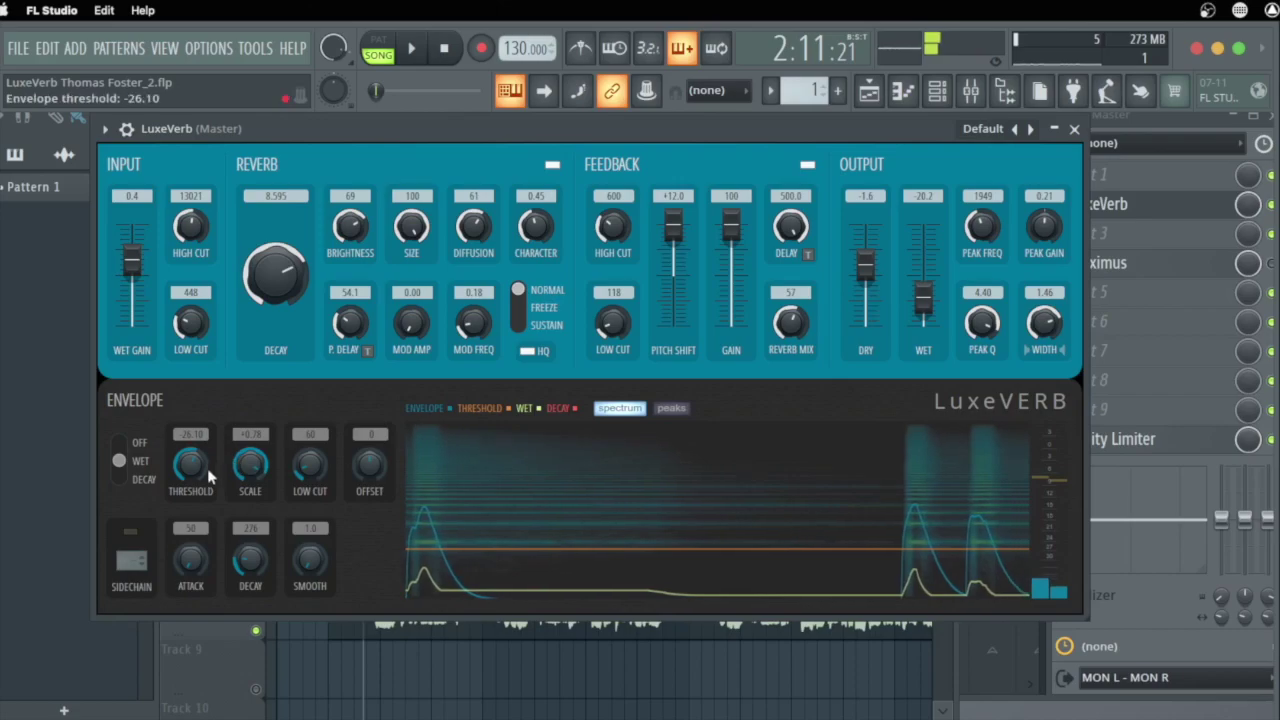
{"action": "left_click_drag", "start_coordinate": [196, 473], "coordinate": [196, 458]}
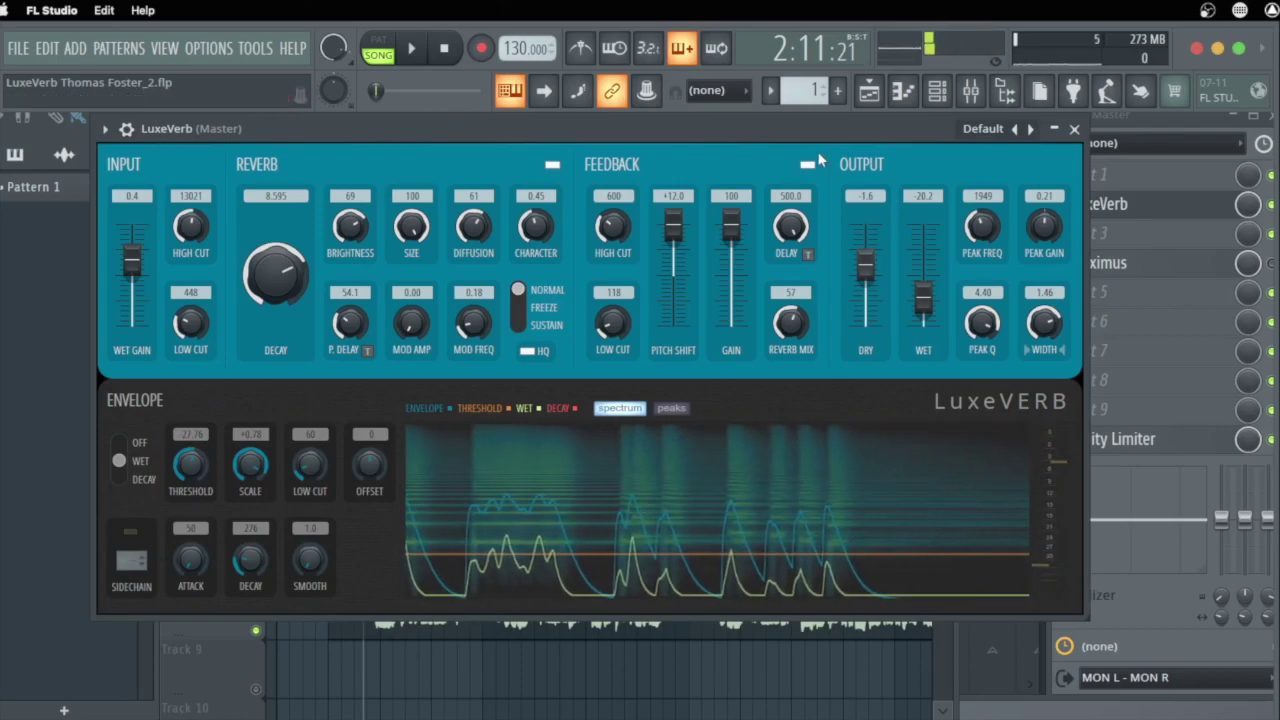
{"action": "left_click_drag", "start_coordinate": [814, 126], "coordinate": [1142, 149]}
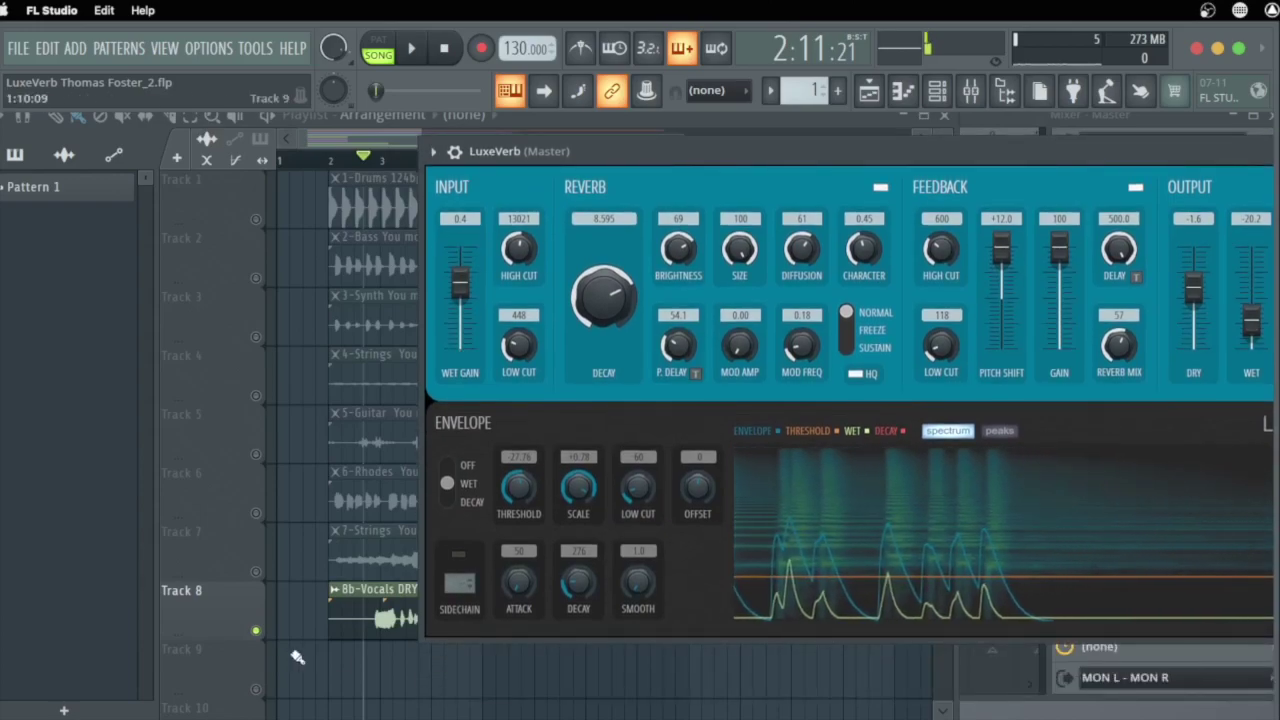
- Solo the drums on Track 1 in the Playlist and start playback
{"action": "left_click", "coordinate": [238, 387]}
{"action": "left_click", "coordinate": [258, 222]}
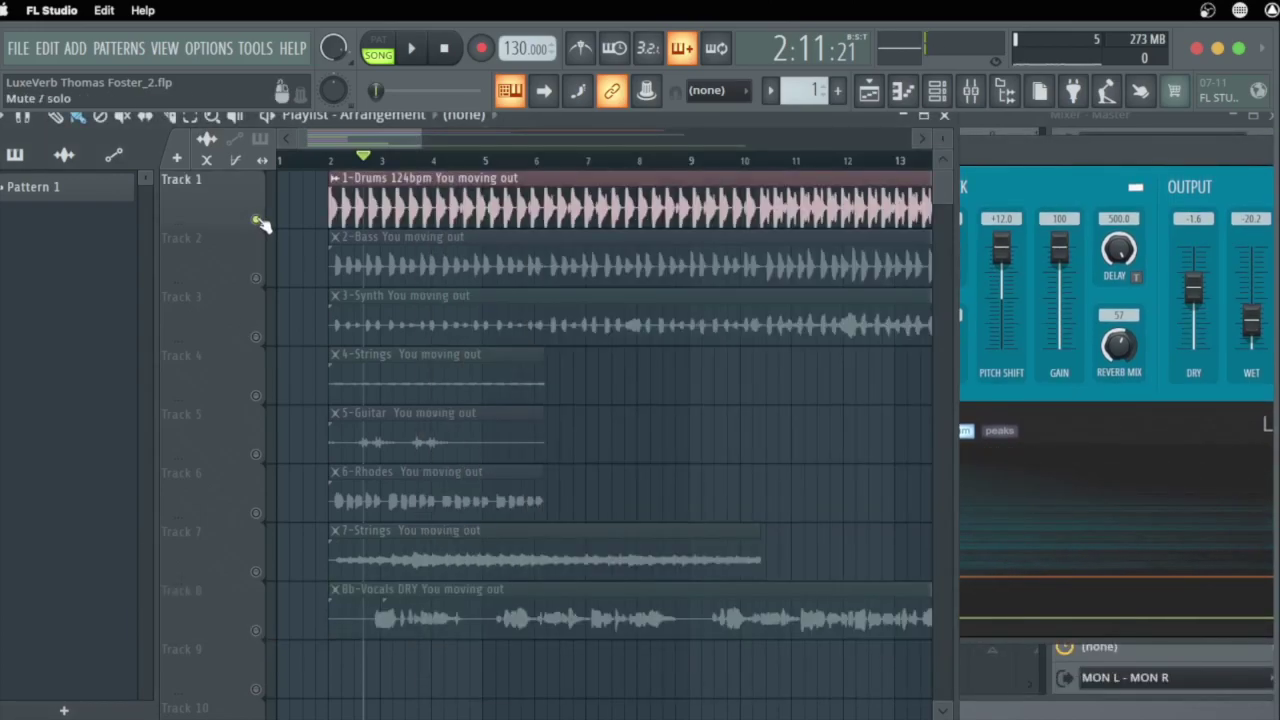
{"action": "key", "text": "space"}
{"action": "left_click_drag", "start_coordinate": [1094, 163], "coordinate": [881, 128]}
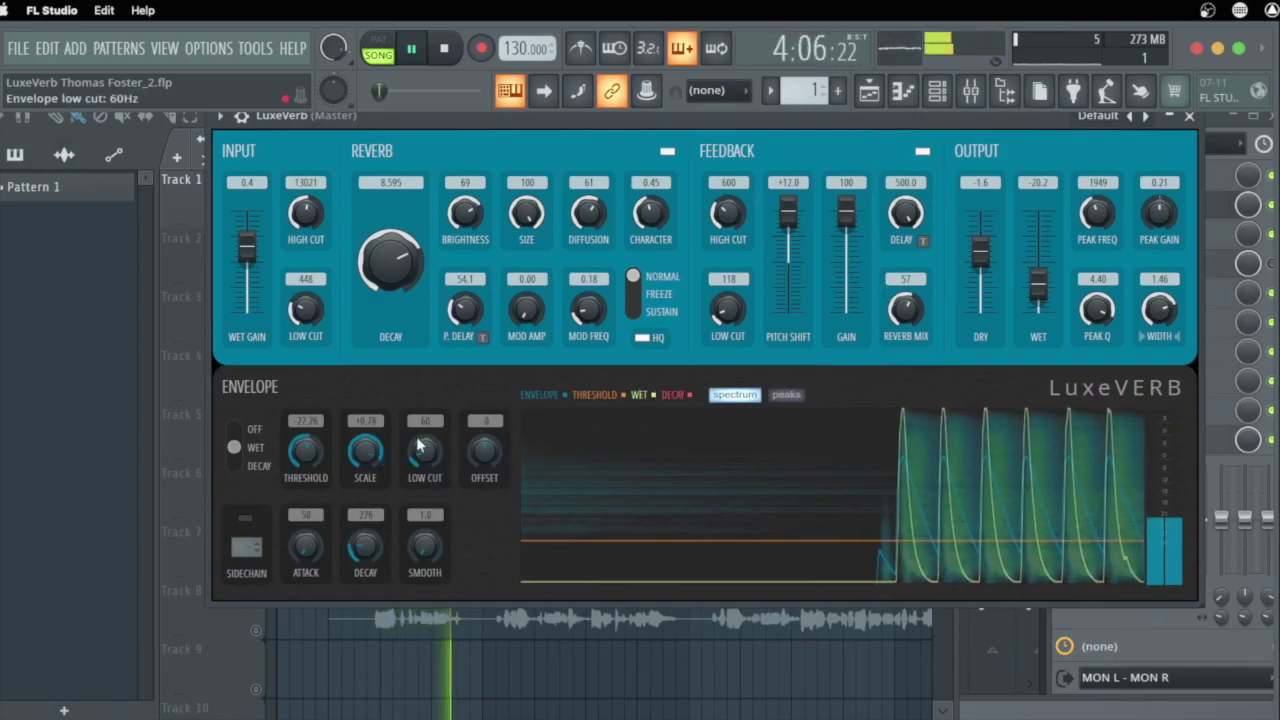
- Drop wet output to -32.5 dB, lengthen attack to 350, compare DECAY/WET envelope modes, then stop
{"action": "left_click_drag", "start_coordinate": [1039, 285], "coordinate": [1039, 300]}
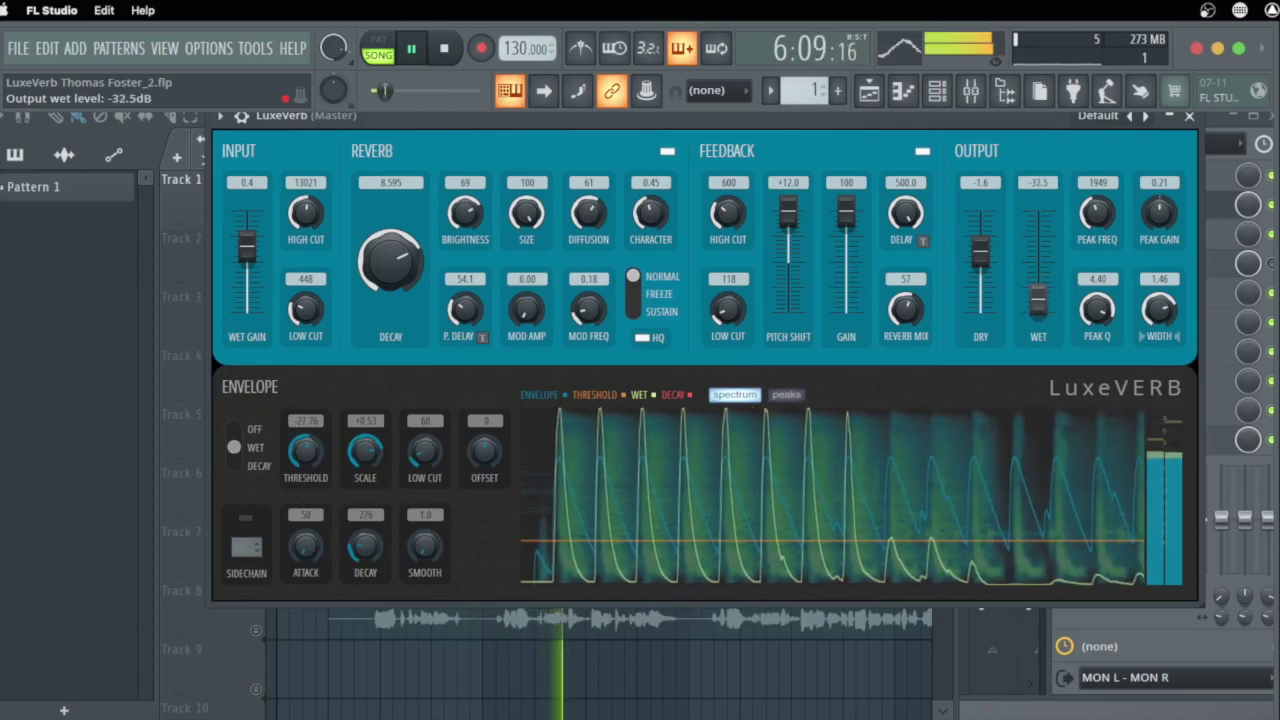
{"action": "left_click_drag", "start_coordinate": [305, 550], "coordinate": [338, 535]}
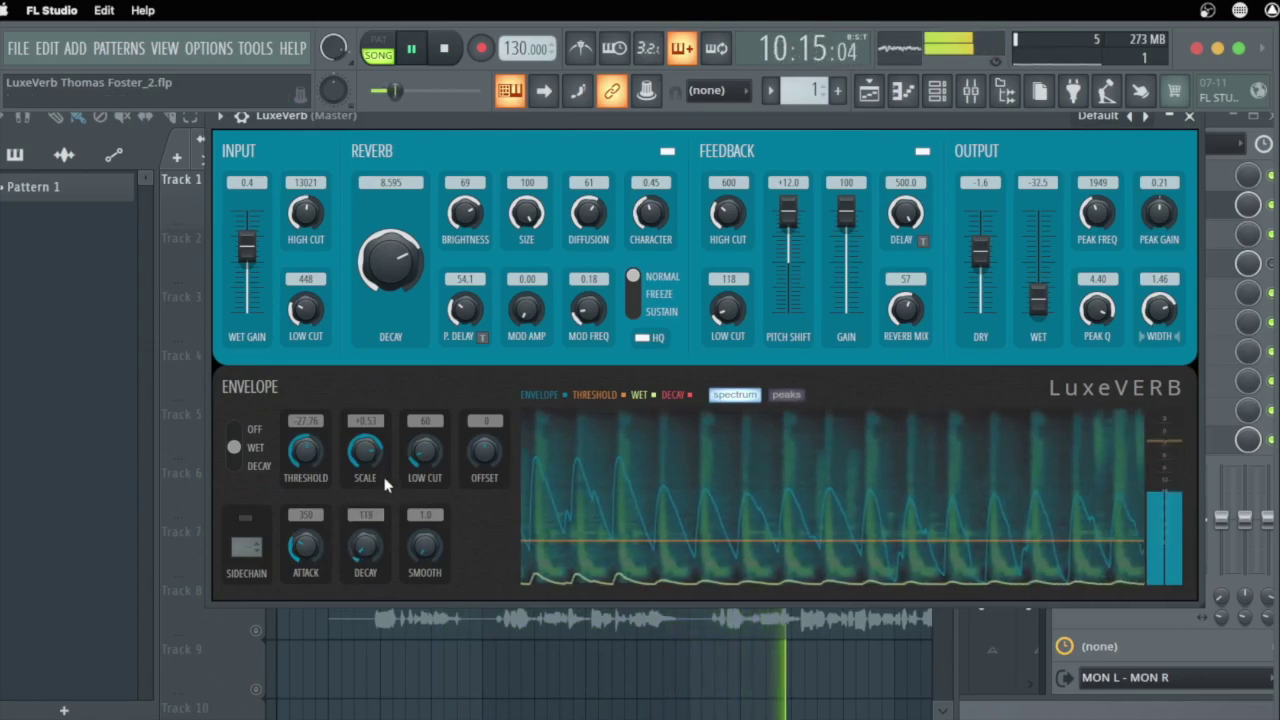
{"action": "left_click_drag", "start_coordinate": [364, 452], "coordinate": [364, 440]}
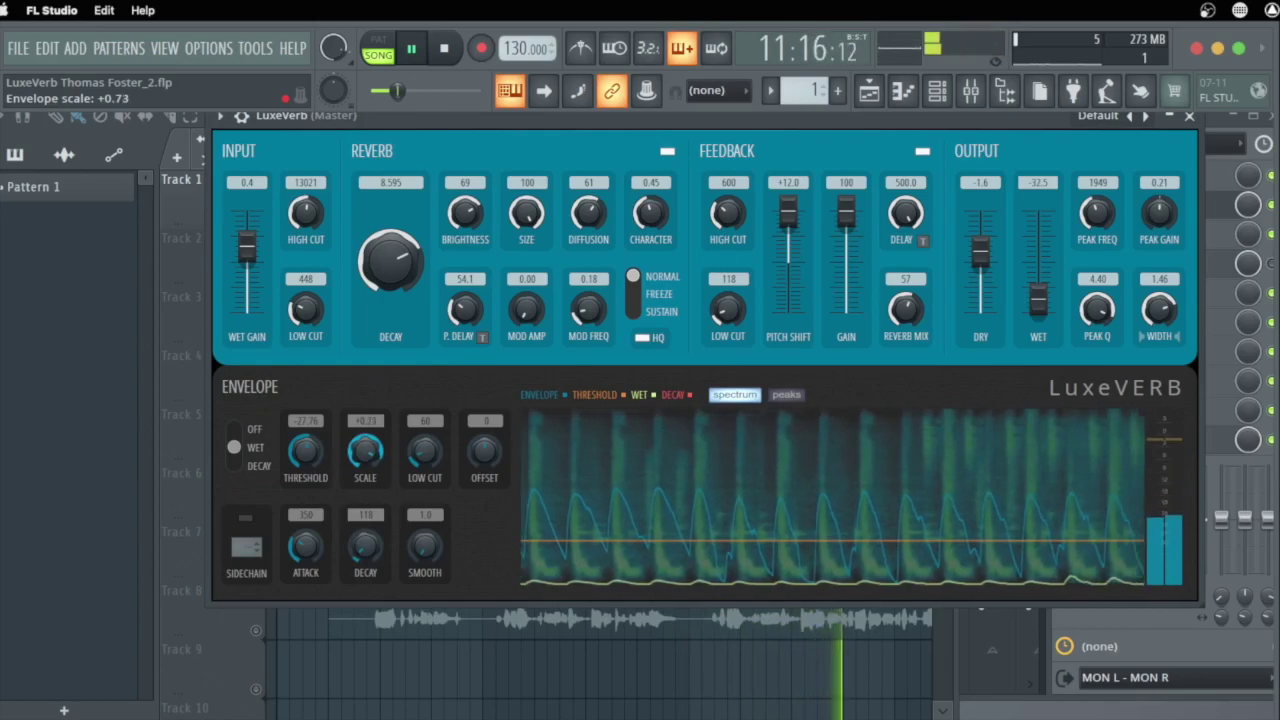
{"action": "left_click", "coordinate": [248, 466]}
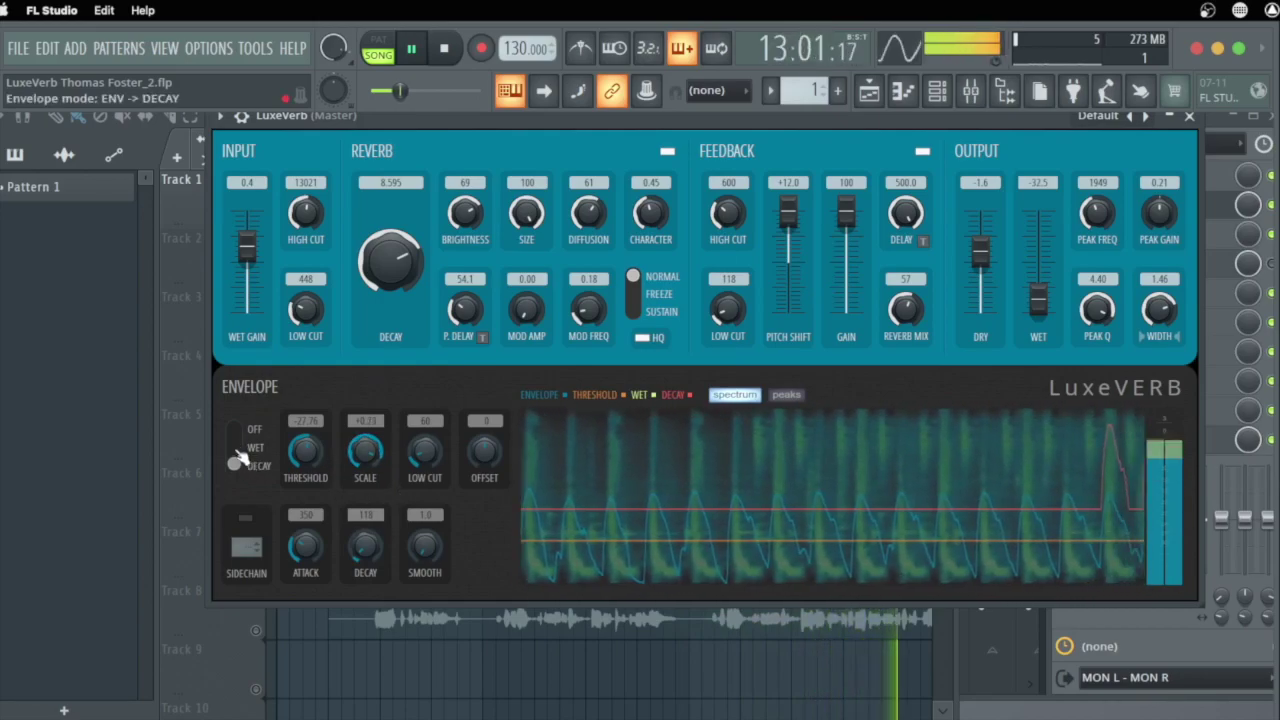
{"action": "left_click", "coordinate": [240, 447]}
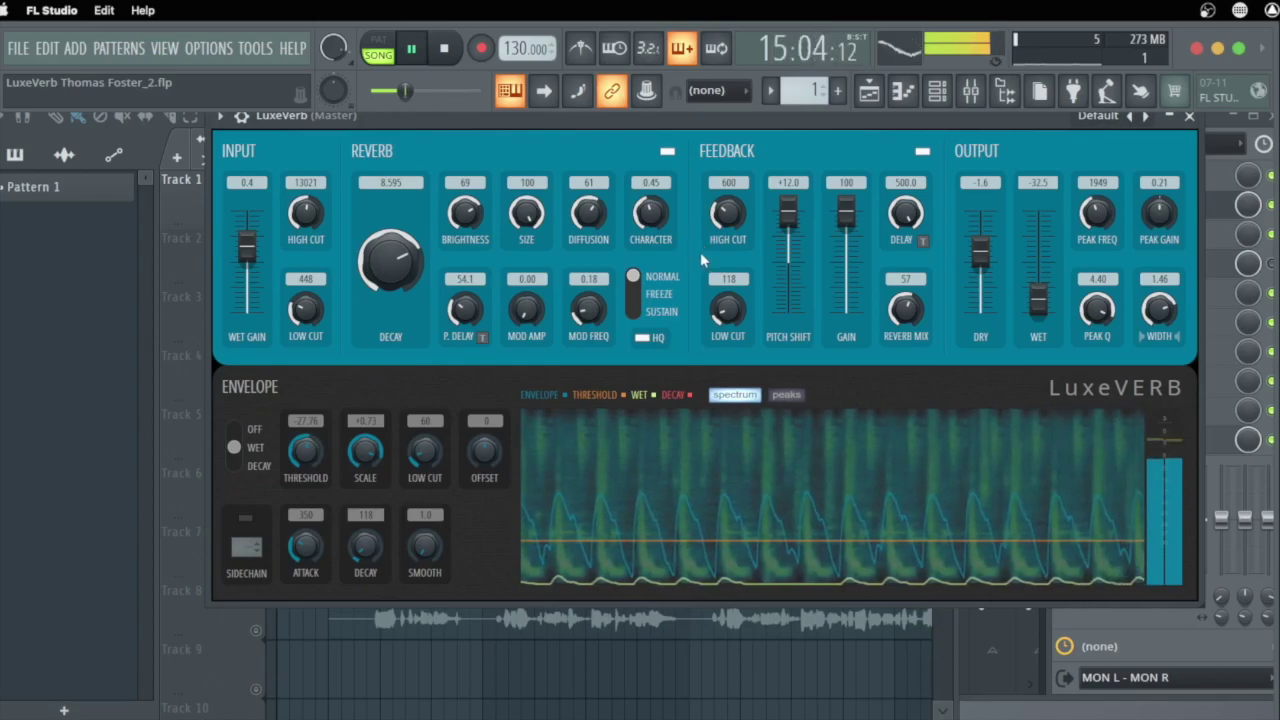
{"action": "key", "text": "space"}
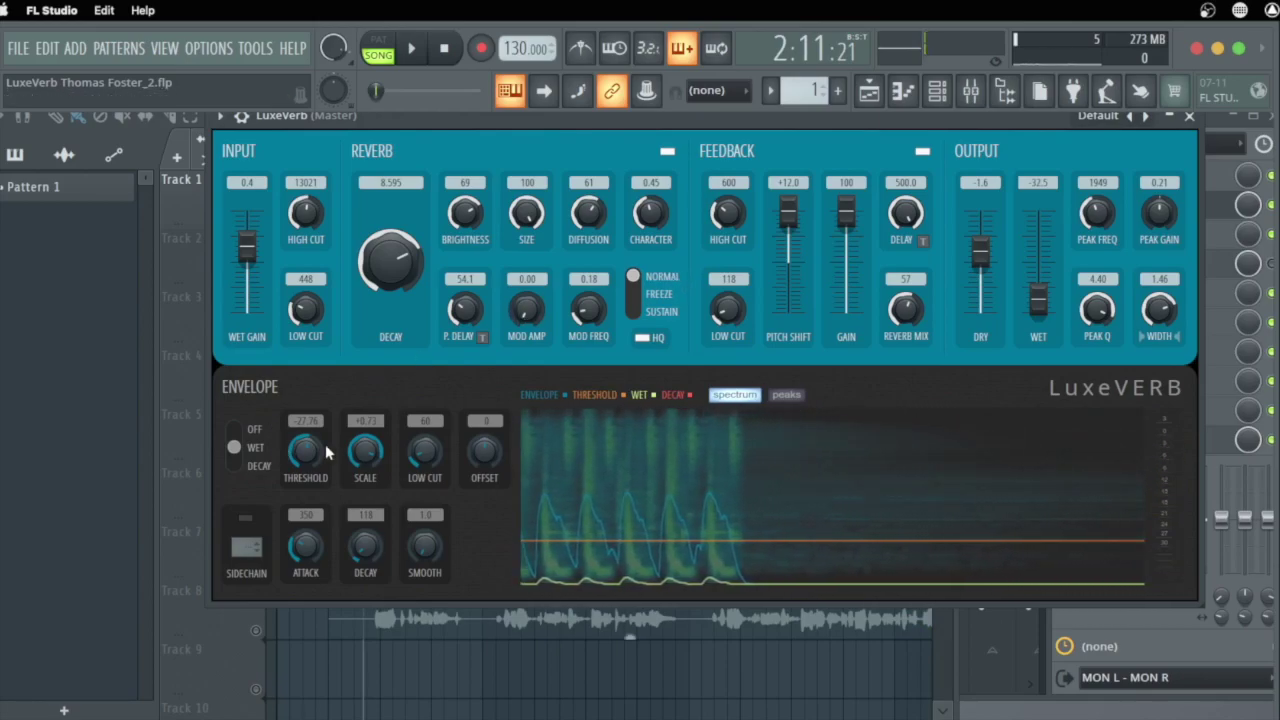
- Keep the envelope on WET after trying decay control, fine-tune the threshold and lower the scale
{"action": "left_click", "coordinate": [235, 449]}
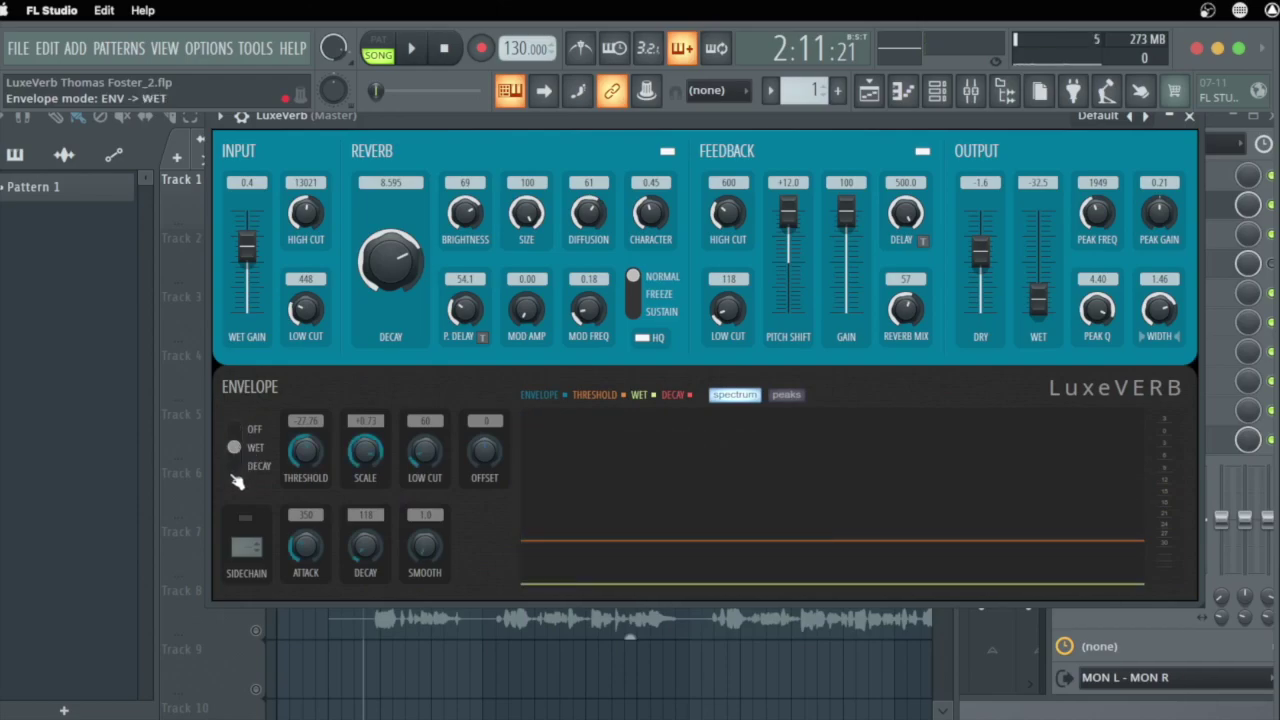
{"action": "left_click", "coordinate": [235, 466]}
{"action": "left_click", "coordinate": [238, 450]}
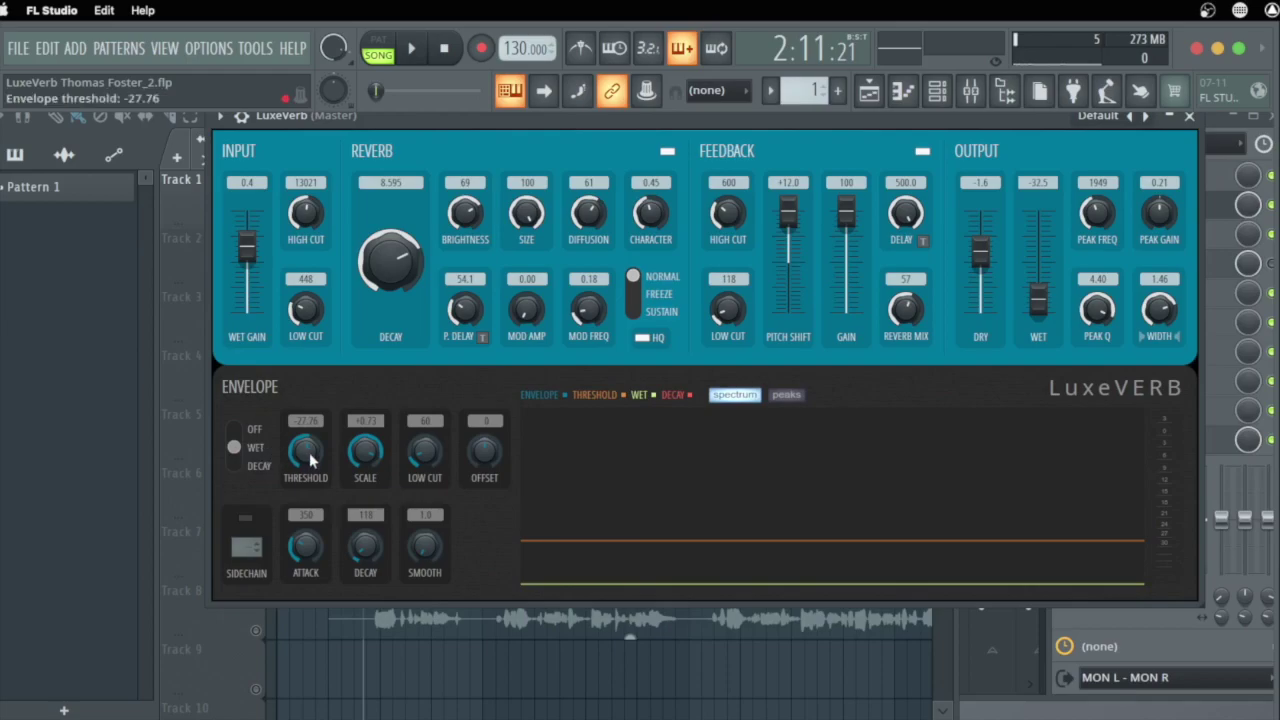
{"action": "left_click_drag", "start_coordinate": [316, 461], "coordinate": [316, 468]}
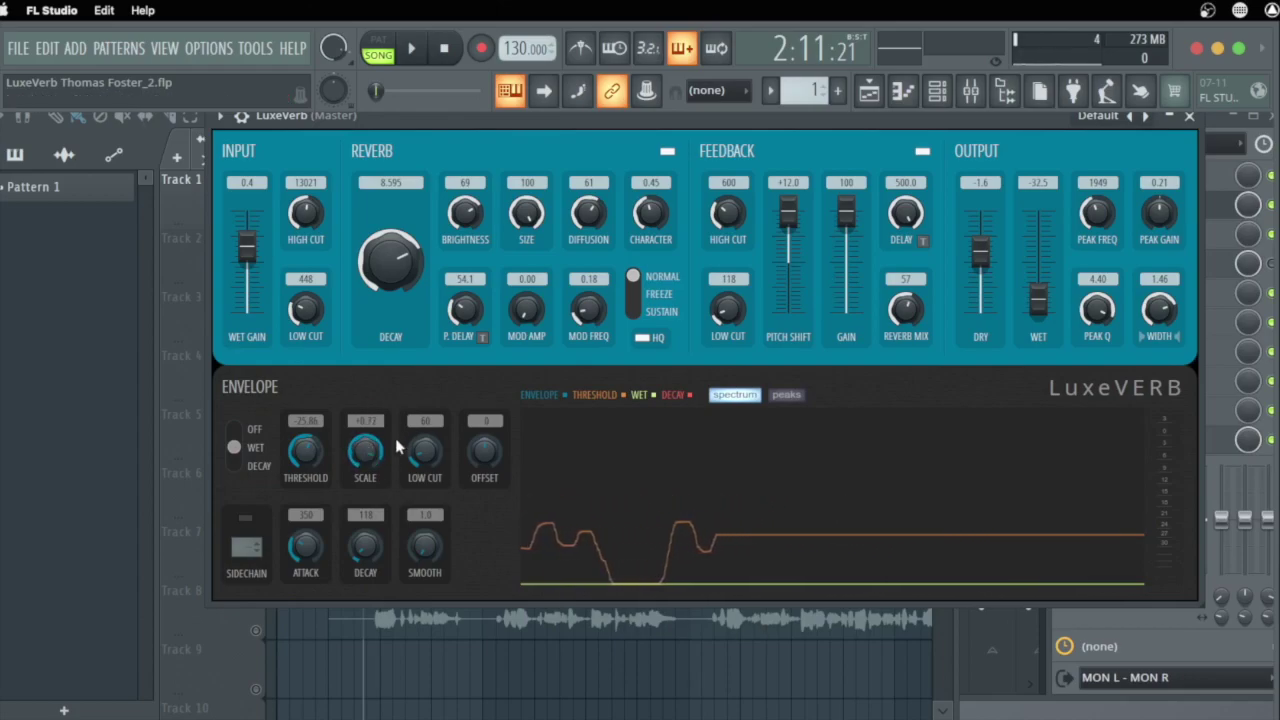
{"action": "left_click_drag", "start_coordinate": [365, 450], "coordinate": [365, 500]}
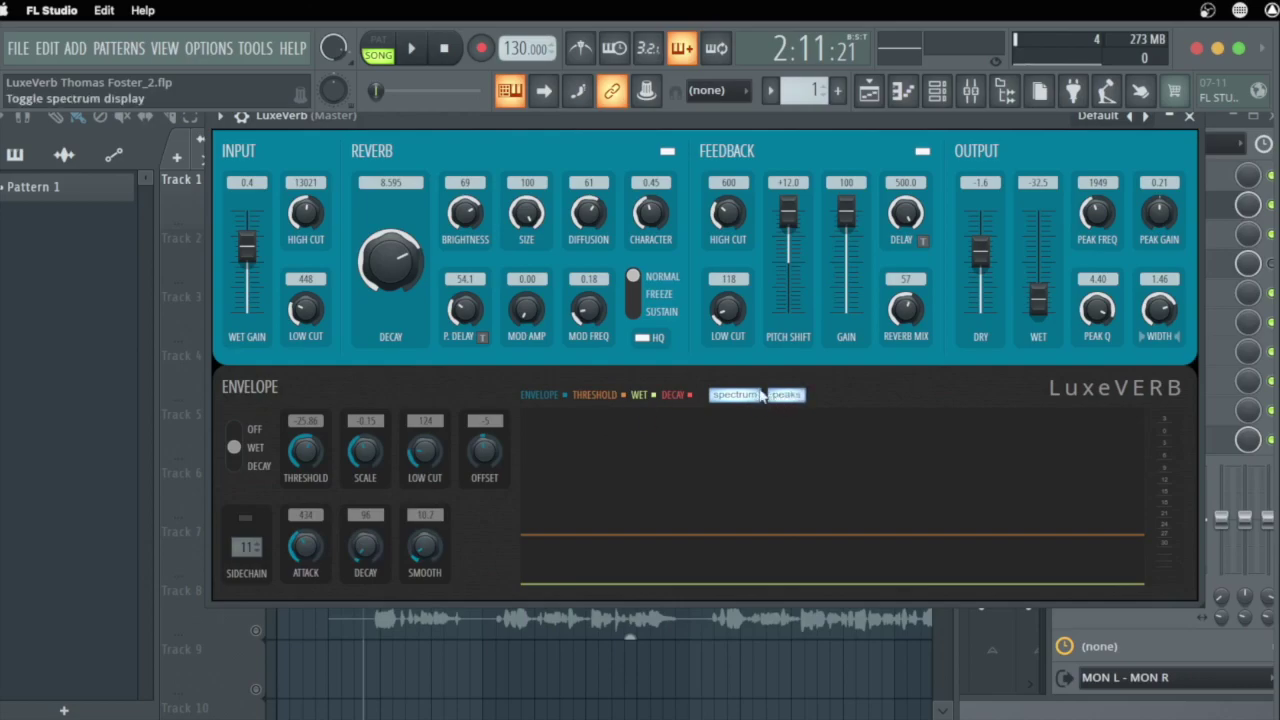
- Play the reverb with spectrum and peak lines shown in the envelope graph, then stop
{"action": "key", "text": "space"}
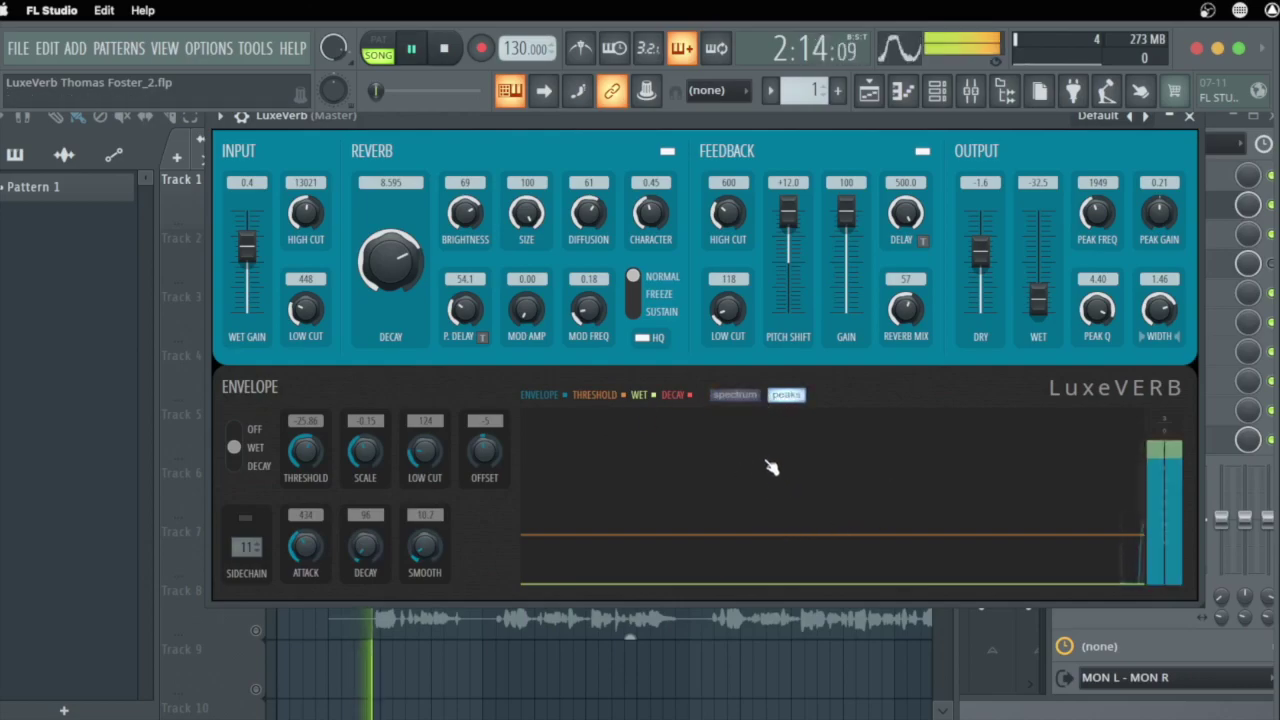
{"action": "left_click", "coordinate": [735, 394]}
{"action": "left_click", "coordinate": [786, 394]}
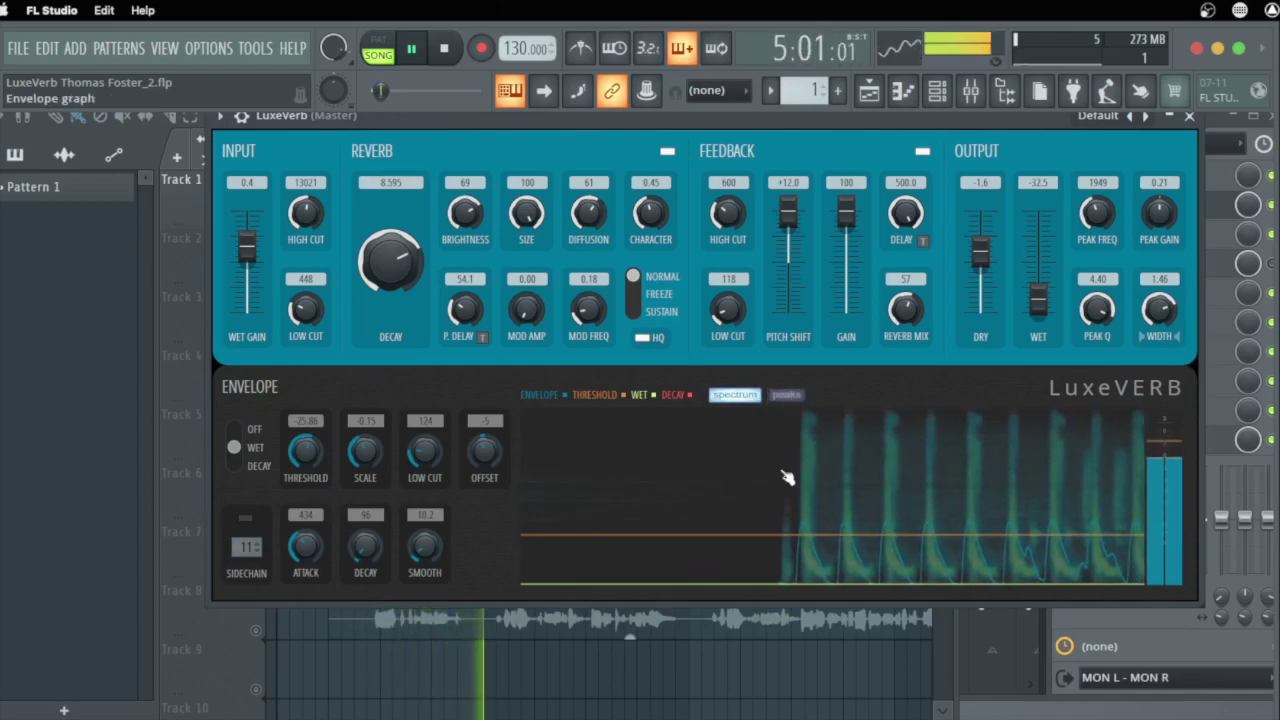
{"action": "left_click", "coordinate": [784, 396]}
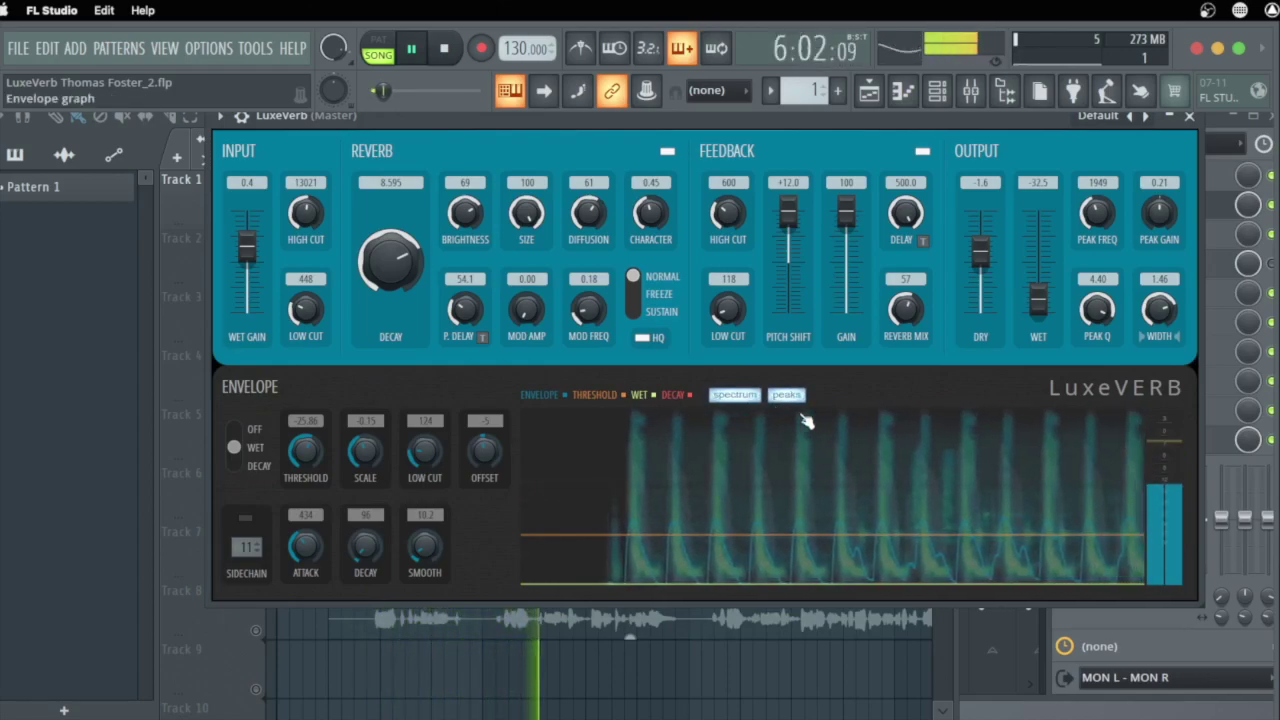
{"action": "key", "text": "space"}
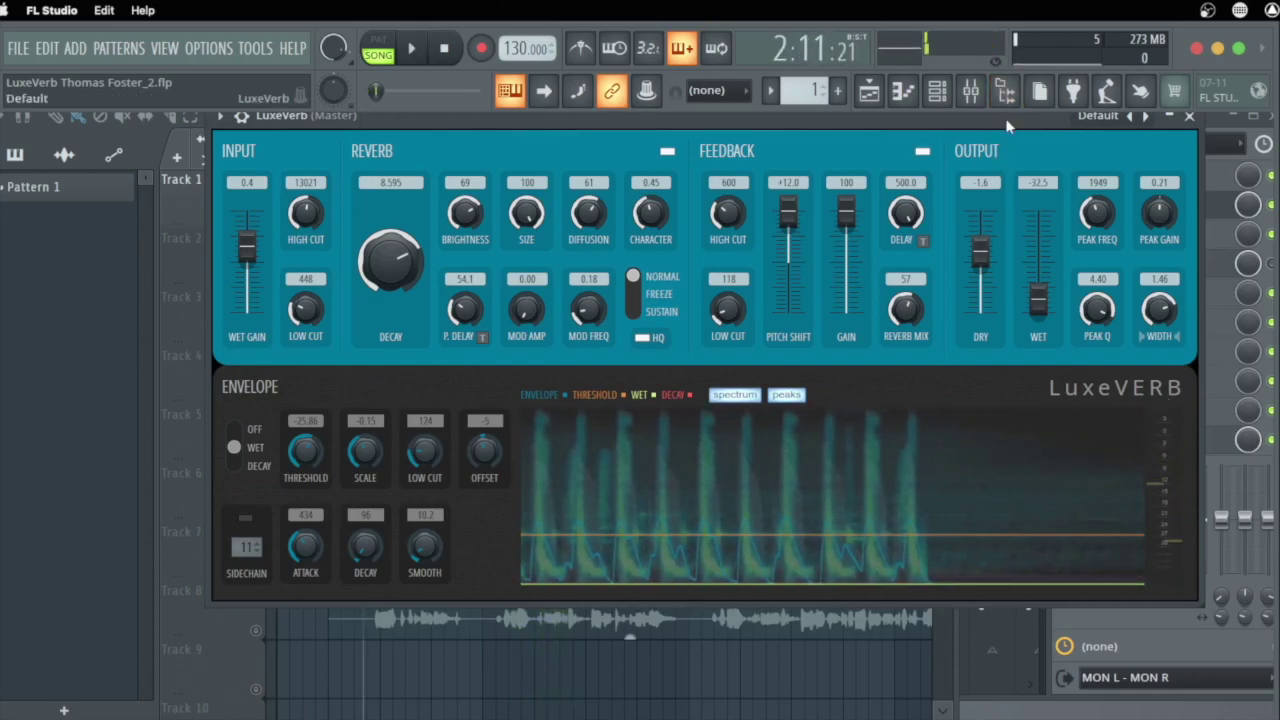
{"action": "left_click_drag", "start_coordinate": [998, 127], "coordinate": [1003, 140]}
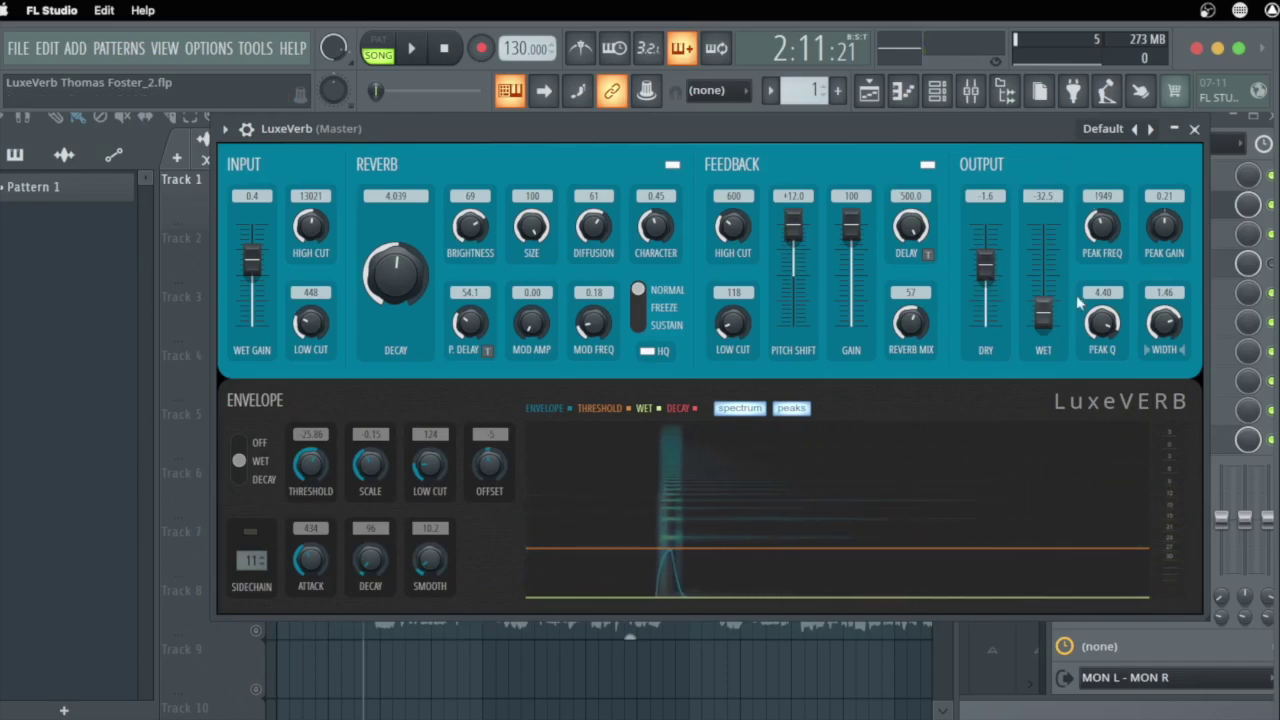
- Boost the Output section's Peak Gain knob to 2.62
{"action": "left_click_drag", "start_coordinate": [1157, 232], "coordinate": [1157, 212]}
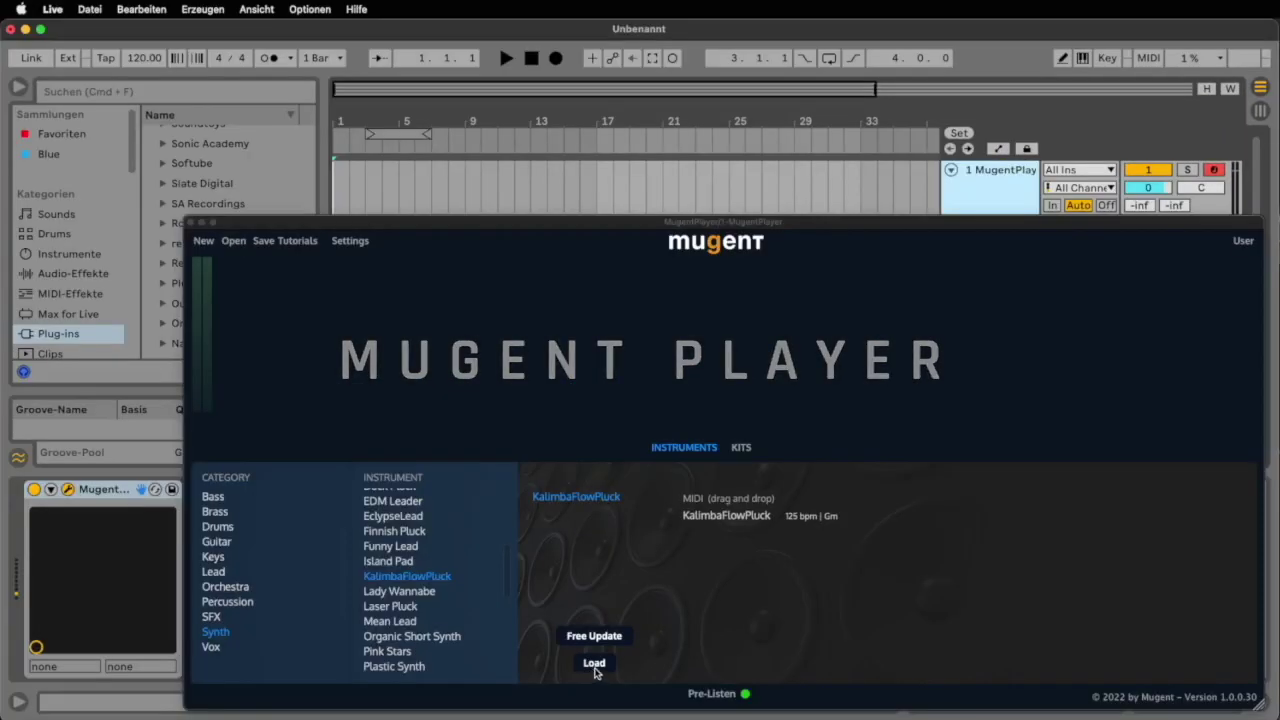
- Drop the KalimbaFlowPluck and EDM Piano MIDI files from Mugent Player into Ableton's arrangement
{"action": "left_click_drag", "start_coordinate": [726, 515], "coordinate": [380, 196]}
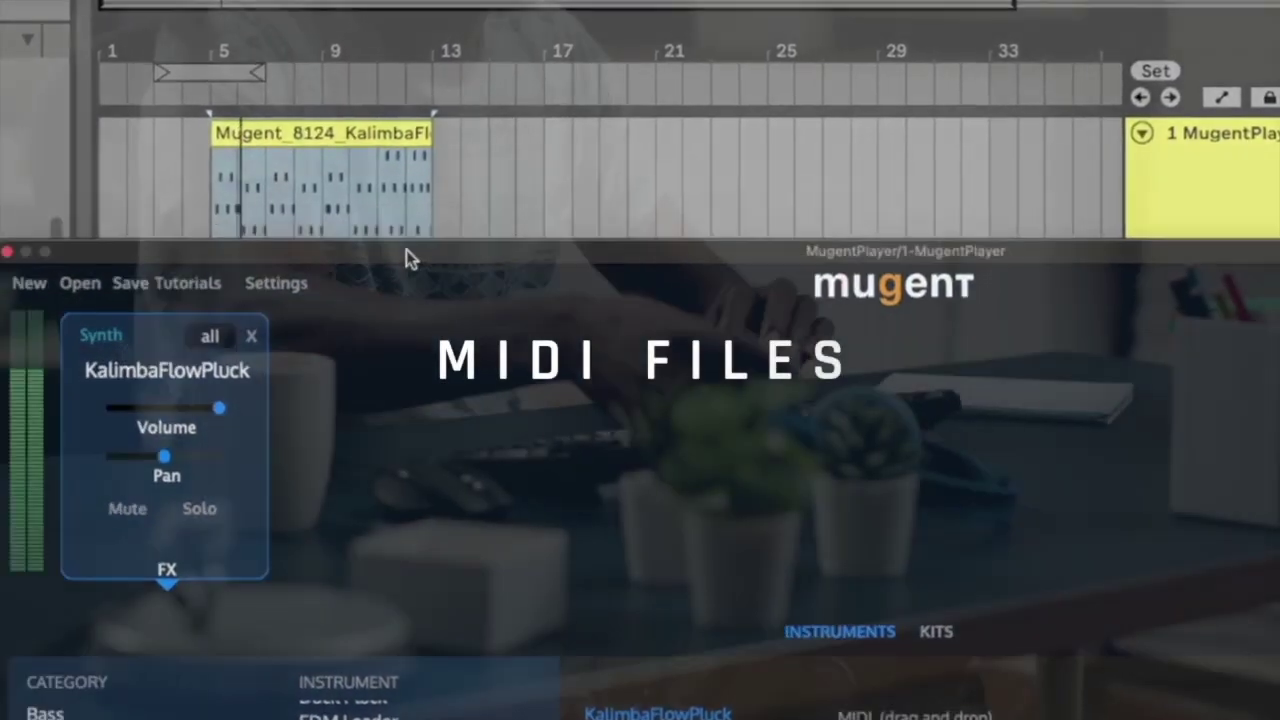
{"action": "left_click_drag", "start_coordinate": [406, 249], "coordinate": [1260, 229]}
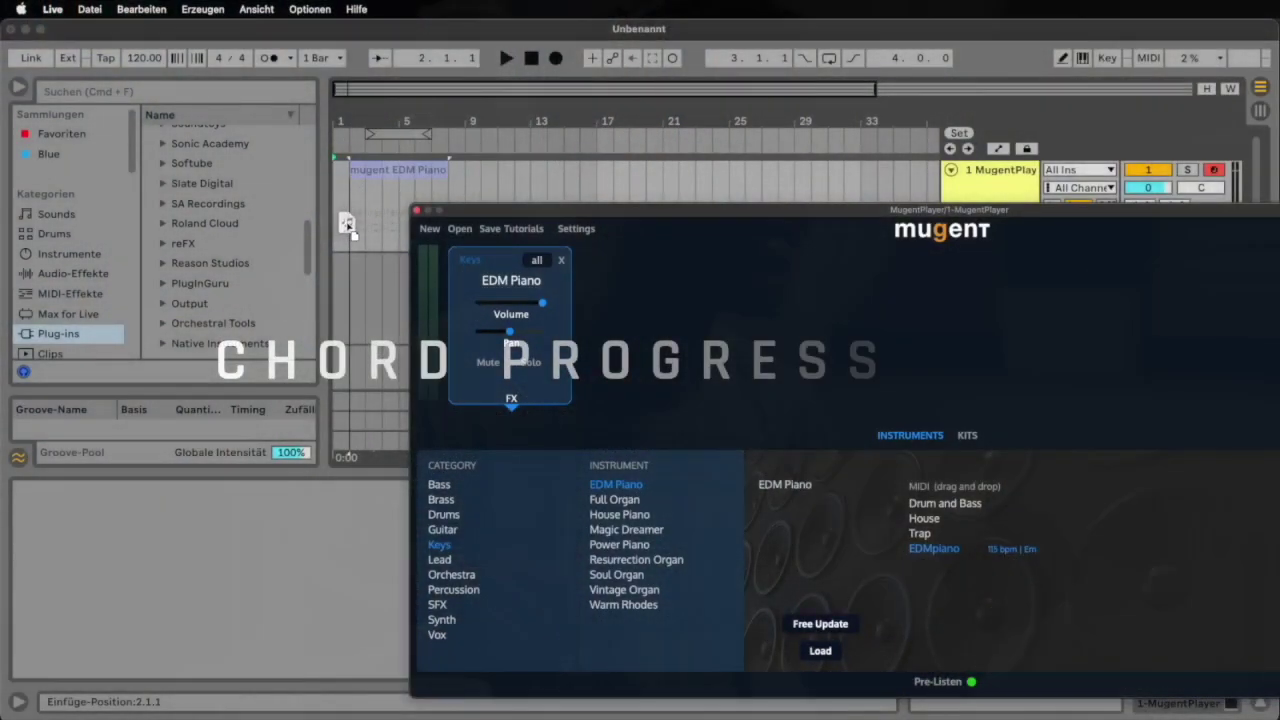
{"action": "left_click_drag", "start_coordinate": [347, 224], "coordinate": [371, 174]}
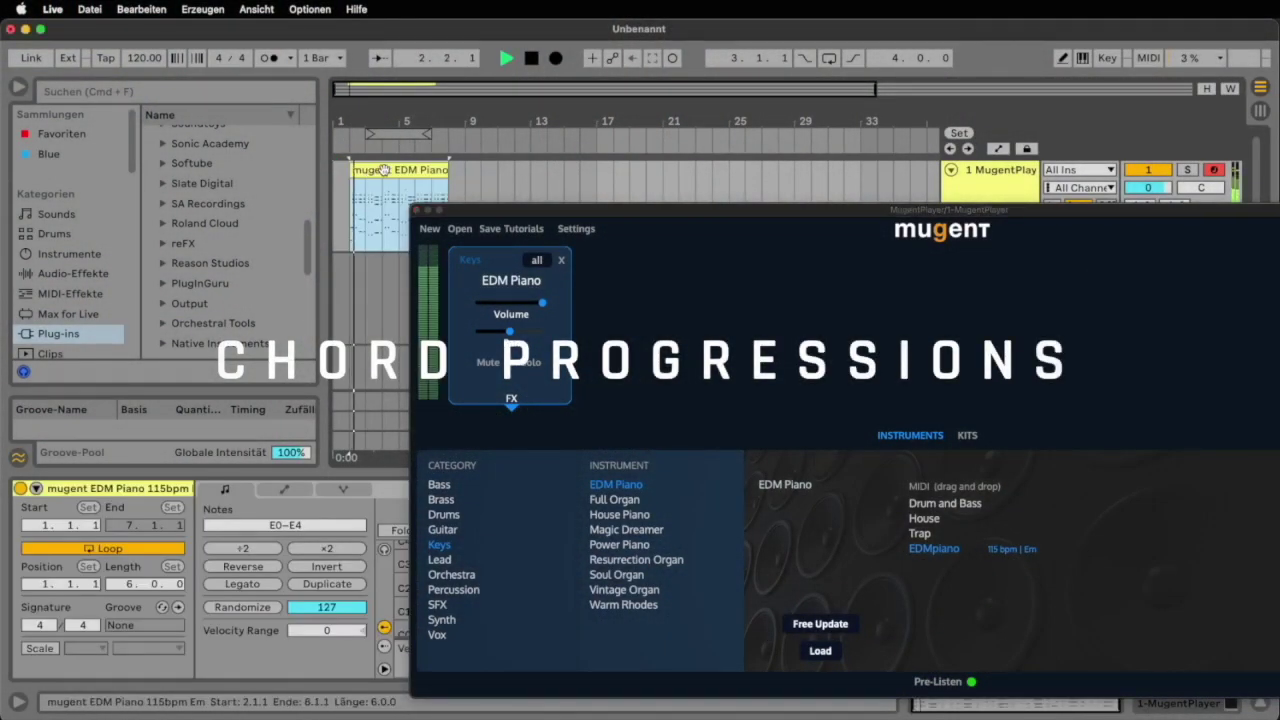
{"action": "left_click", "coordinate": [511, 405]}
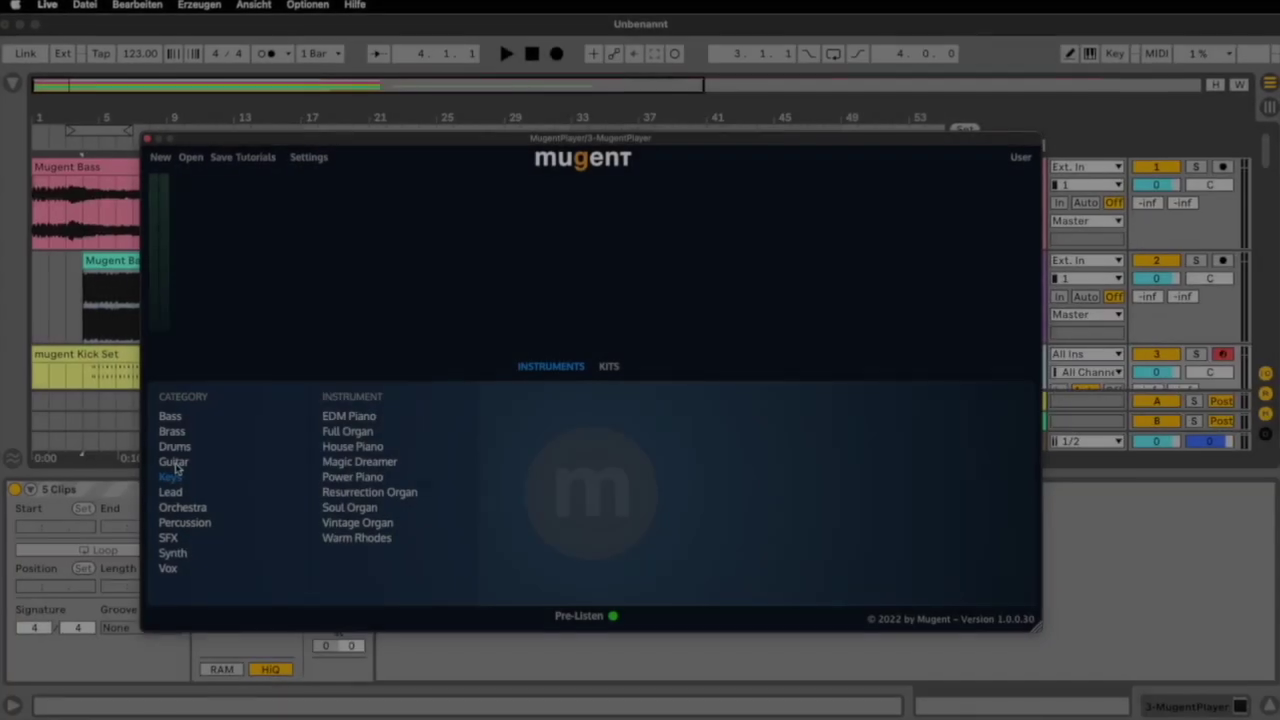
- Pick the Drain Pad synth in Mugent, then load the Pop House kit (123 bpm, Eb) from the House kits
{"action": "left_click", "coordinate": [165, 463]}
{"action": "left_click", "coordinate": [163, 495]}
{"action": "left_click", "coordinate": [170, 510]}
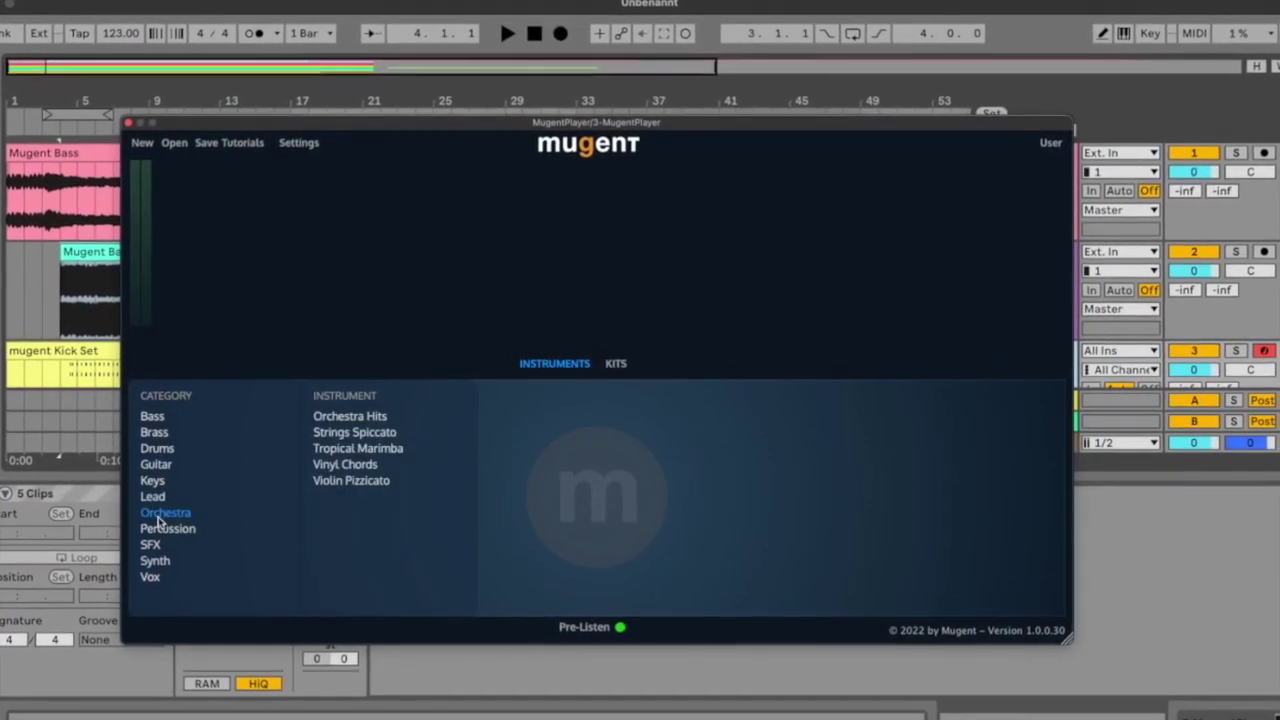
{"action": "left_click", "coordinate": [170, 527]}
{"action": "left_click", "coordinate": [145, 566]}
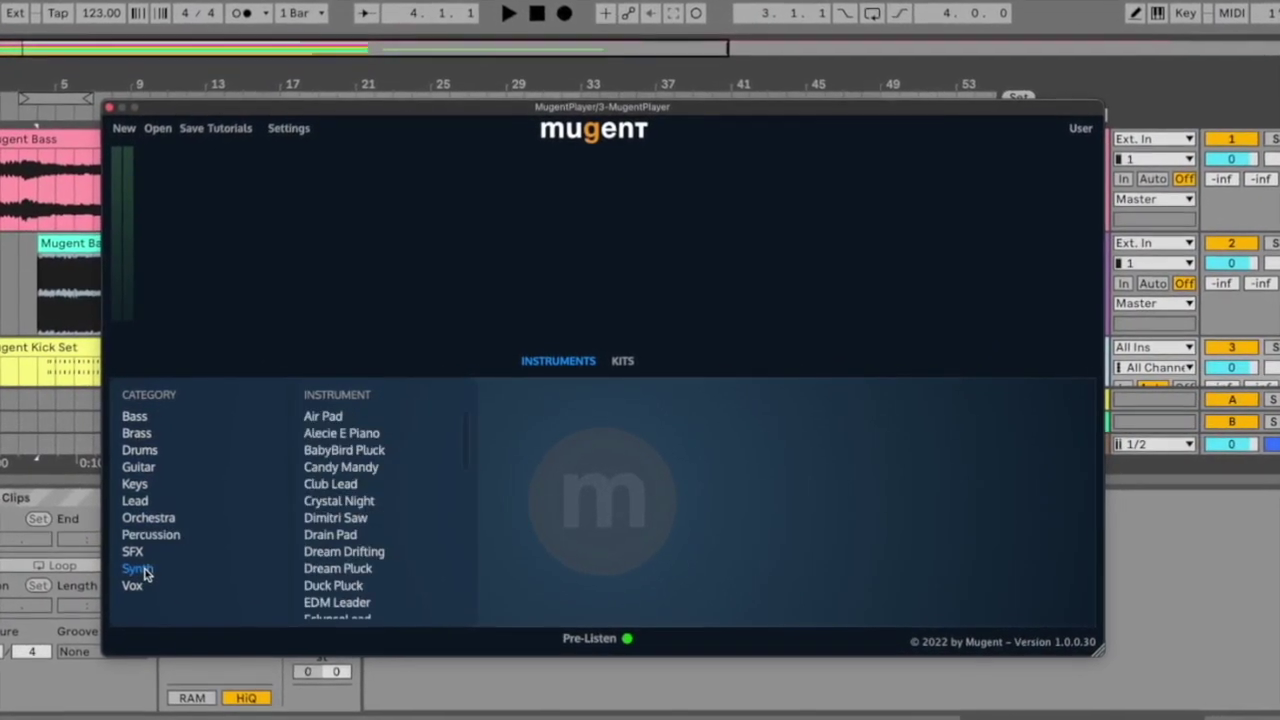
{"action": "left_click", "coordinate": [345, 538]}
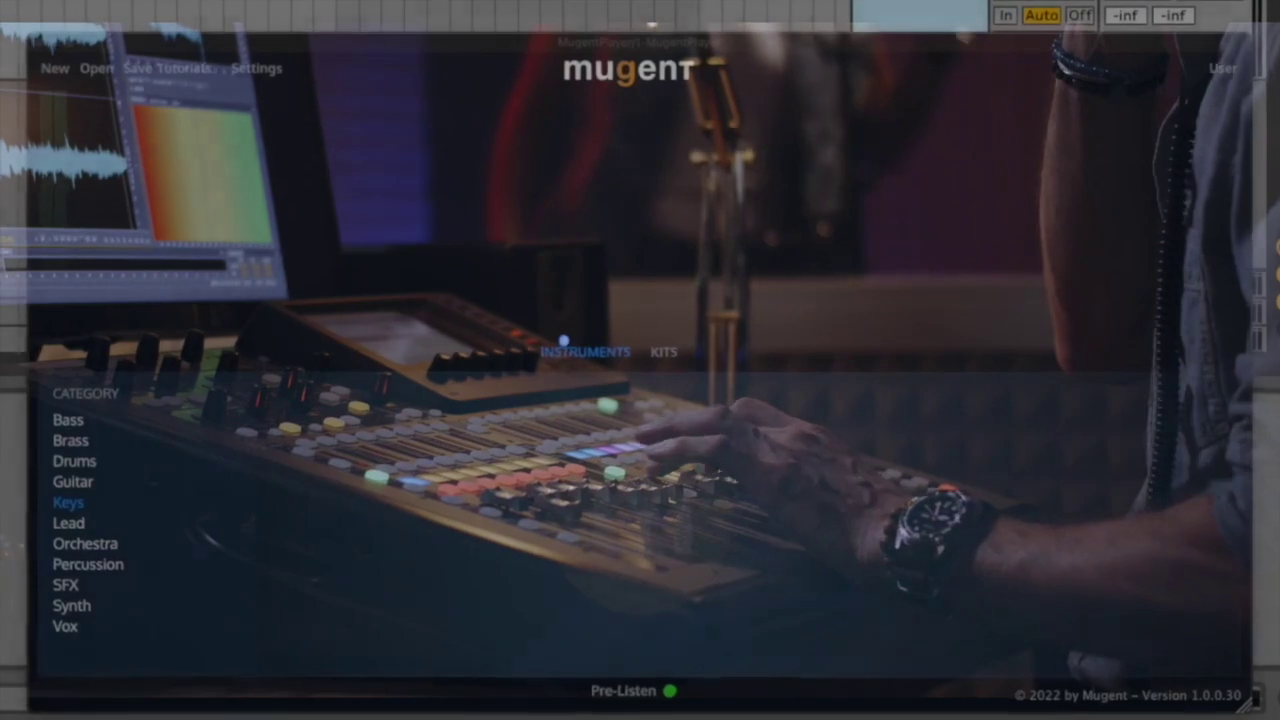
{"action": "left_click", "coordinate": [670, 356]}
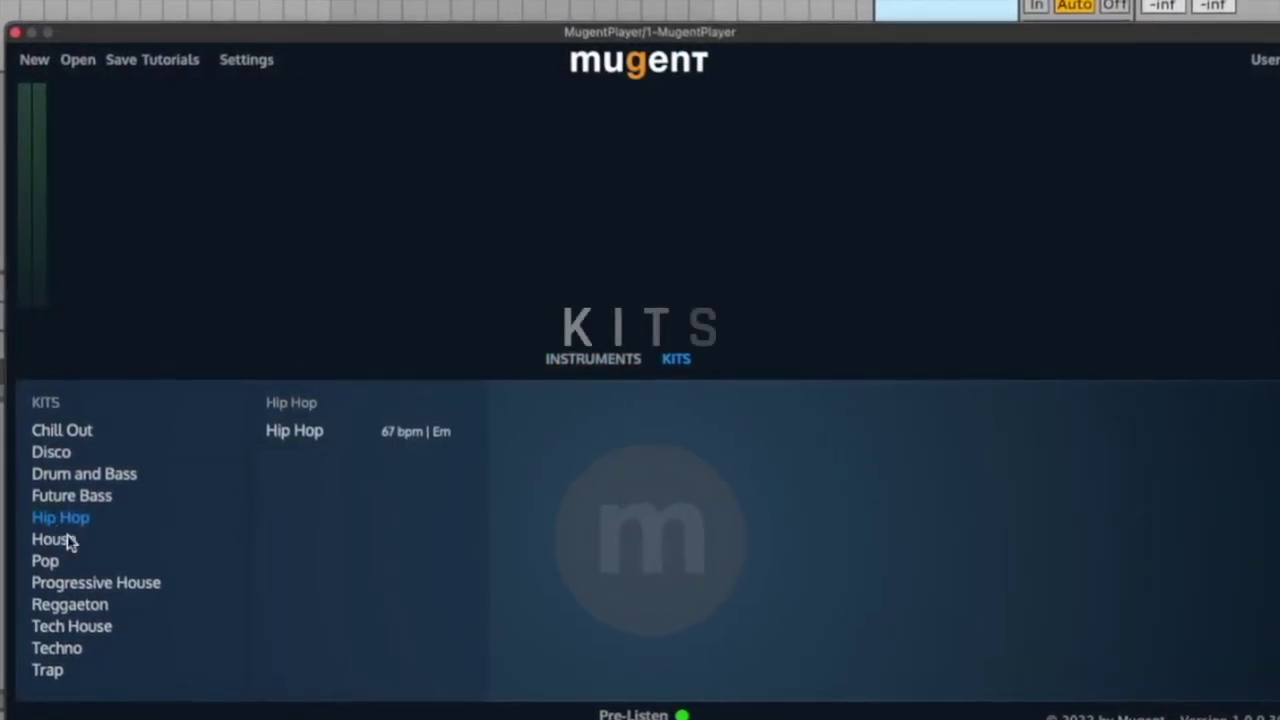
{"action": "left_click", "coordinate": [62, 530]}
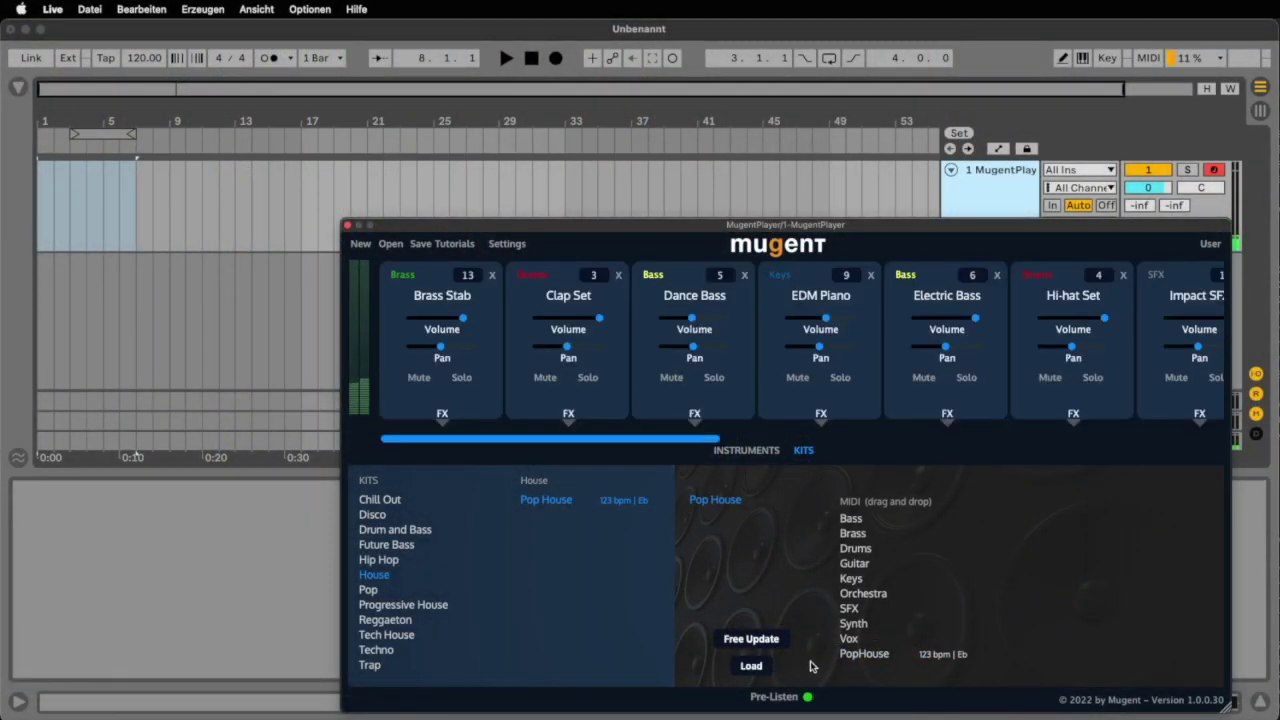
- Drop the PopHouse kit MIDI into the arrangement and view the Impact SFX clip's notes
{"action": "left_click_drag", "start_coordinate": [857, 656], "coordinate": [40, 228]}
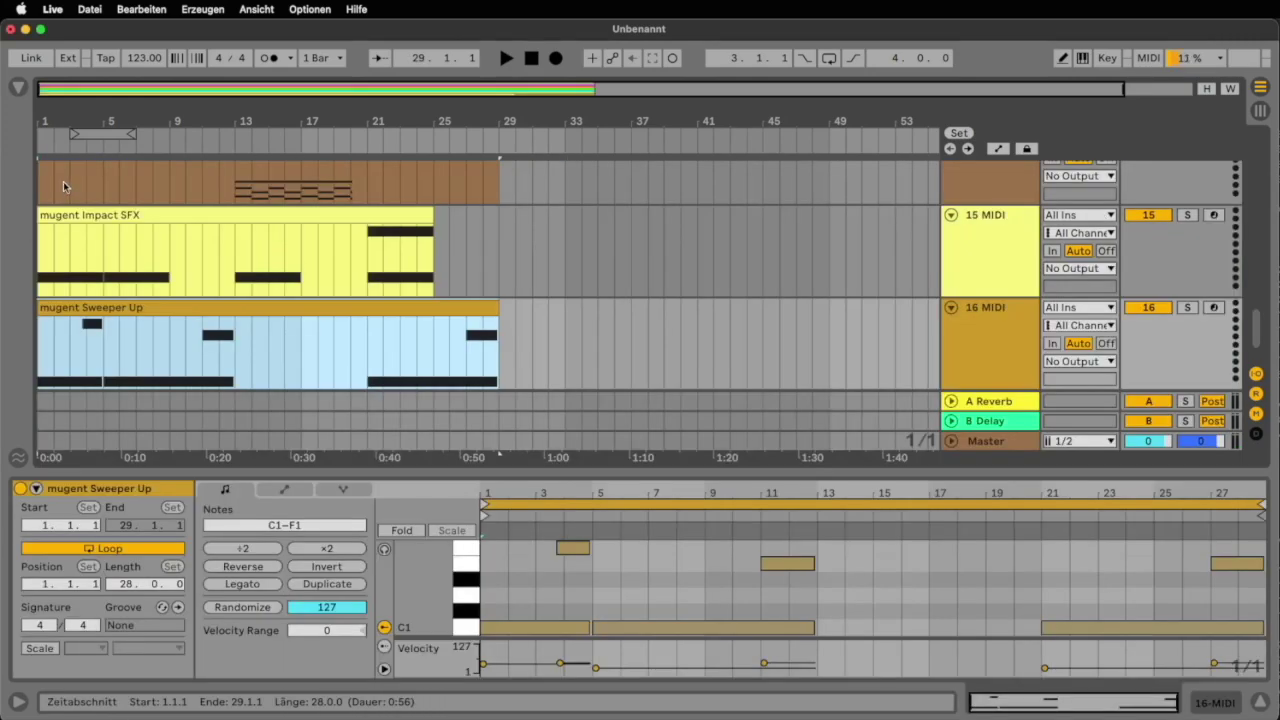
{"action": "left_click", "coordinate": [69, 215]}
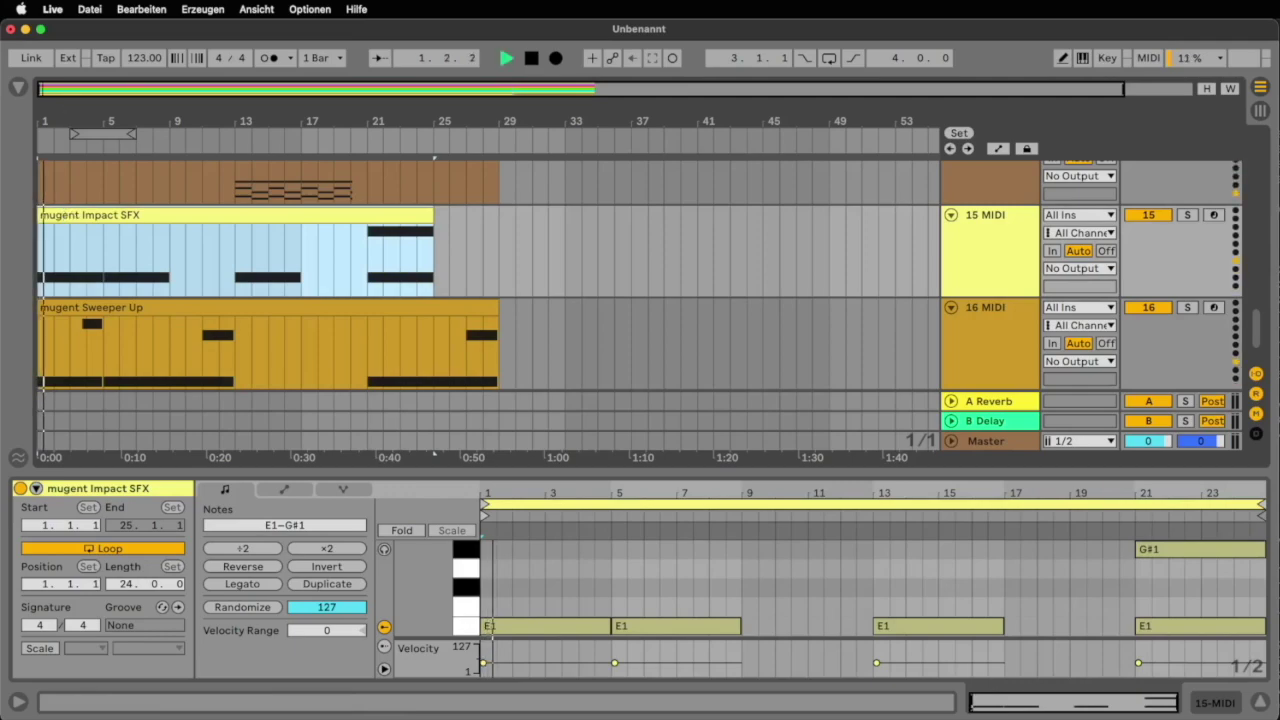
{"action": "scroll", "coordinate": [193, 244], "scroll_direction": "up", "scroll_amount": 5}
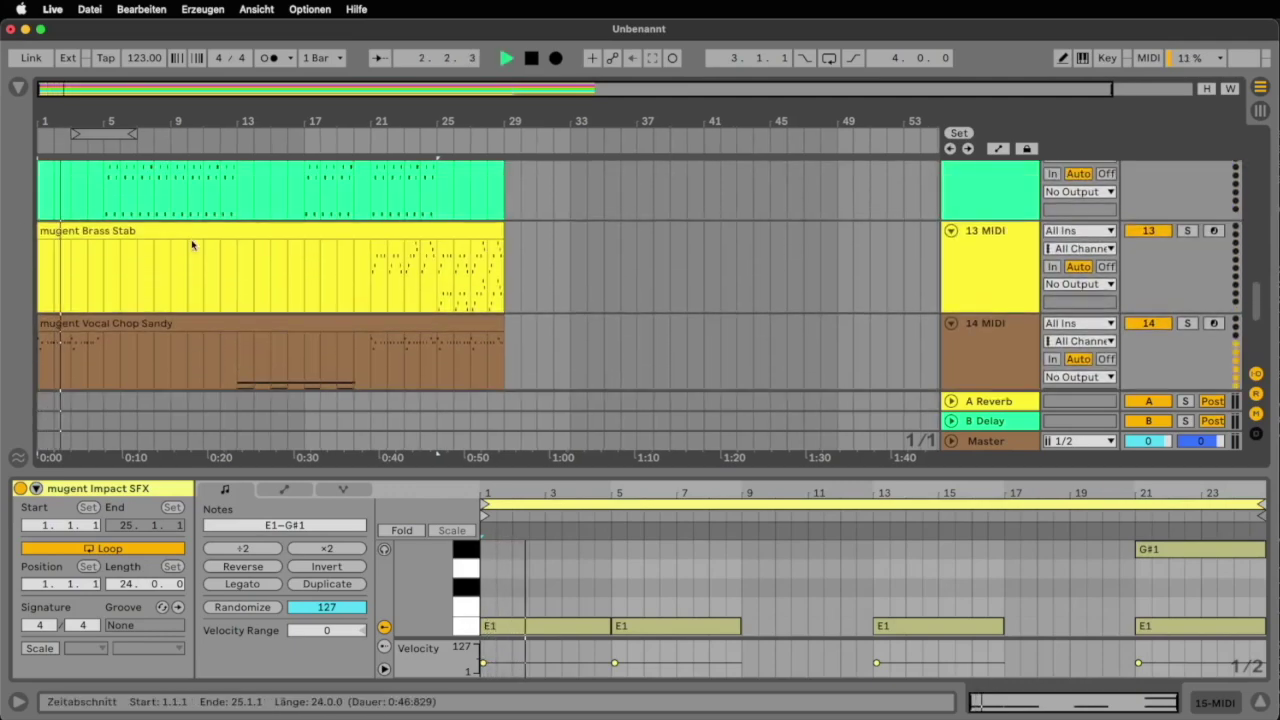
{"action": "scroll", "coordinate": [193, 244], "scroll_direction": "up", "scroll_amount": 6}
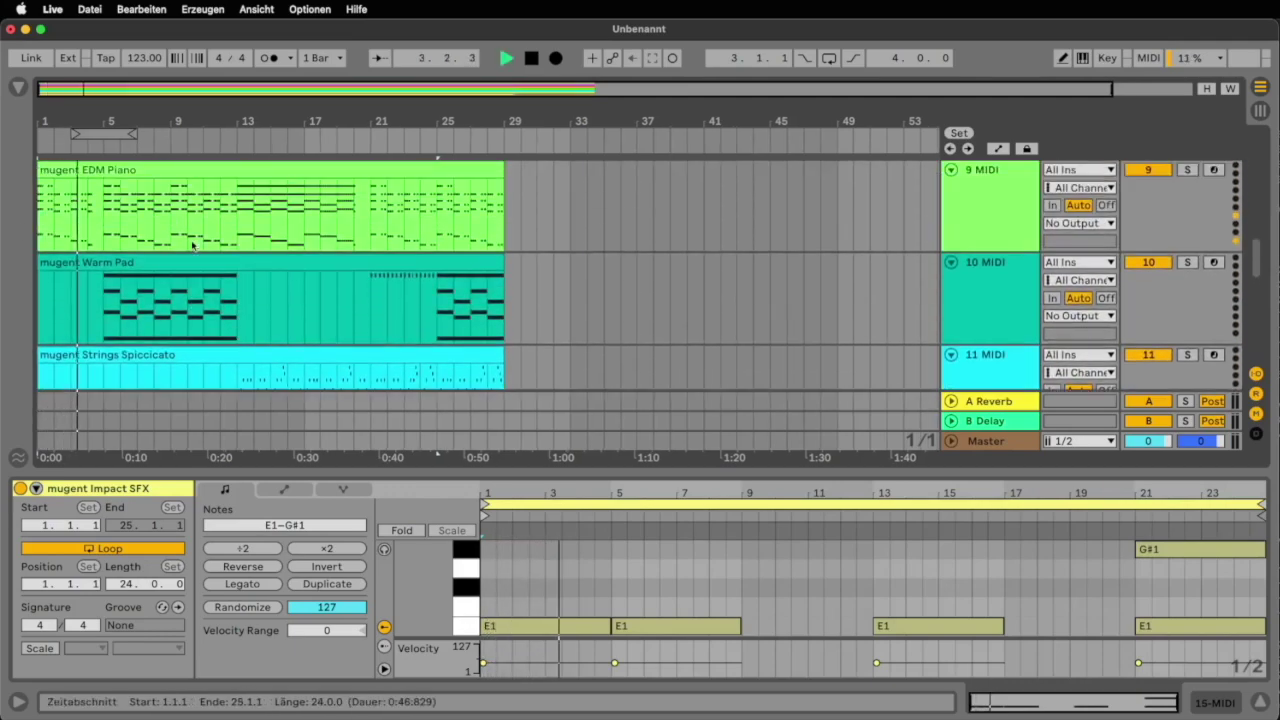
- Split the EDM Piano clip at bars 1 to 5 with Cmd+E
{"action": "left_click", "coordinate": [90, 207]}
{"action": "left_click_drag", "start_coordinate": [90, 207], "coordinate": [558, 172]}
{"action": "key", "text": "super+e"}
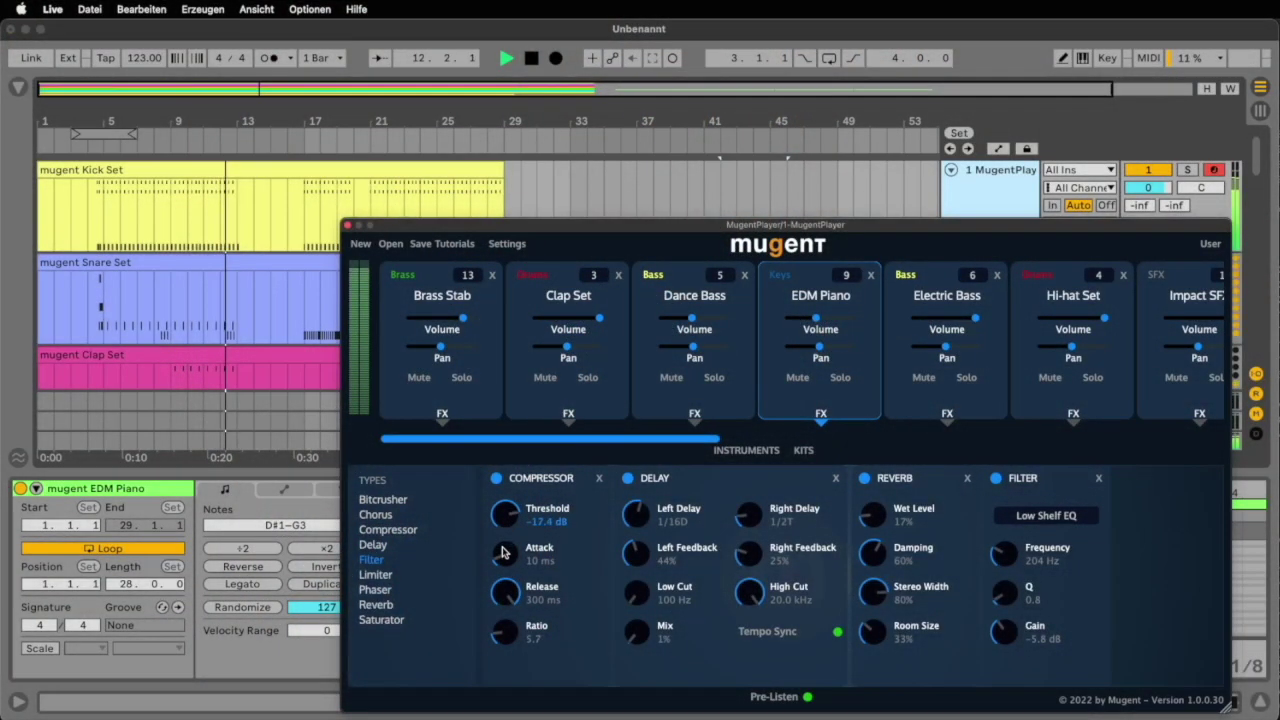
- Remove the Filter effect from EDM Piano's chain and browse Mugent's drum instruments
{"action": "left_click", "coordinate": [1099, 482]}
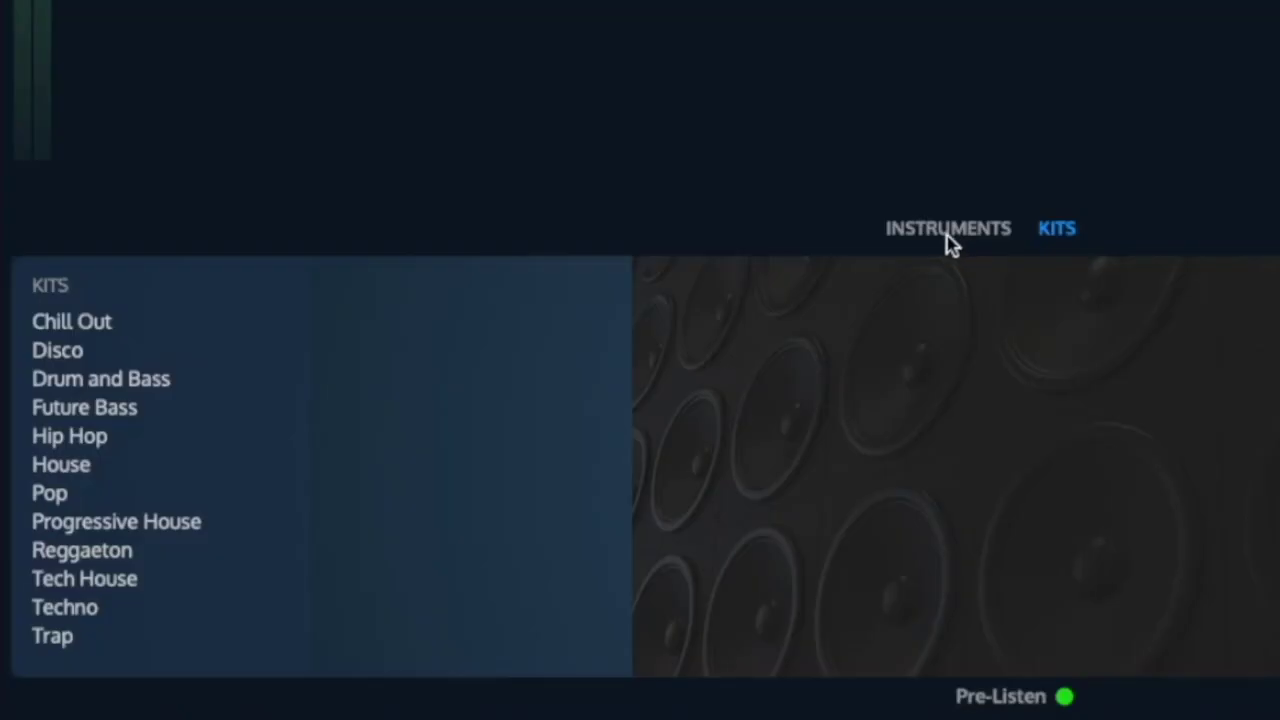
{"action": "left_click", "coordinate": [946, 232]}
{"action": "left_click", "coordinate": [42, 328]}
{"action": "left_click", "coordinate": [56, 355]}
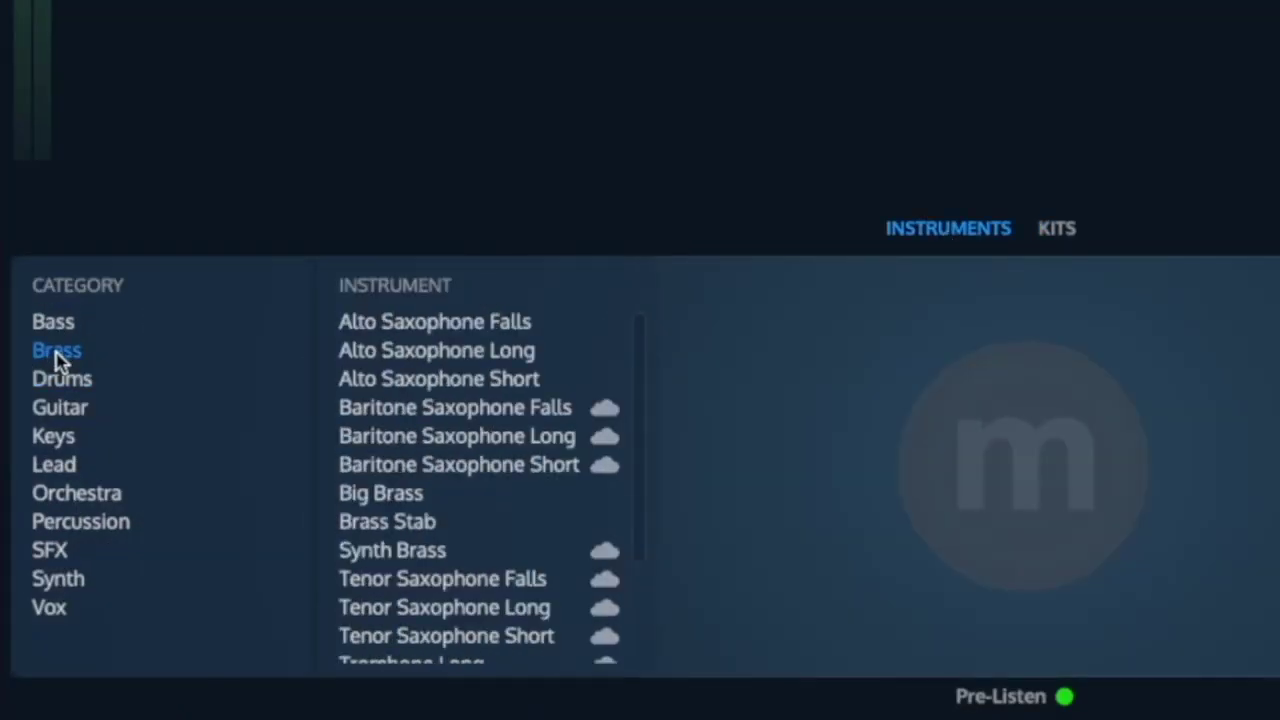
{"action": "left_click", "coordinate": [64, 384]}
- Add the HipHopChill pattern from Hip Hop Classic Drums to the arrangement and duplicate it
{"action": "left_click", "coordinate": [442, 440]}
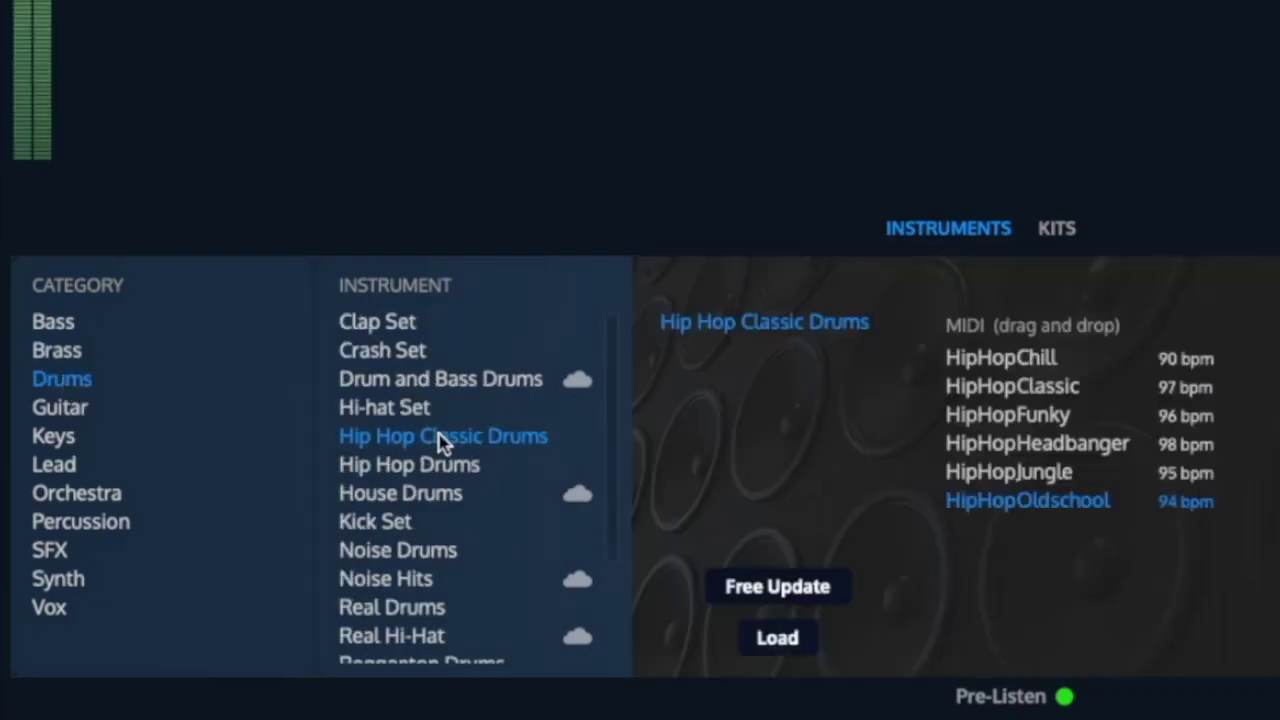
{"action": "left_click_drag", "start_coordinate": [1025, 372], "coordinate": [1210, 208]}
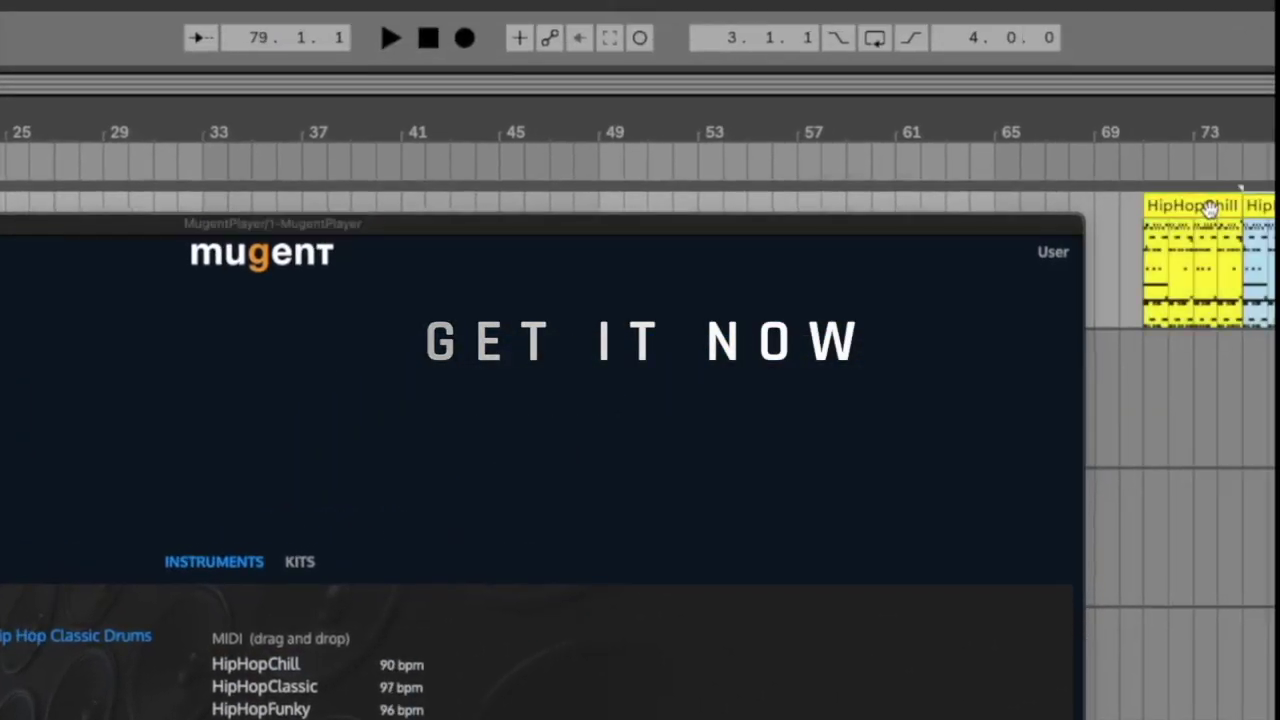
{"action": "key", "text": "ctrl+d"}
{"action": "key", "text": "ctrl+d"}
{"action": "key", "text": "ctrl+d"}
{"action": "key", "text": "ctrl+d"}
{"action": "key", "text": "ctrl+d"}
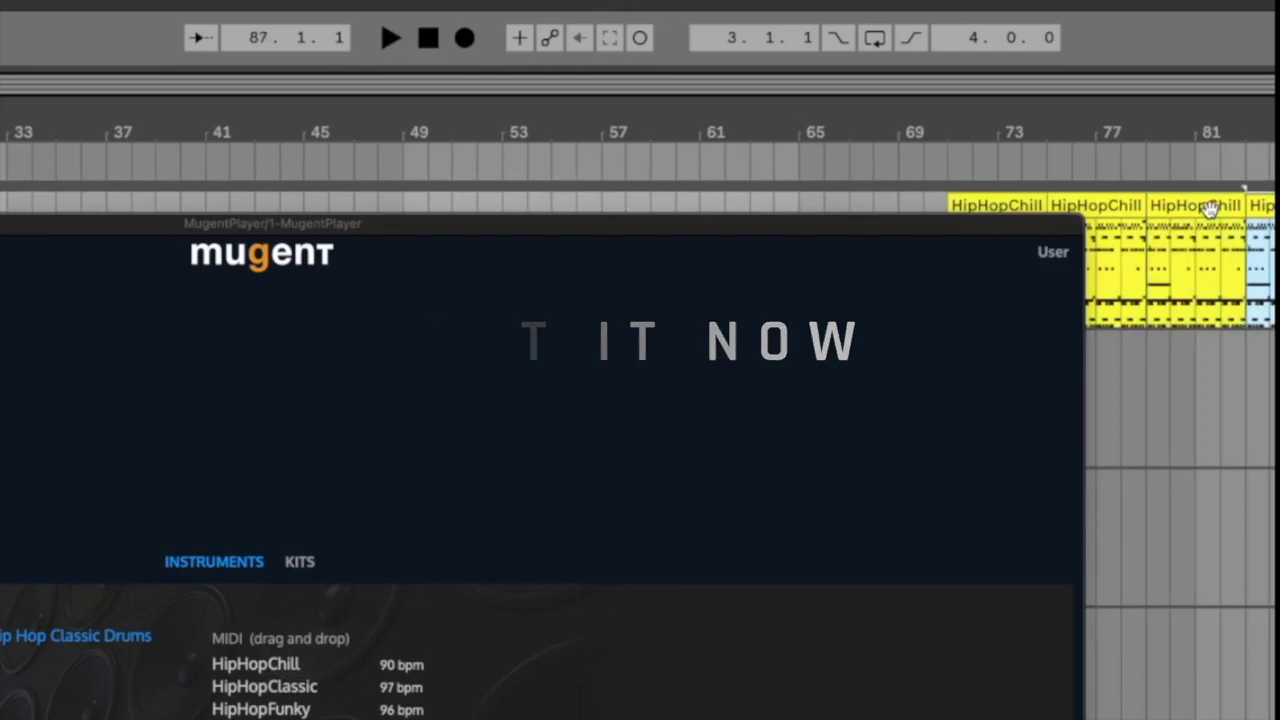